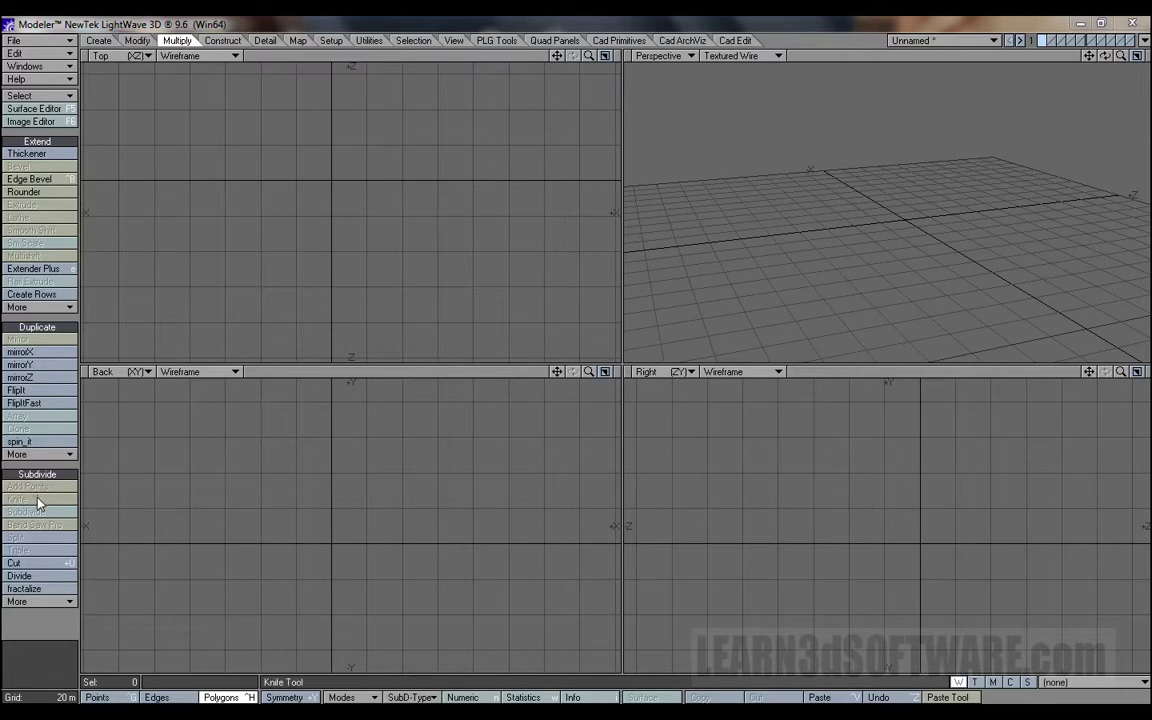
Create a flat rectangular box in the top view, spanning across the origin.
click(98, 40)
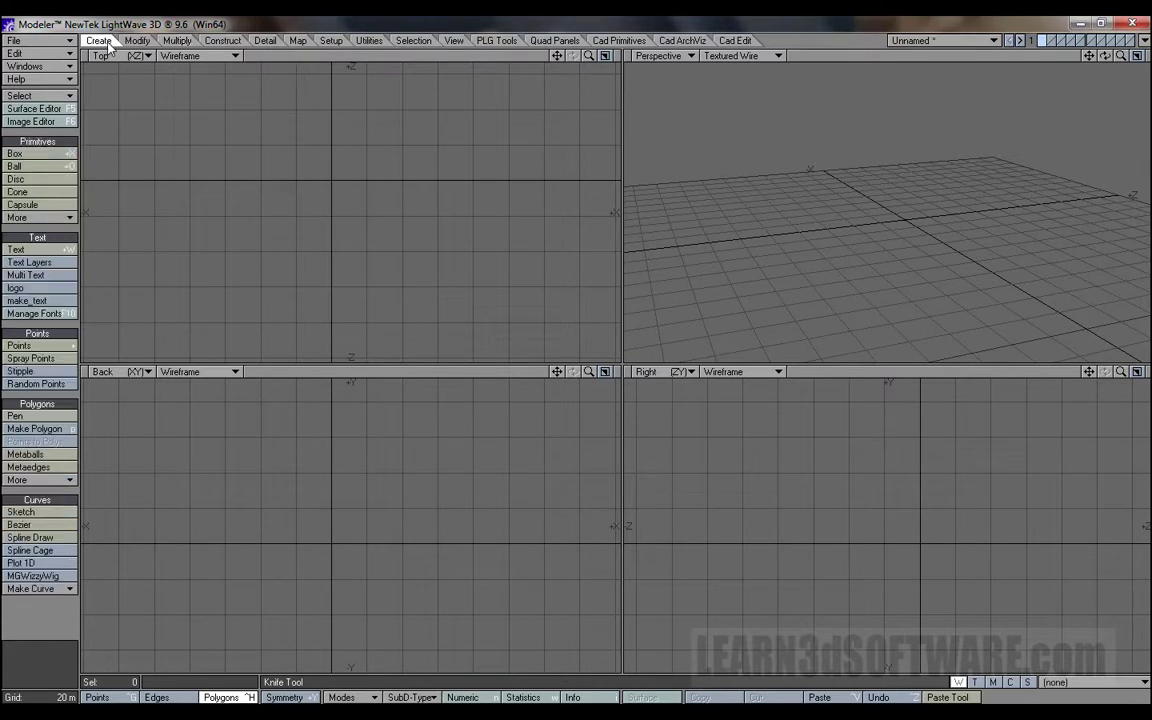
click(62, 153)
drag(280, 127, 488, 308)
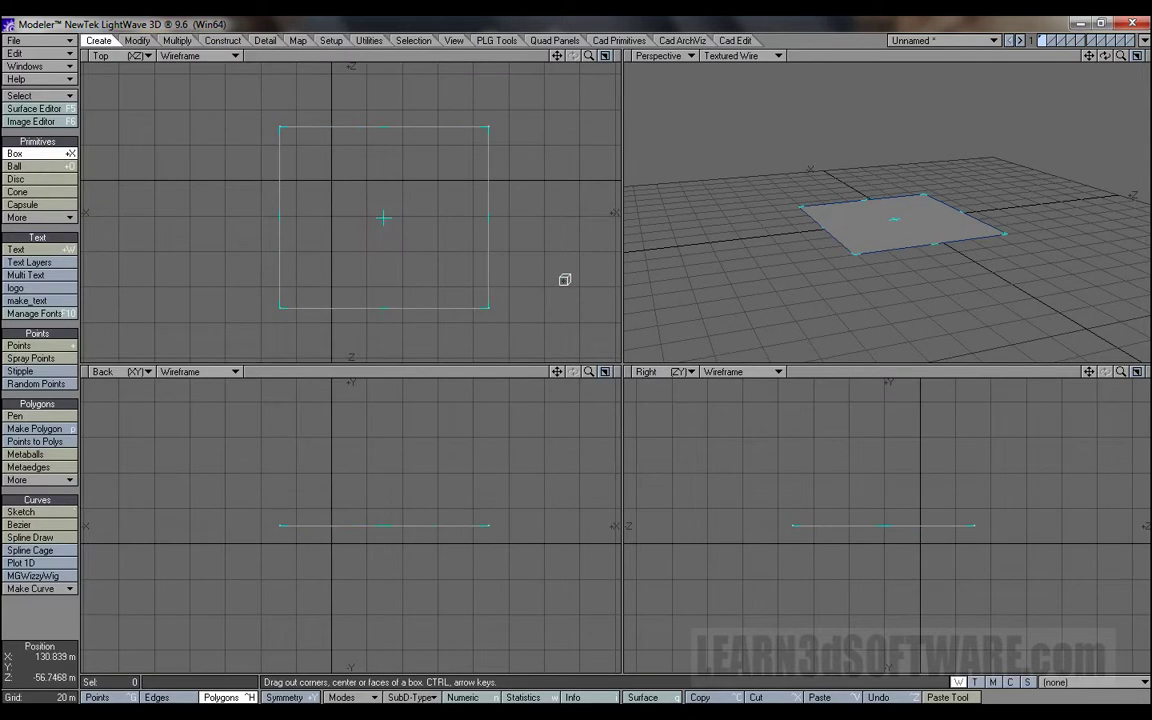
key(space)
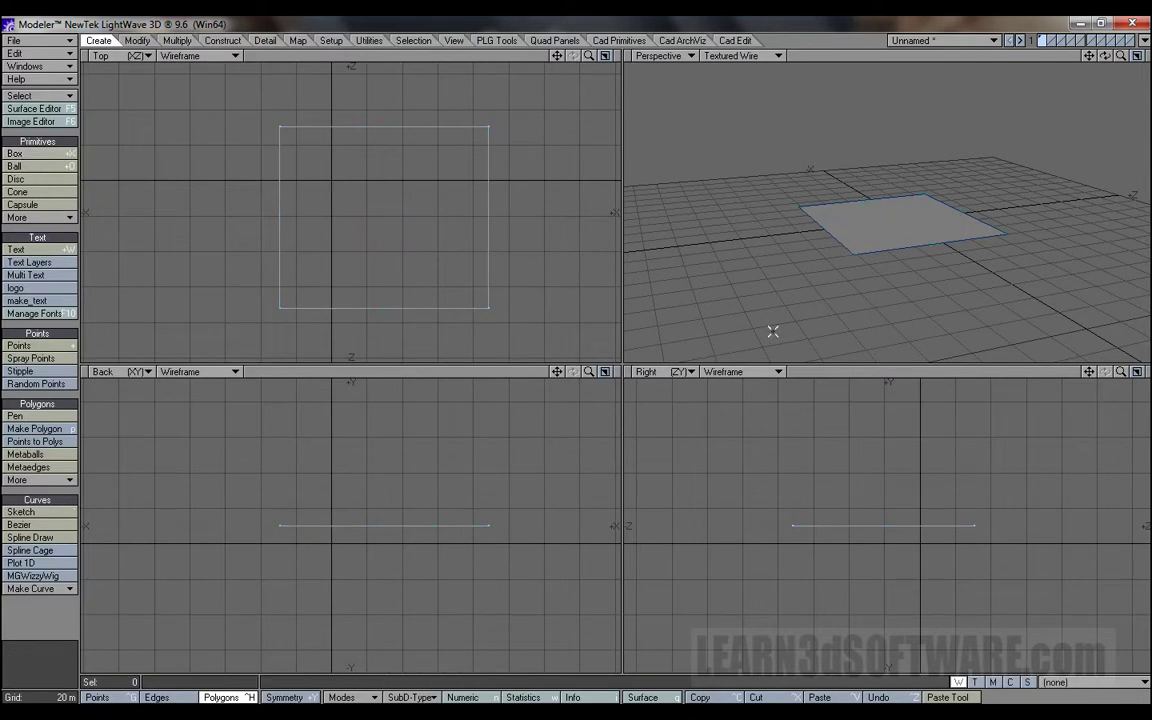
Split the flat rectangle in two with a slightly slanted front-to-back Knife cut through its middle.
drag(1105, 56, 1025, 117)
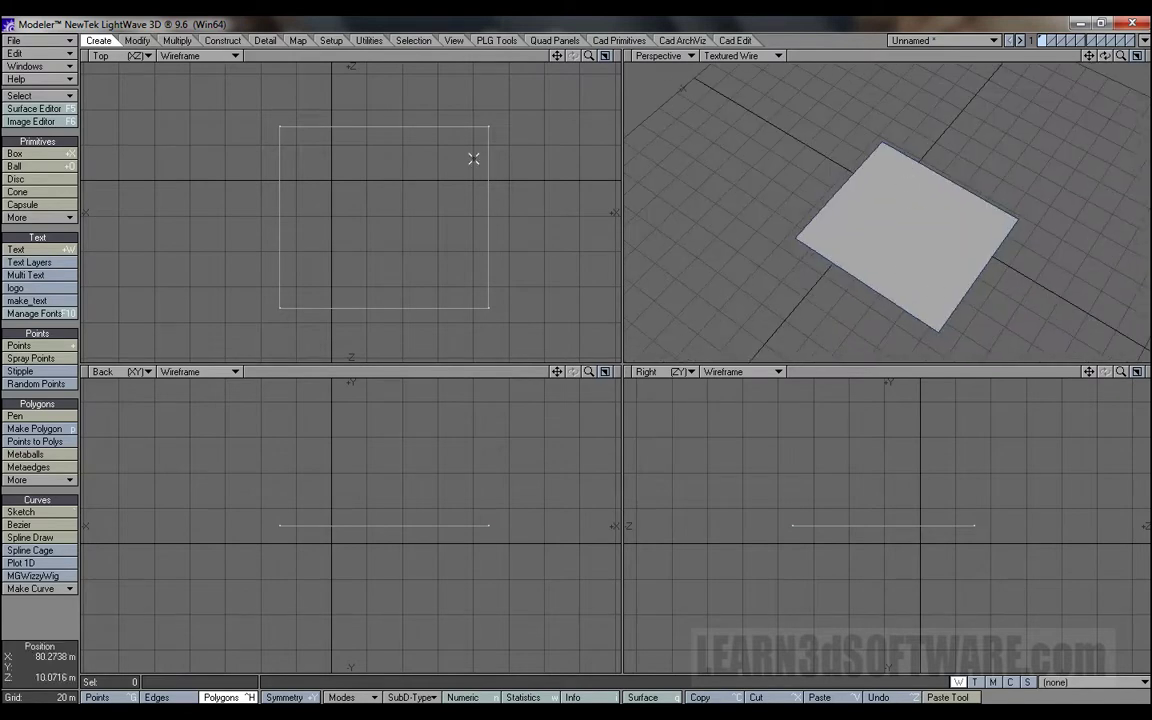
mouse_move(557, 55)
mouse_down()
mouse_move(515, 55)
mouse_move(574, 49)
mouse_up()
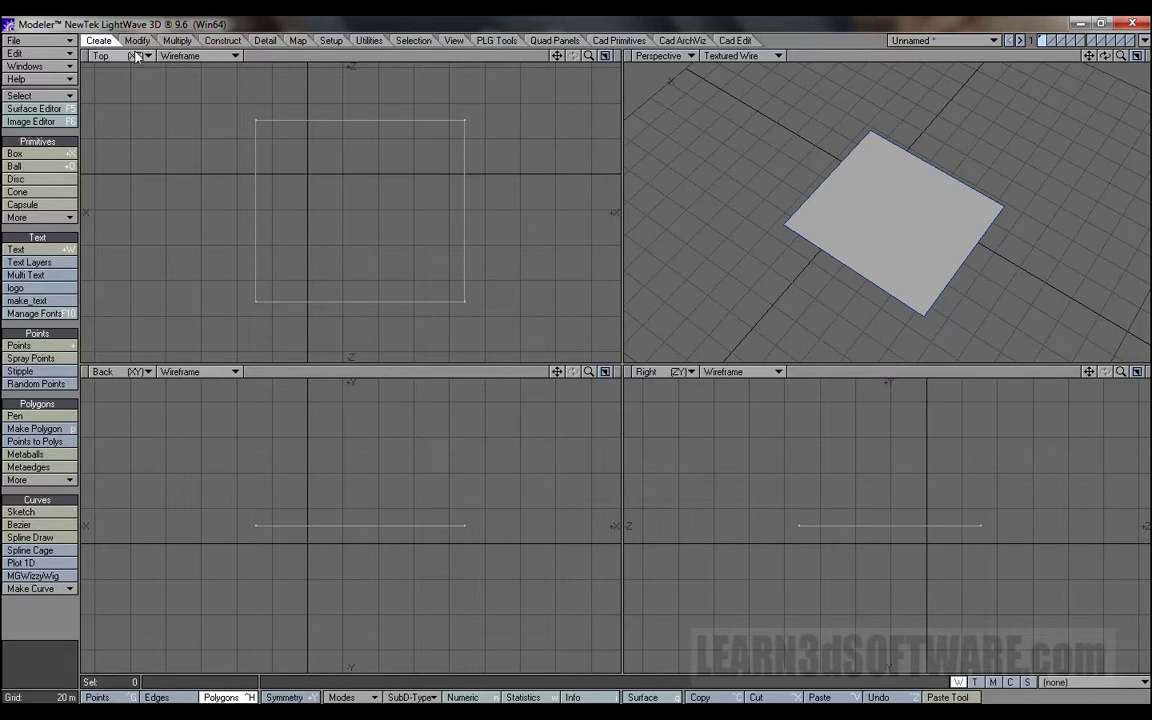
click(172, 41)
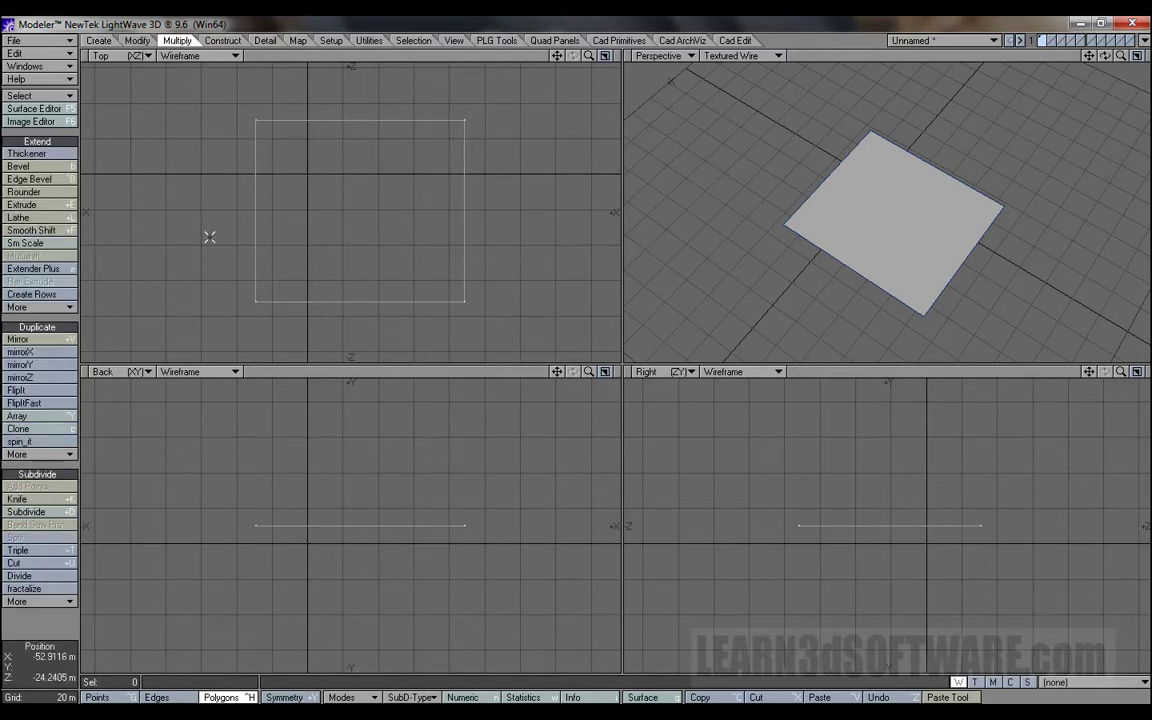
click(40, 499)
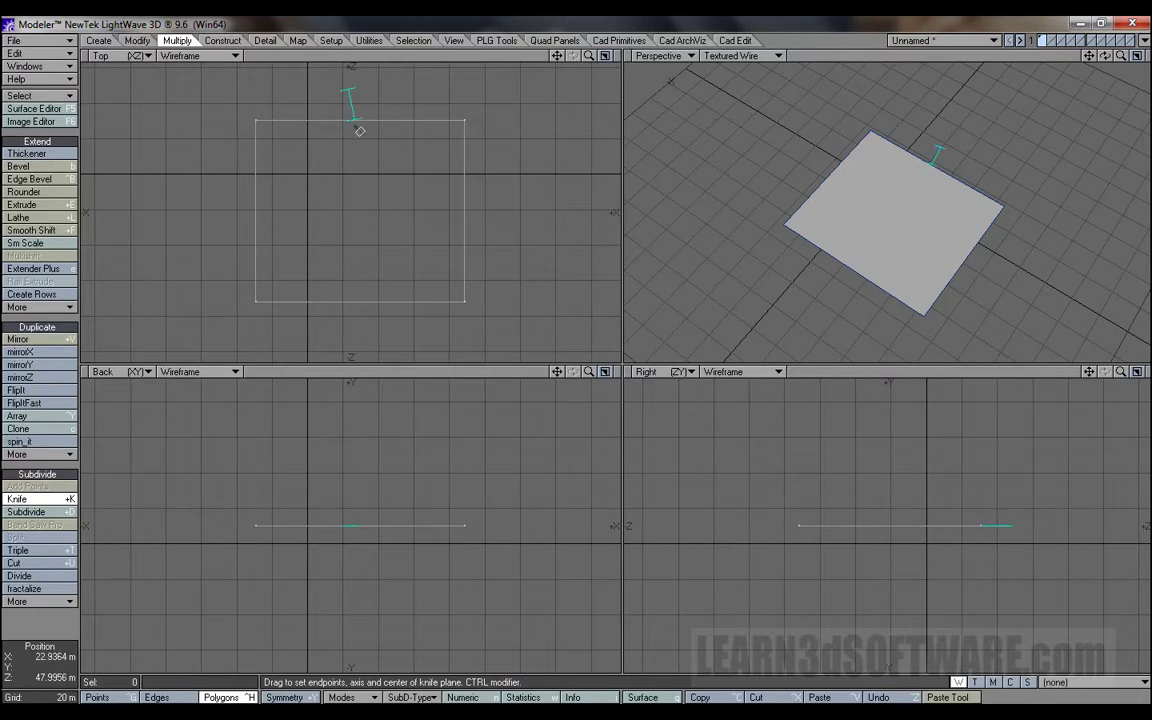
drag(360, 131, 354, 335)
drag(350, 92, 372, 93)
scroll(395, 105, up, 2)
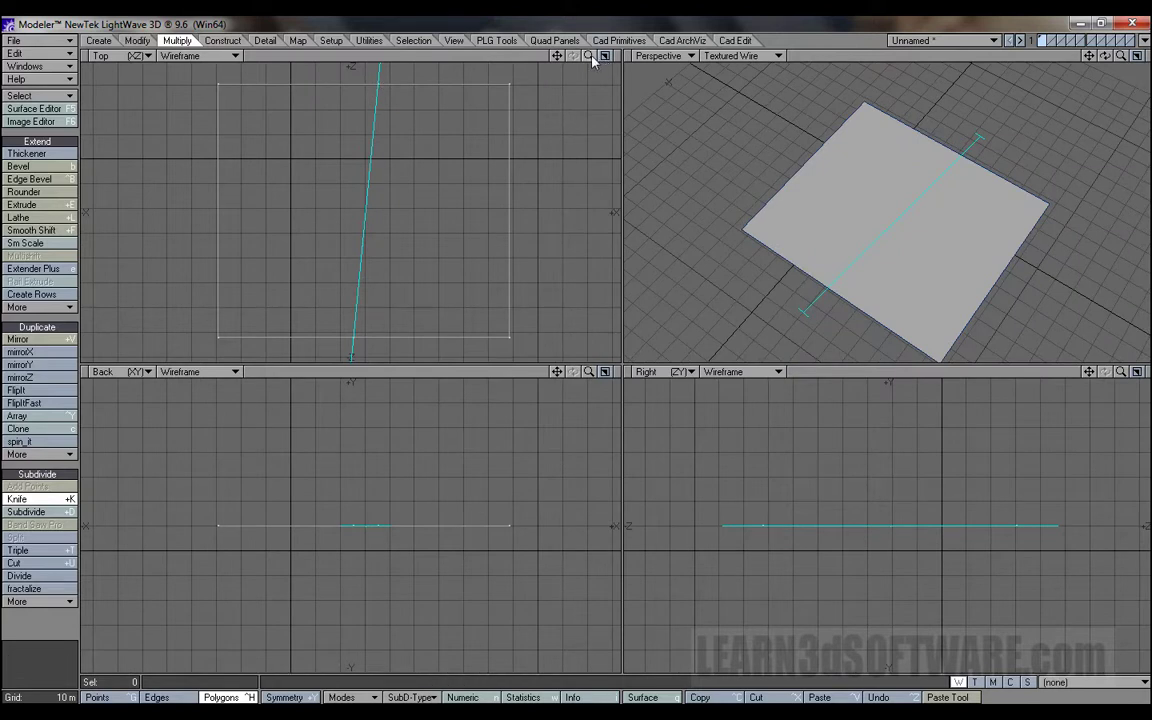
drag(592, 56, 555, 56)
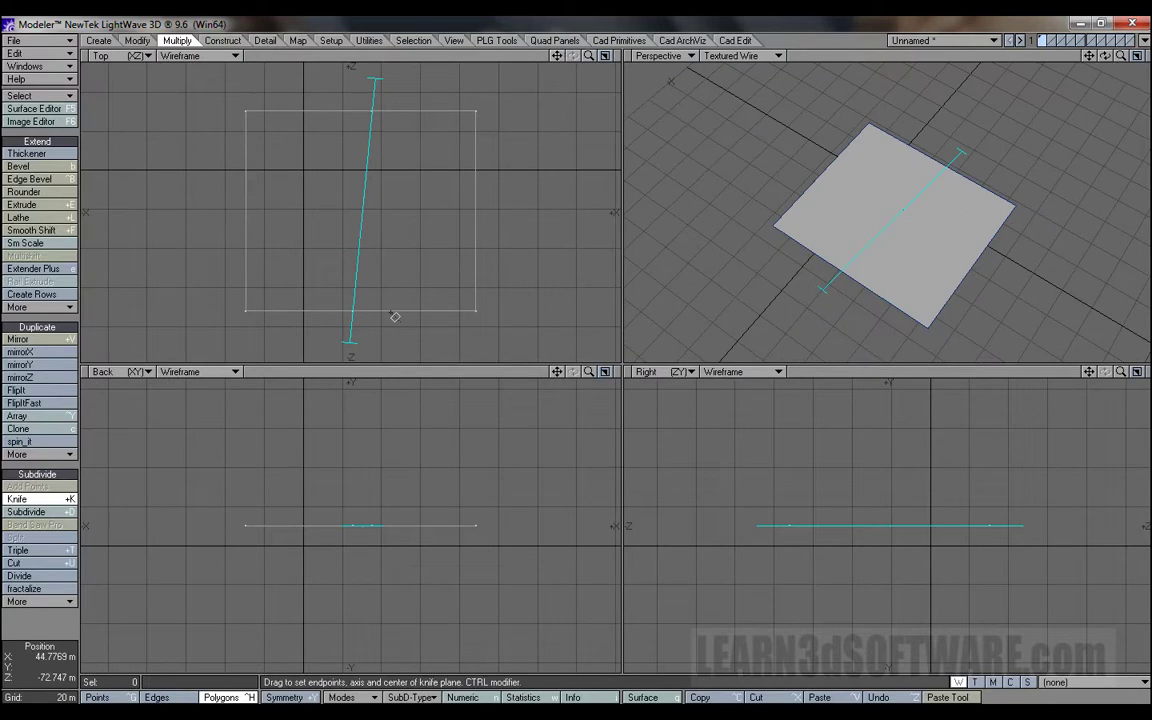
key(space)
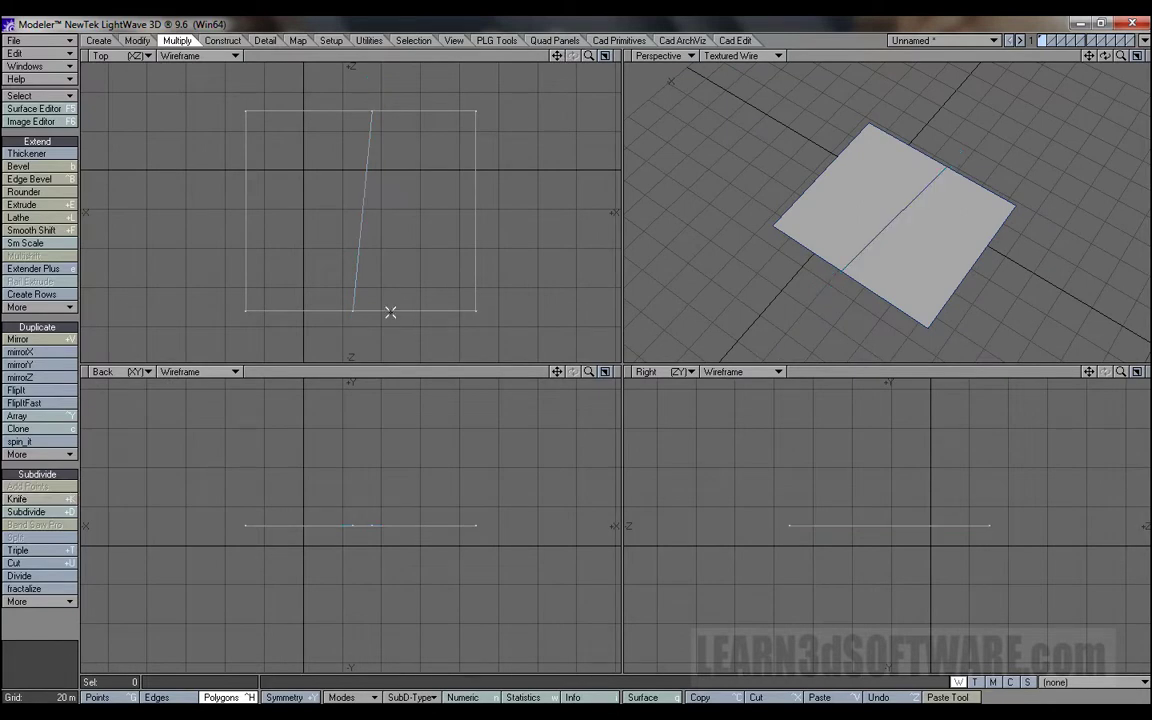
Examine the points at both ends of the knife cut by selecting them, and return to polygon selection.
key(ctrl+g)
click(372, 111)
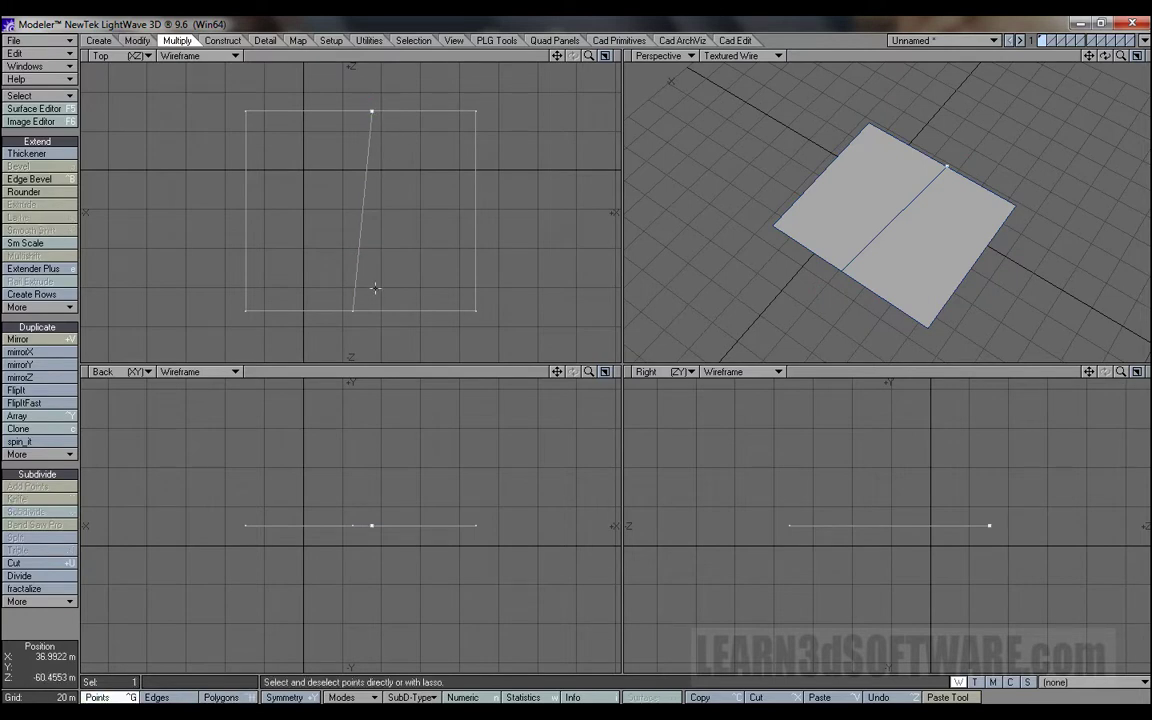
mouse_move(374, 295)
right_down()
mouse_move(350, 290)
mouse_move(357, 284)
right_up()
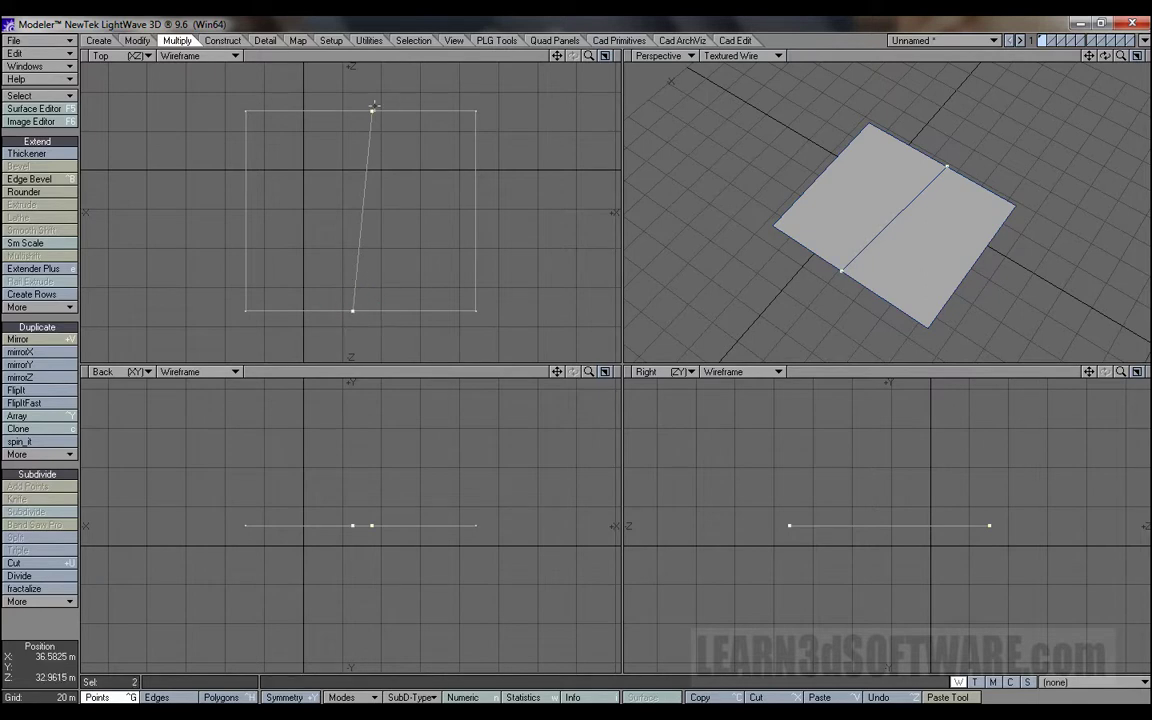
click(351, 320)
key(ctrl+h)
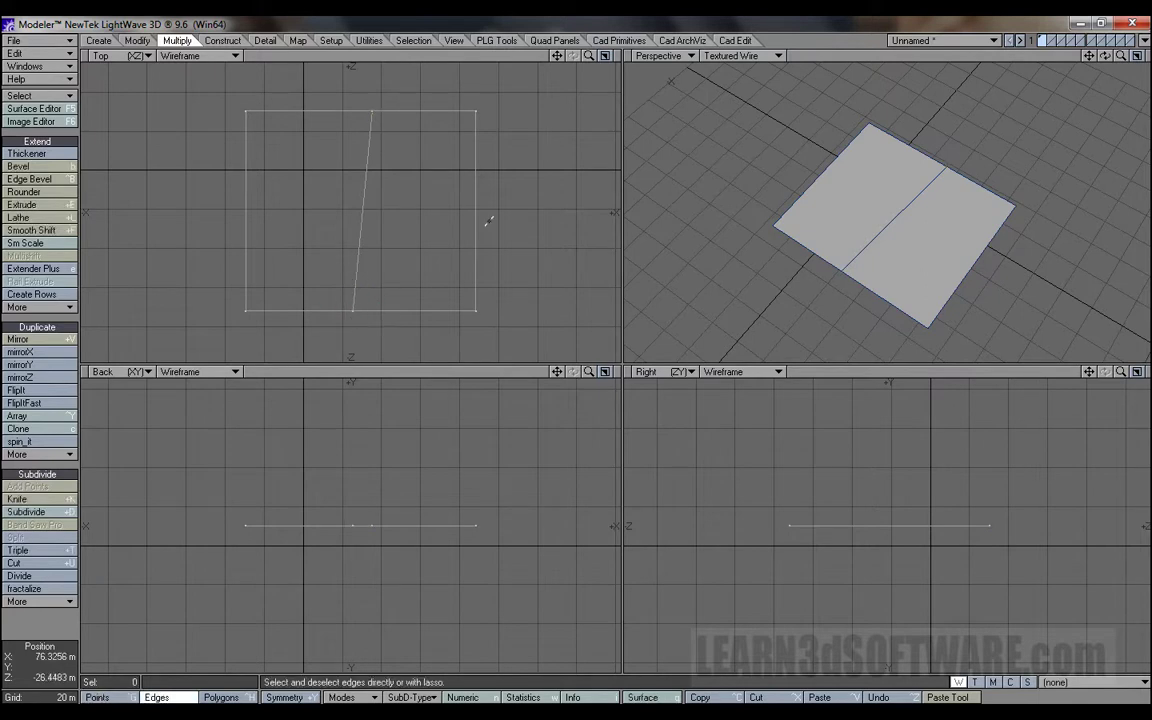
key(ctrl+h)
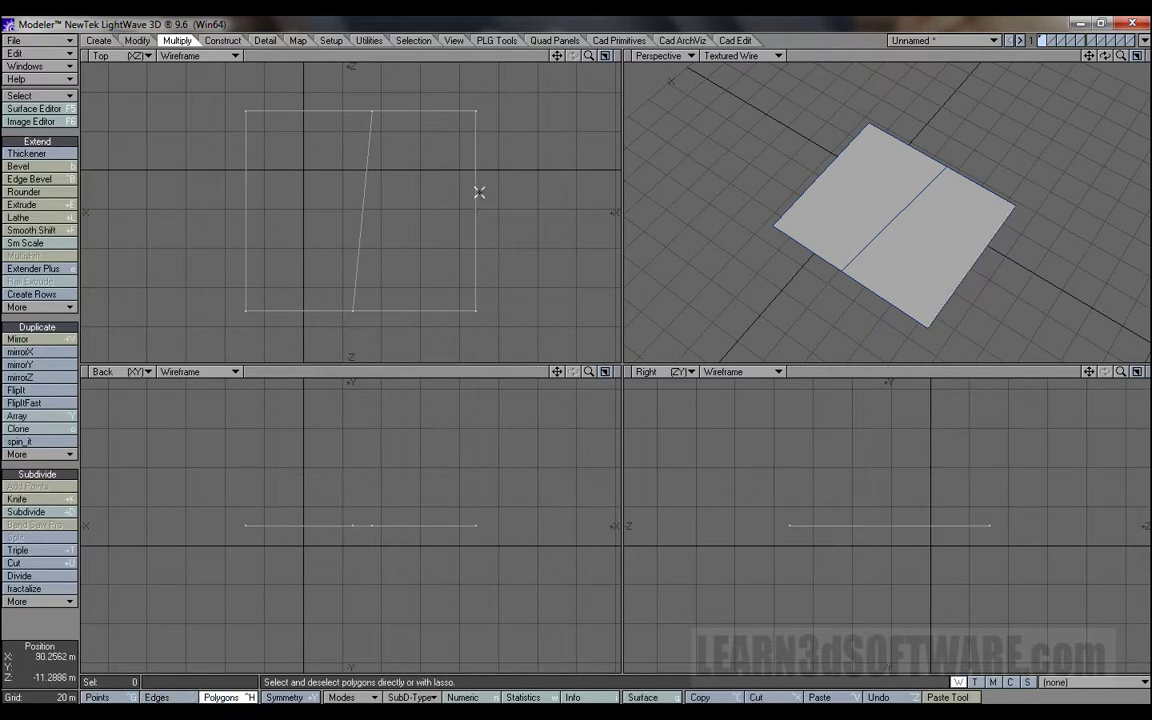
Select both halves of the rectangle, merge them into a single polygon and clear the selection.
drag(478, 193, 327, 200)
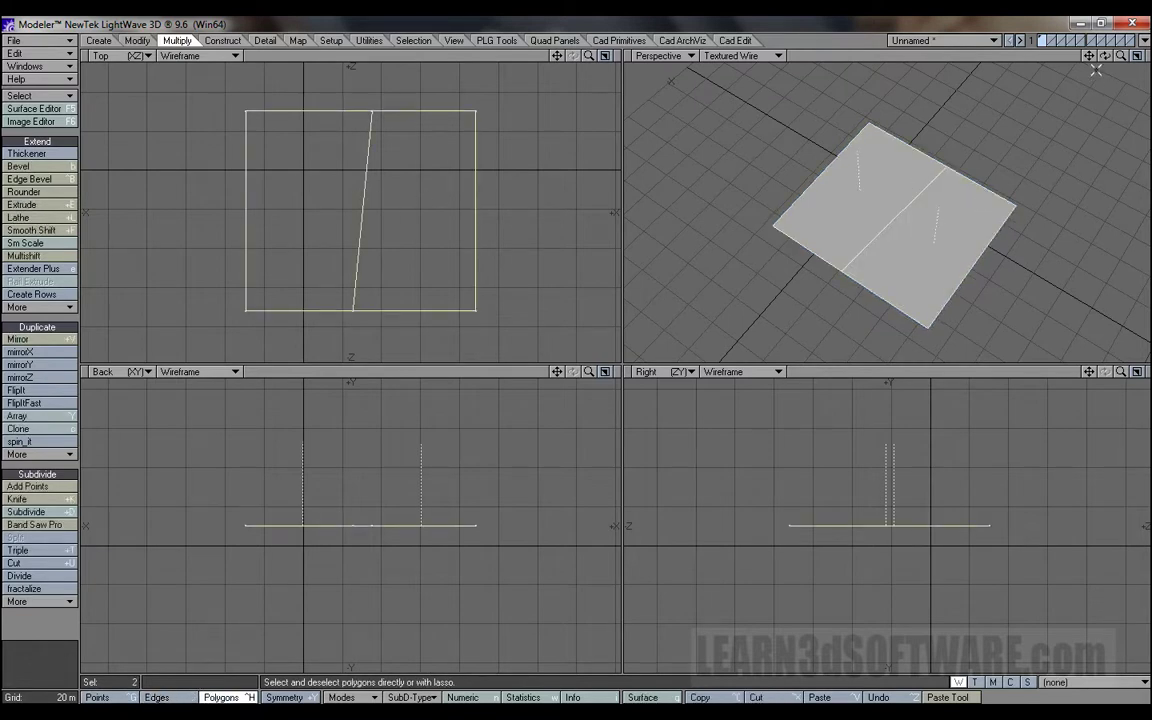
alt+drag(1096, 66, 969, 89)
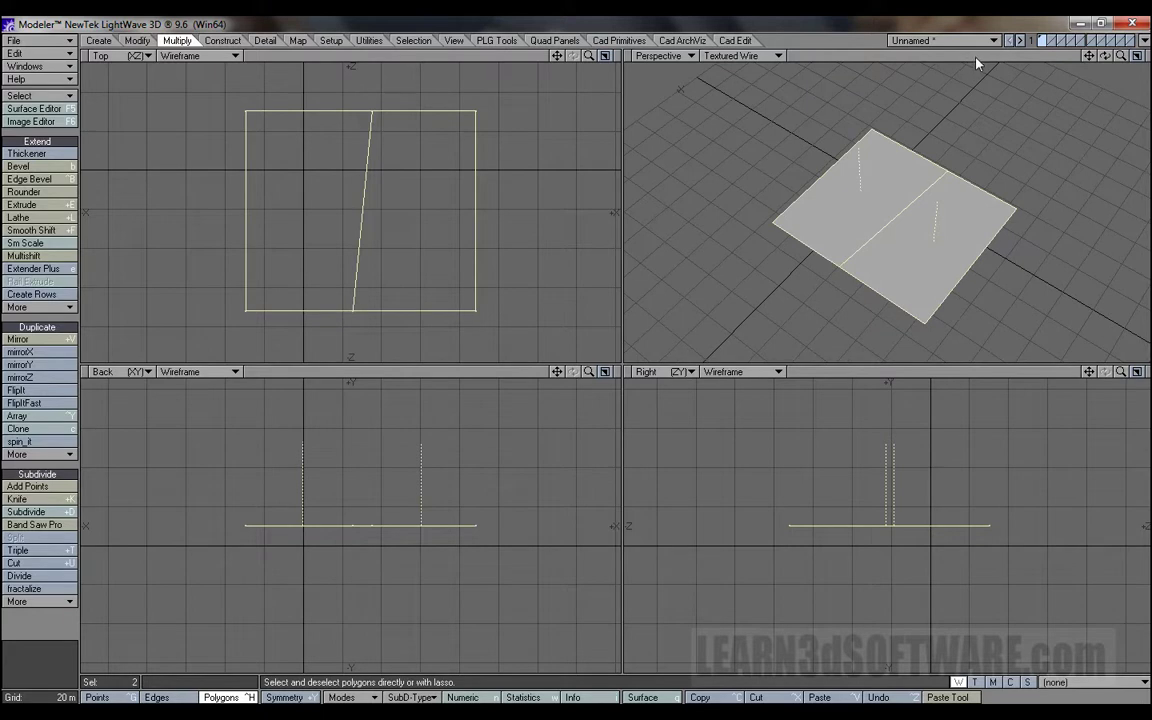
key(slash)
key(shift+z)
click(954, 190)
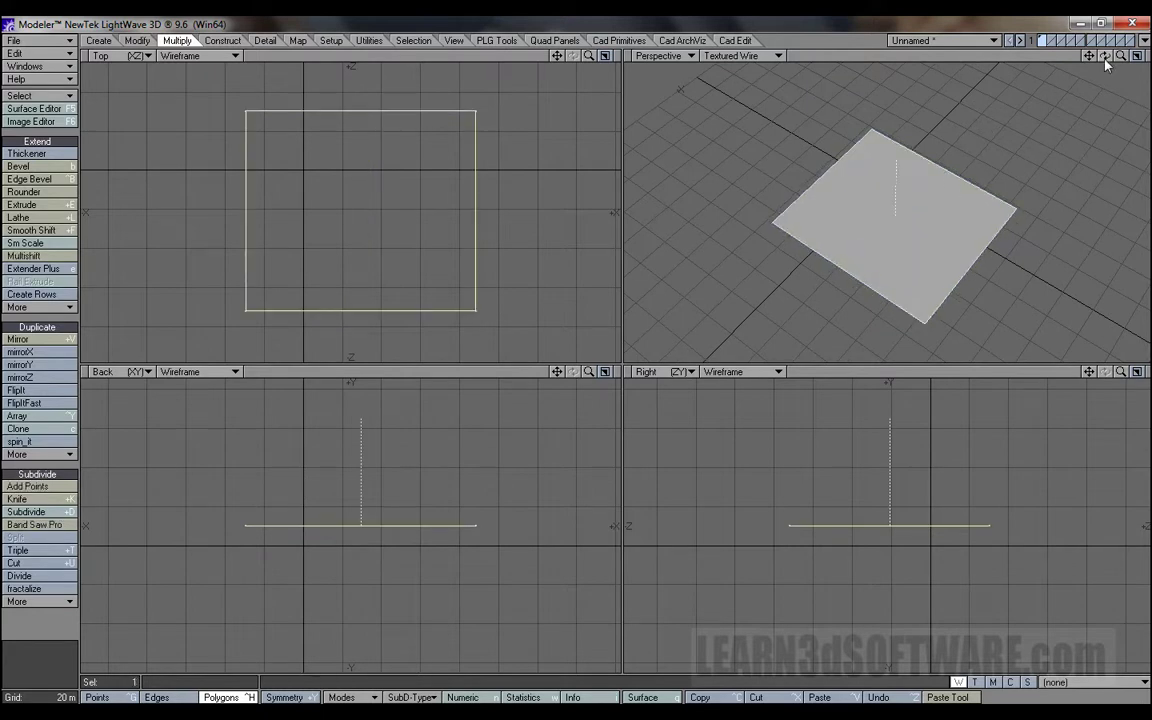
mouse_move(1105, 56)
mouse_down()
mouse_move(1105, 22)
mouse_move(1105, 58)
mouse_up()
click(918, 185)
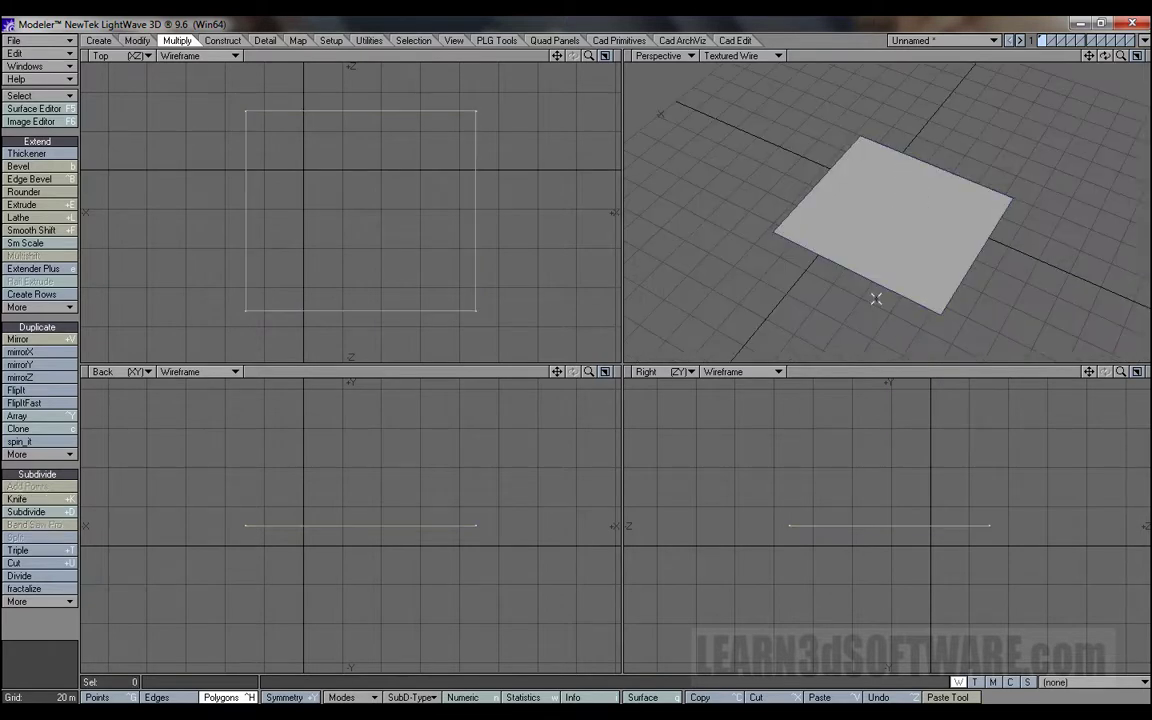
Make two Knife cuts parallel to the X axis, one just inside the rectangle's back edge and one just inside its front edge.
click(41, 499)
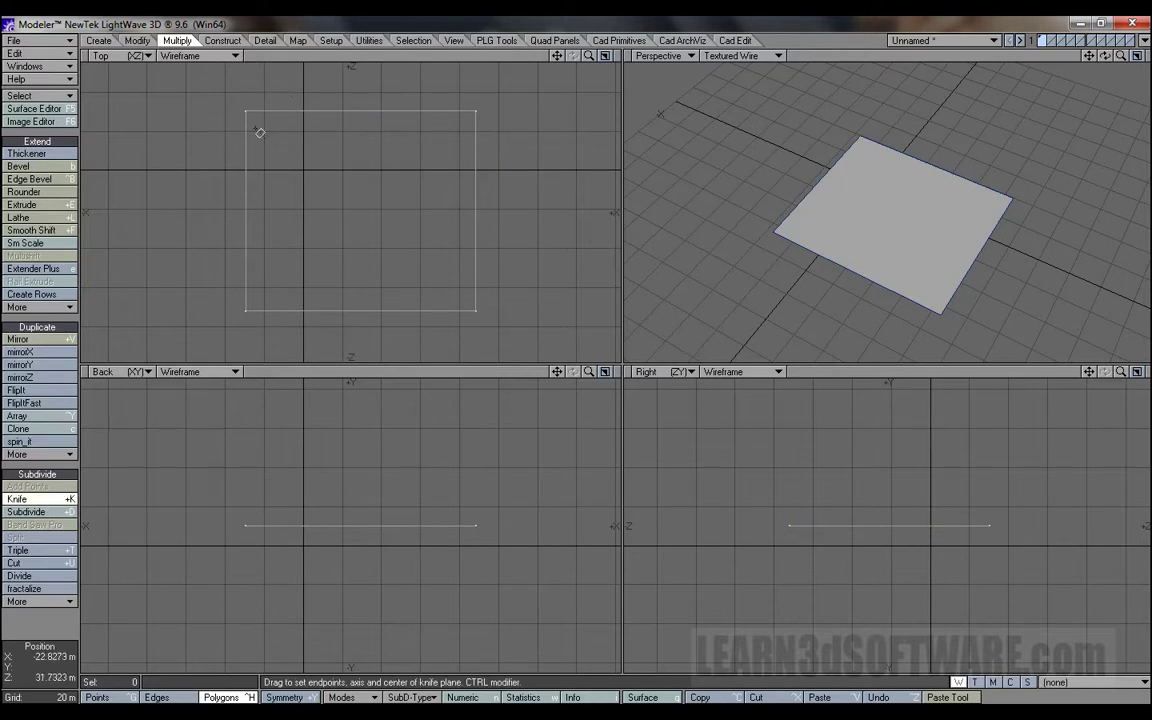
drag(280, 129, 500, 129)
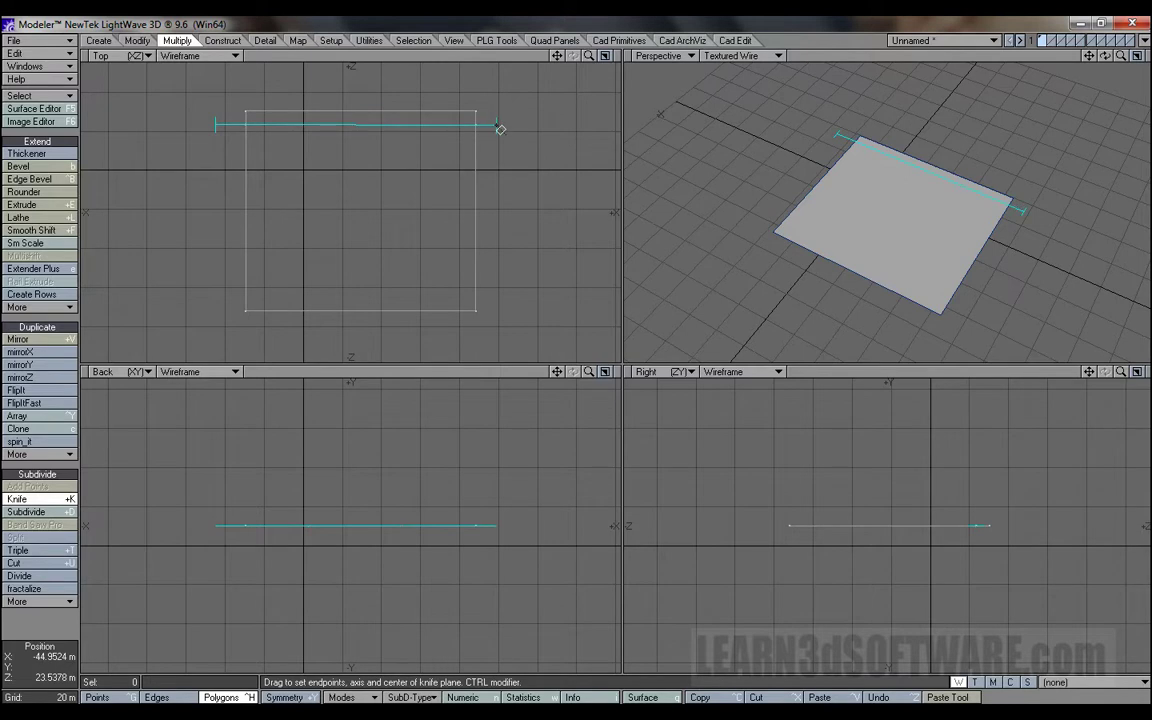
key(space)
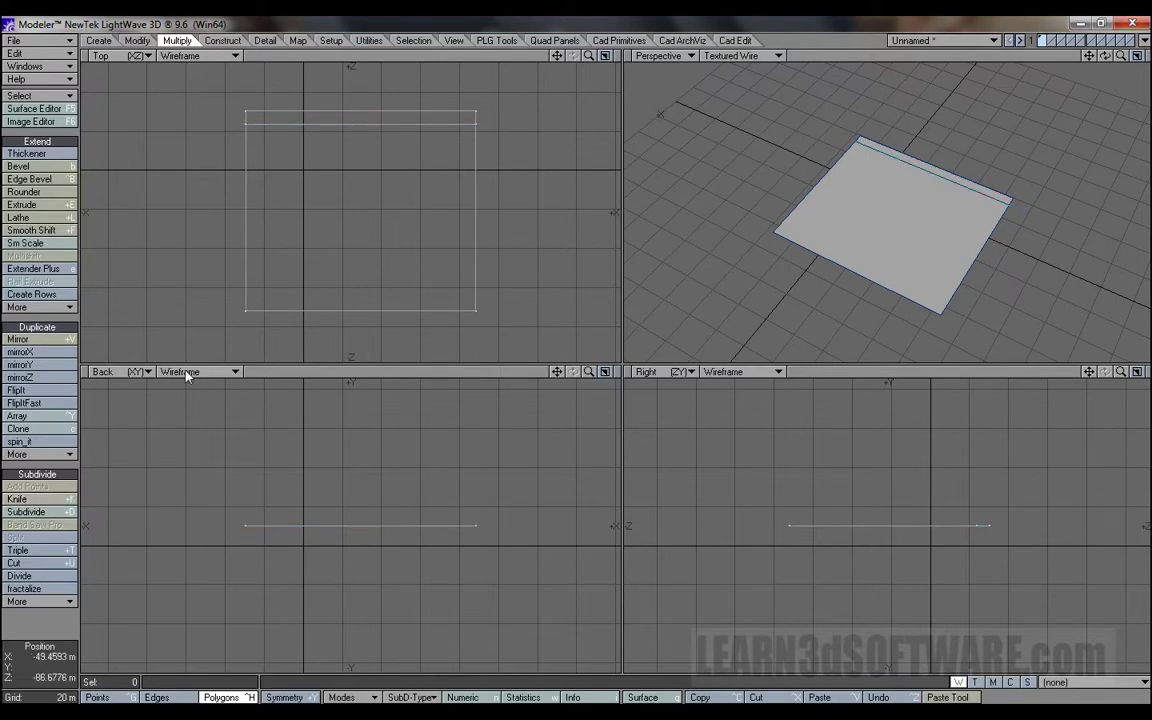
click(36, 500)
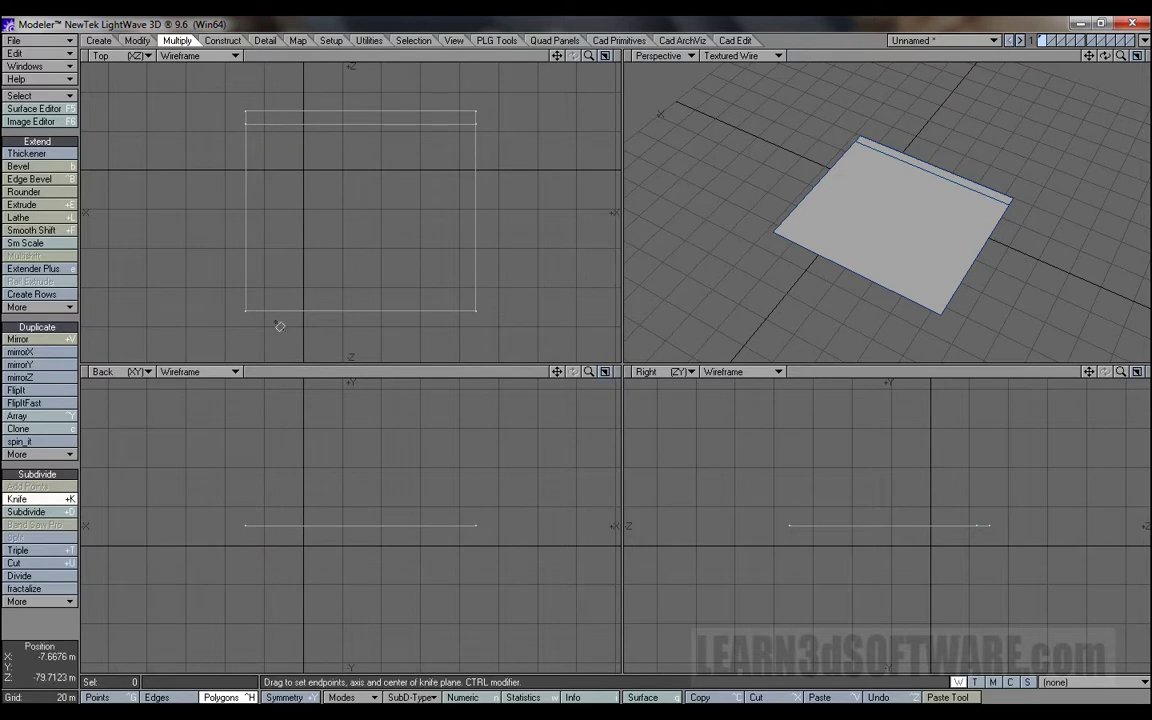
drag(242, 300, 502, 303)
click(40, 499)
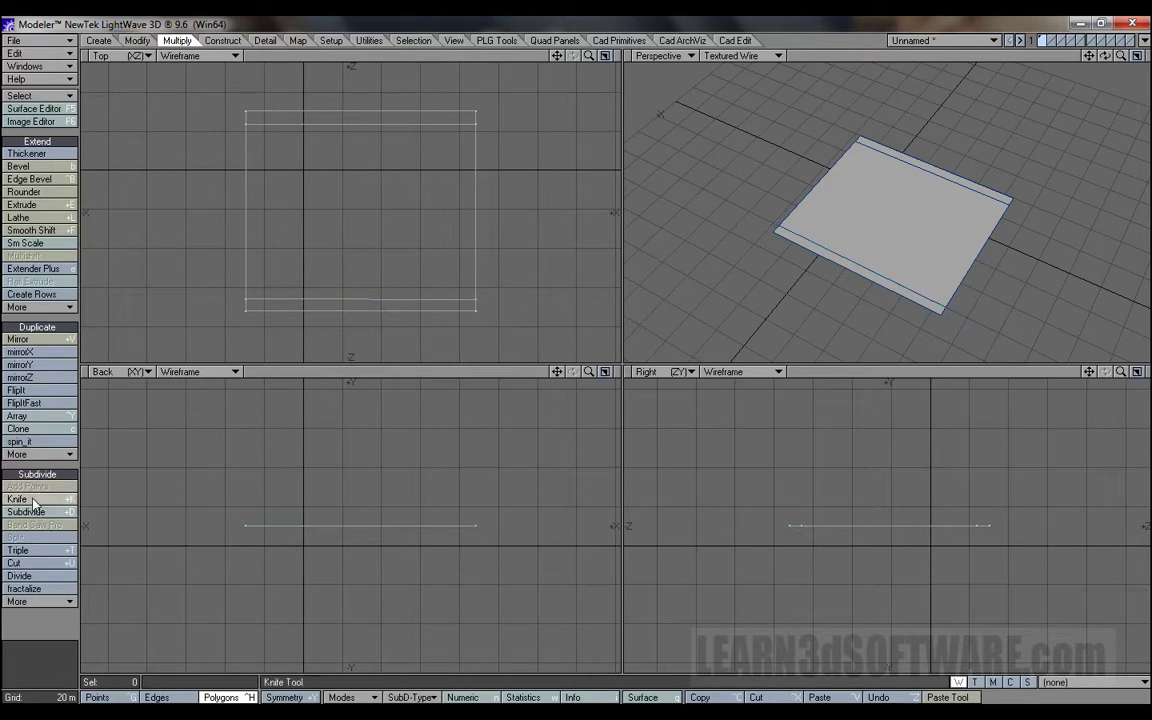
Make two Knife cuts parallel to the Z axis, one just inside each side edge of the rectangle, completing a narrow border.
click(40, 499)
drag(462, 101, 465, 323)
key(space)
click(42, 500)
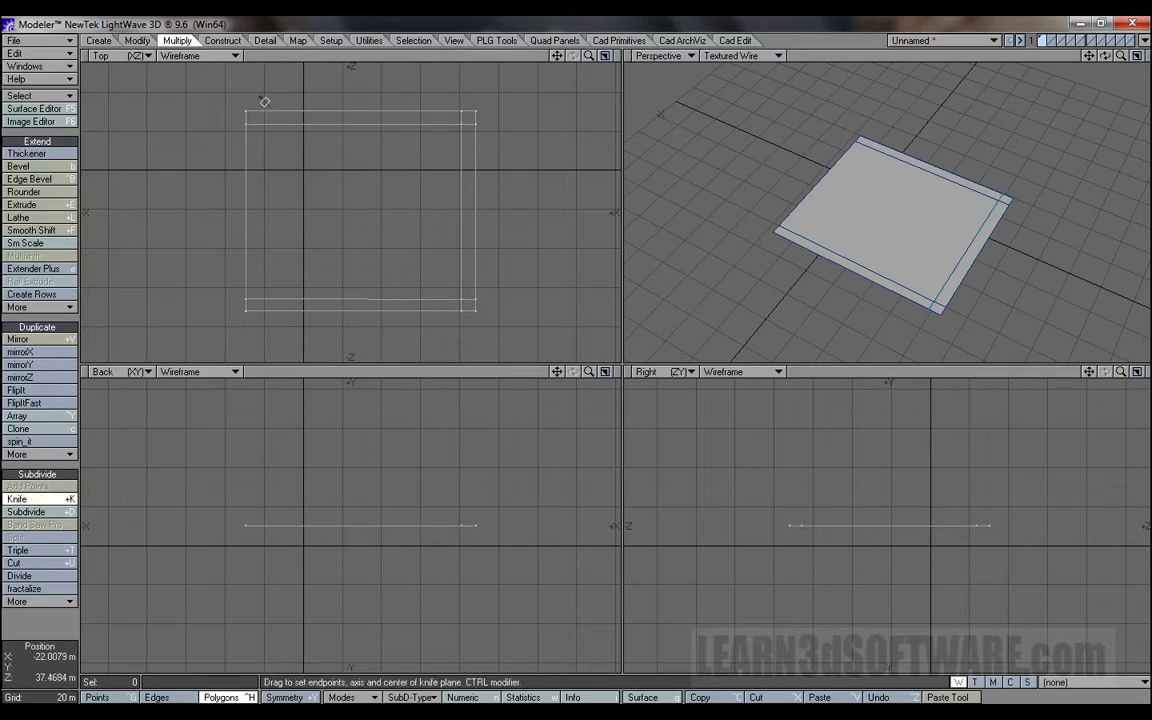
drag(265, 182, 262, 321)
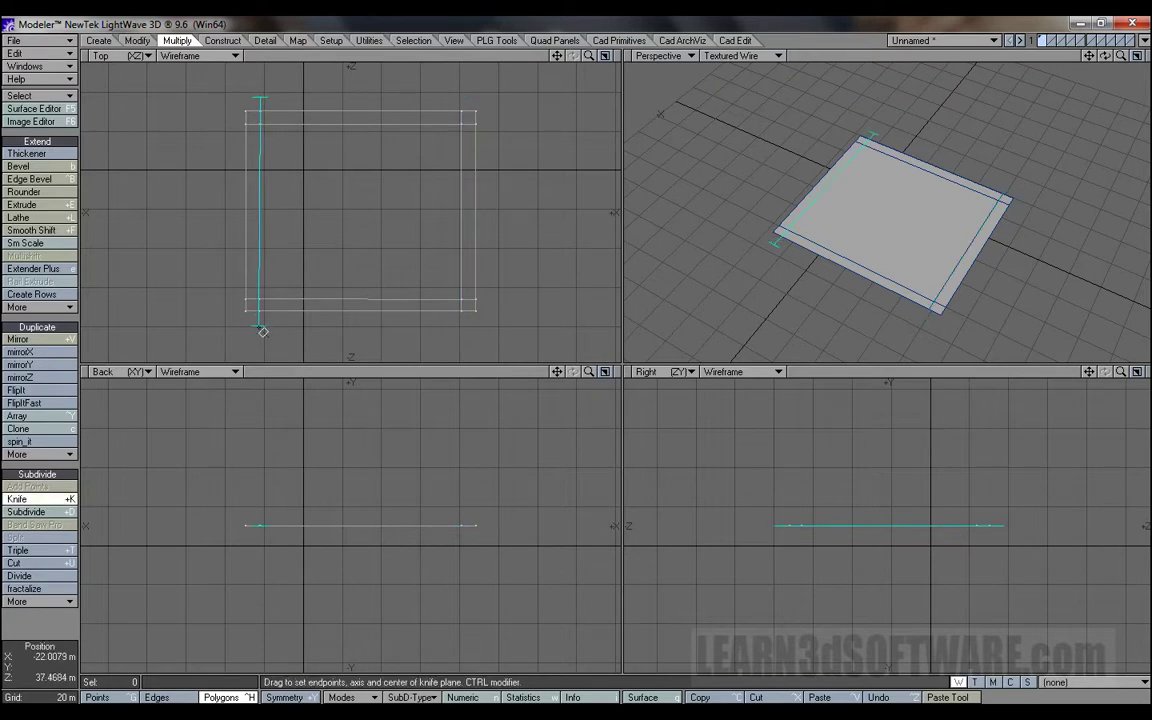
key(space)
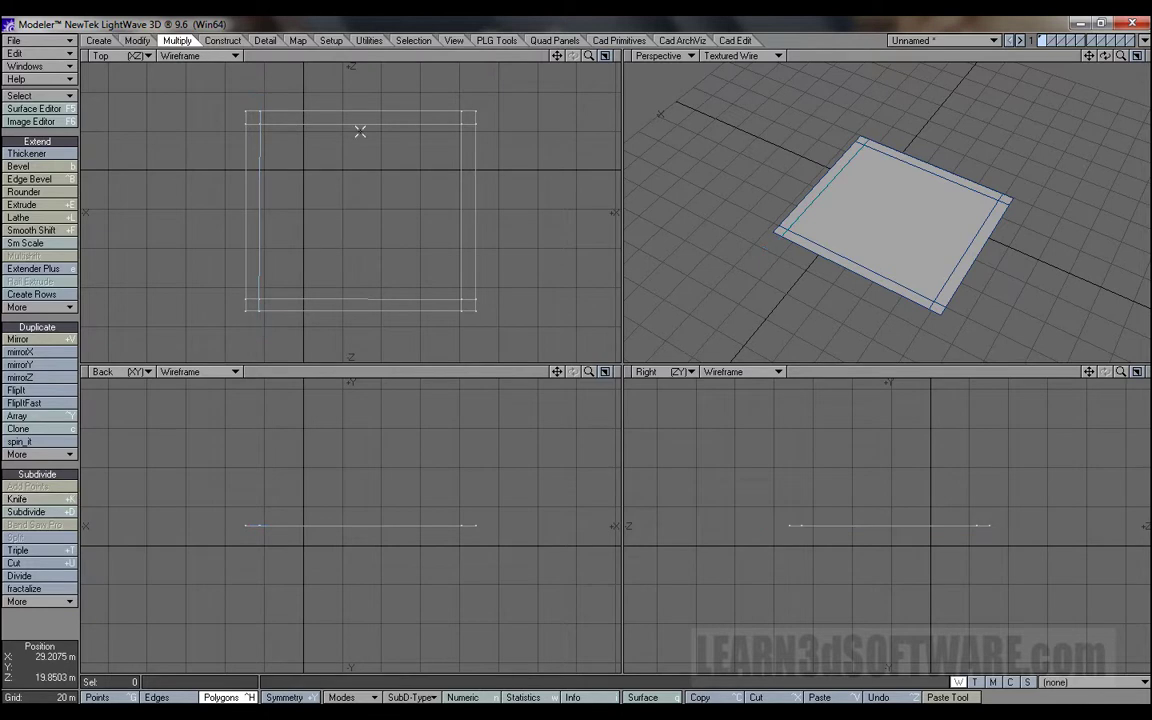
Try raising the large central polygon slightly along the Y axis with the Move tool, and undo the move.
click(898, 206)
key(t)
drag(403, 515, 403, 507)
drag(1105, 56, 1060, 80)
click(892, 226)
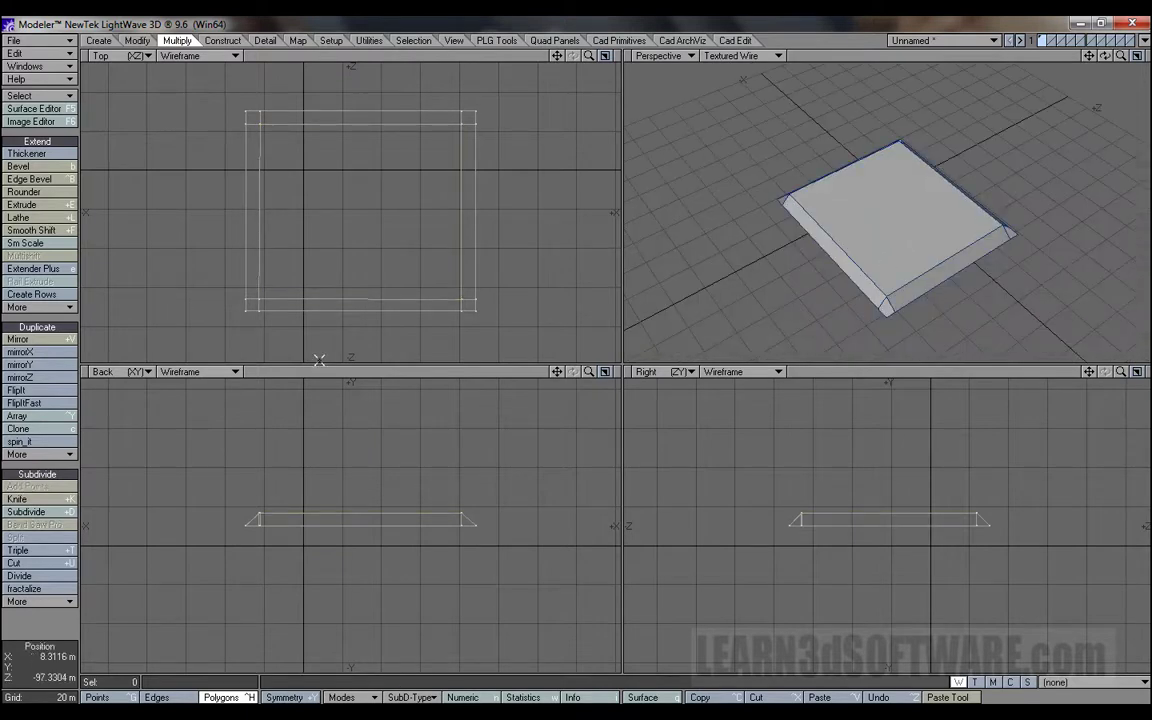
key(ctrl+z)
key(slash)
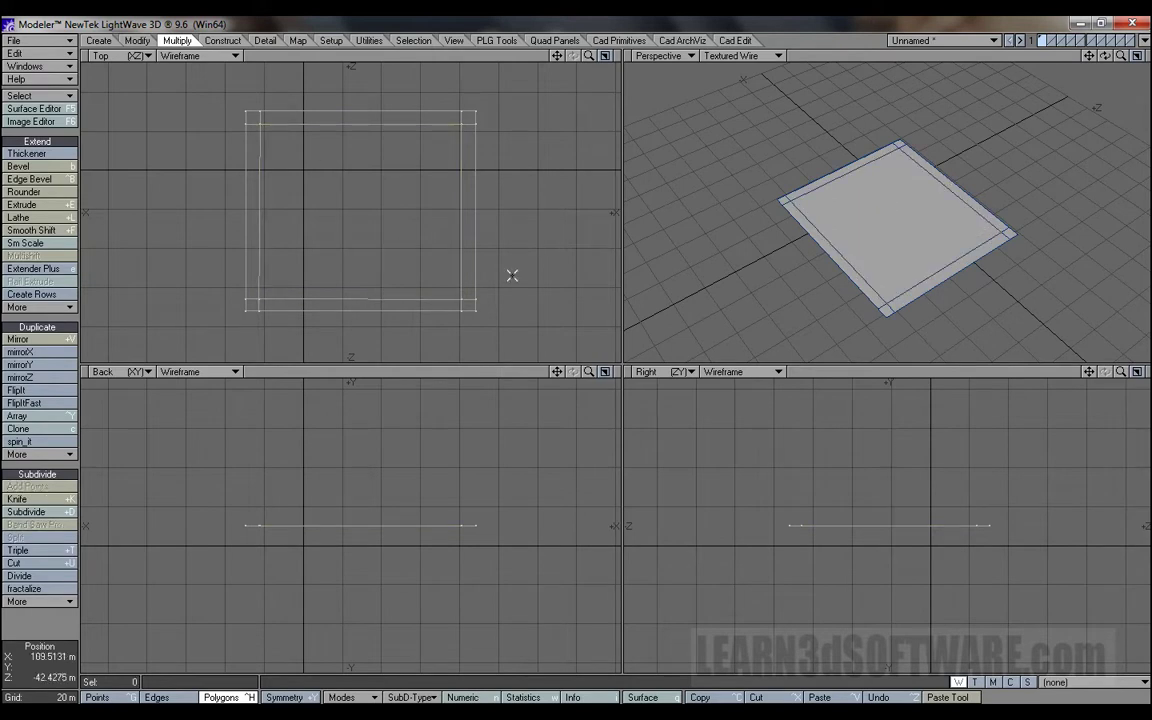
Clear the polygon selection and delete the whole bordered rectangle, leaving the layer empty.
mouse_move(588, 55)
mouse_down()
mouse_move(560, 78)
mouse_move(586, 51)
mouse_up()
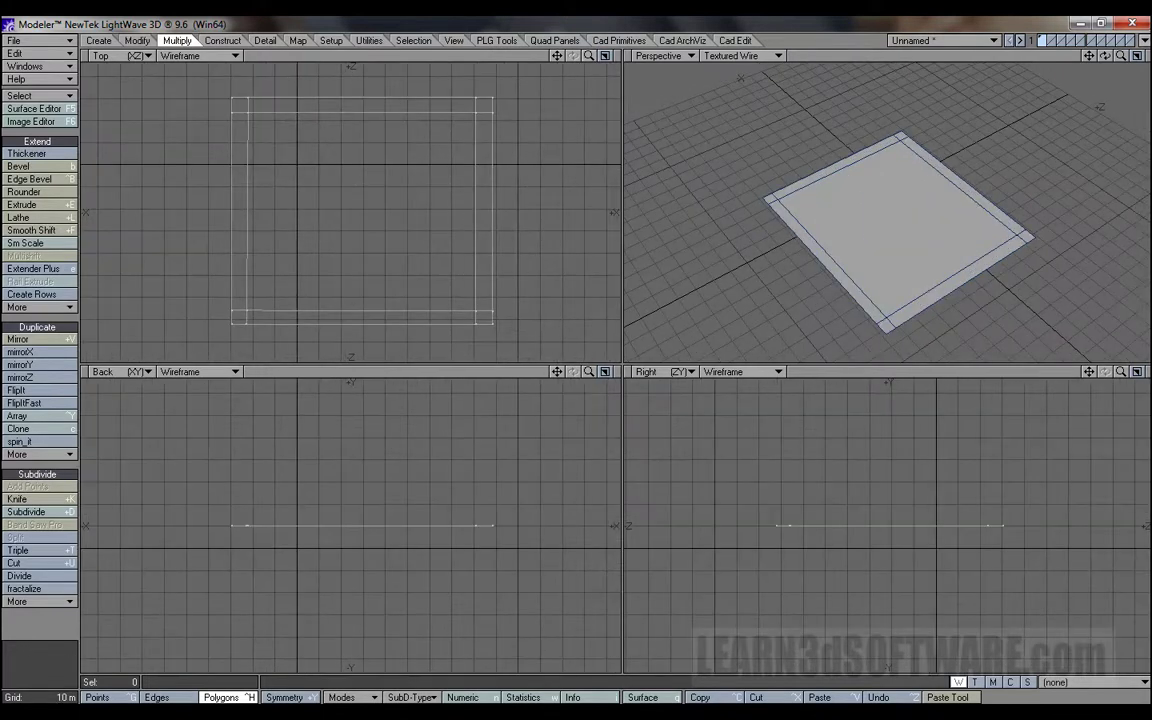
mouse_move(1105, 56)
mouse_down()
mouse_move(1100, 36)
mouse_move(1109, 60)
mouse_move(1140, 57)
mouse_move(1088, 38)
mouse_move(1105, 60)
mouse_up()
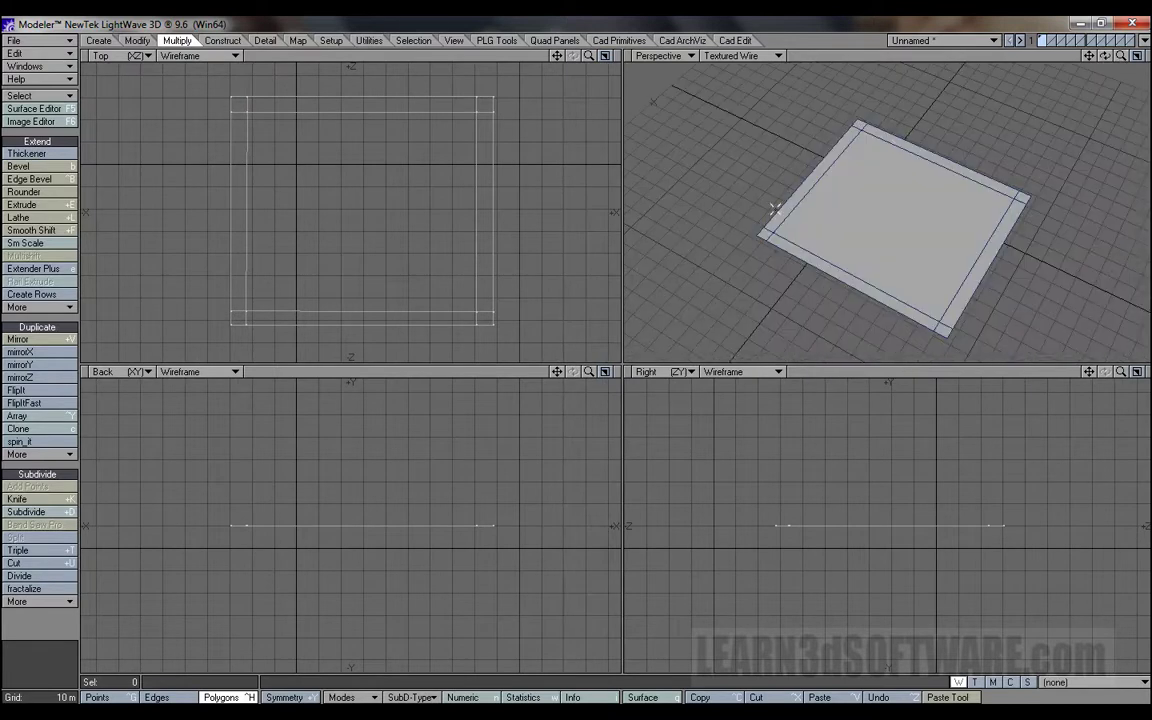
mouse_move(910, 140)
mouse_down()
mouse_move(784, 172)
mouse_move(987, 295)
mouse_up()
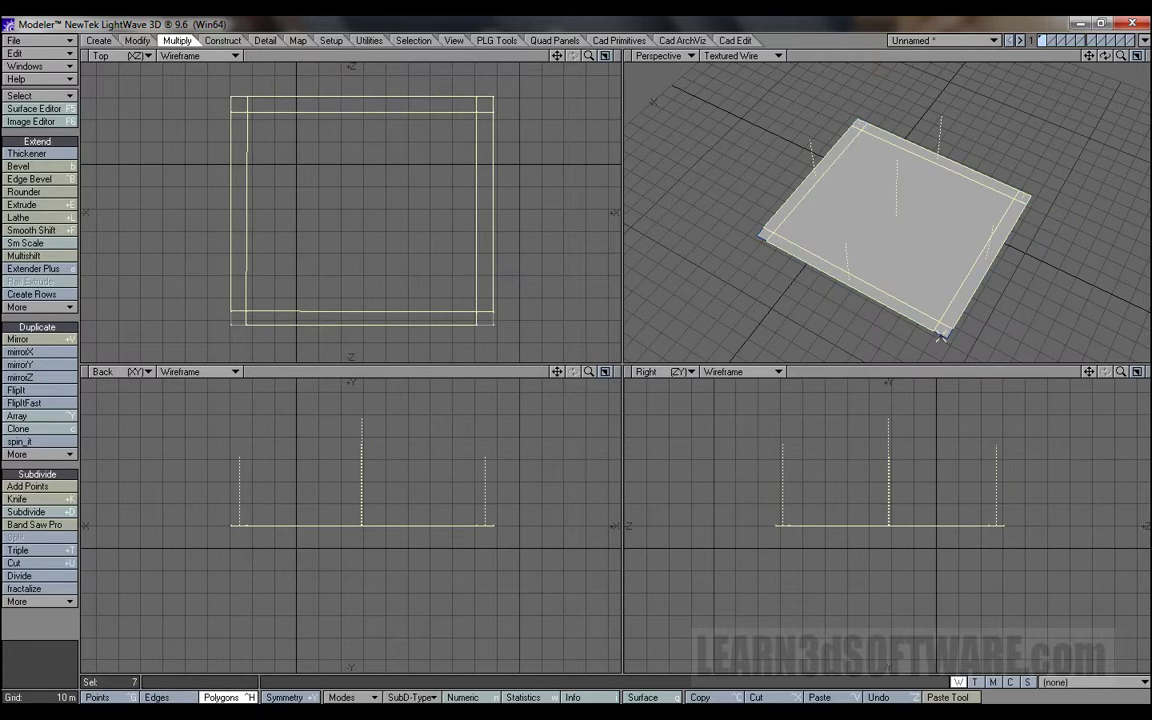
drag(274, 325, 298, 219)
click(411, 57)
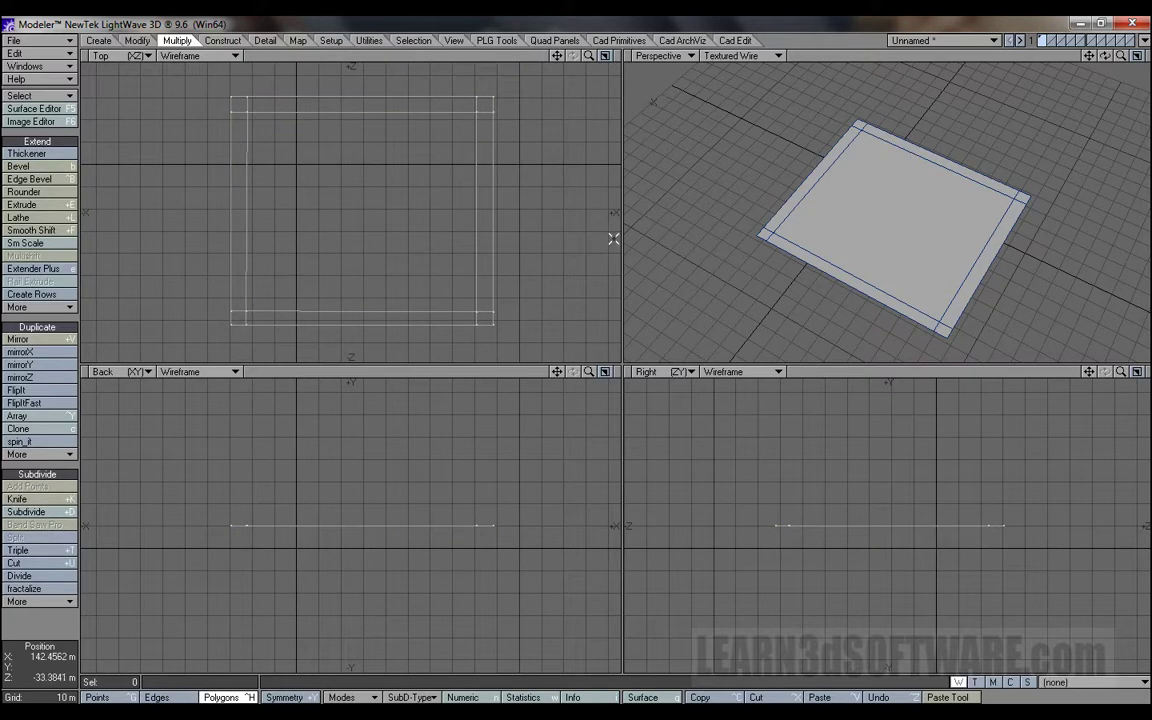
key(Delete)
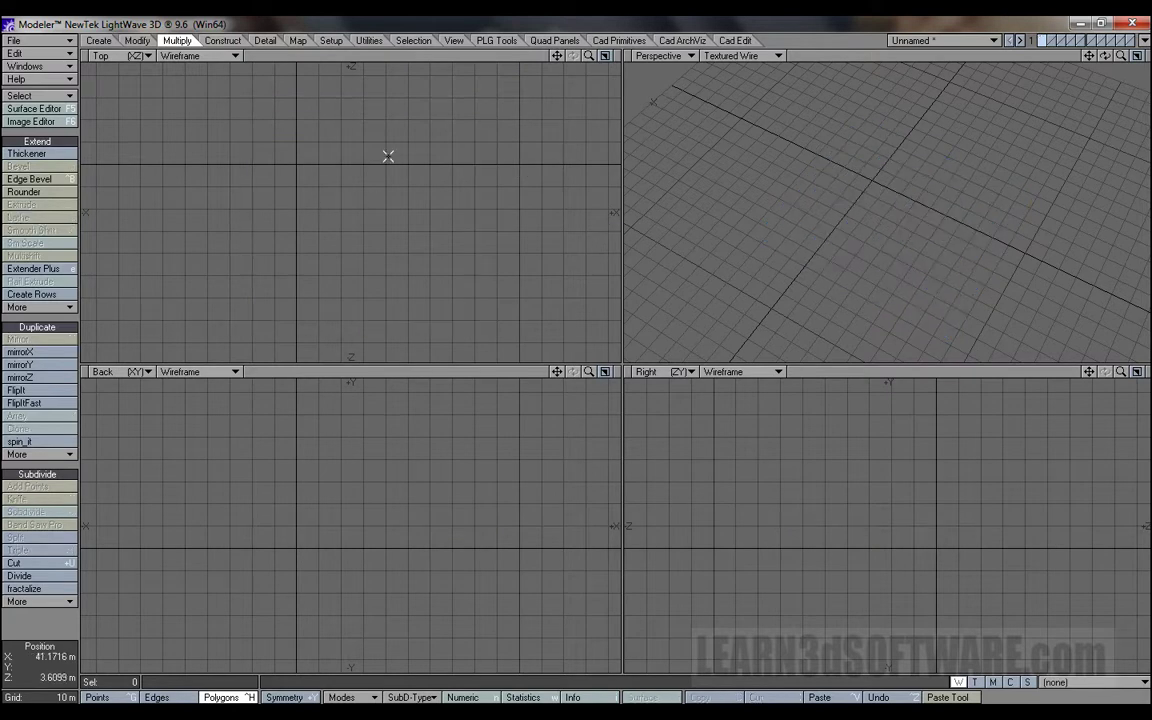
Create a vertical cylinder with the Disc tool, drawing its circle in the Top view and extending its height in the Back view.
click(100, 41)
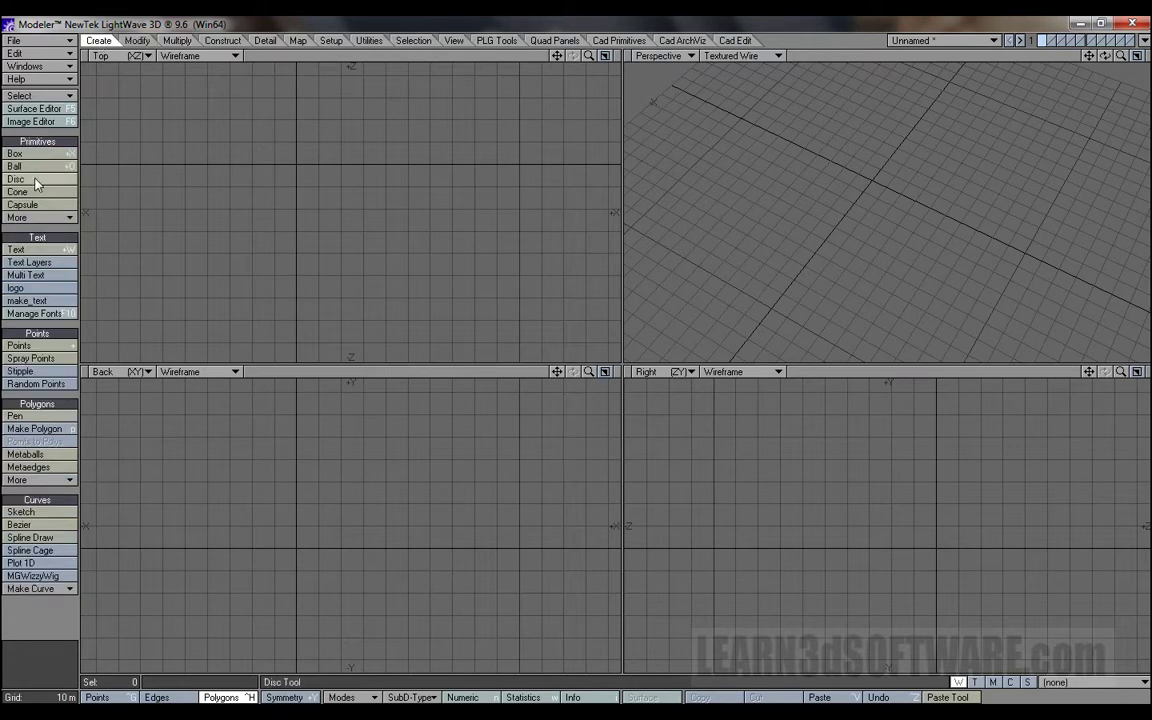
click(16, 179)
drag(344, 191, 407, 245)
click(360, 406)
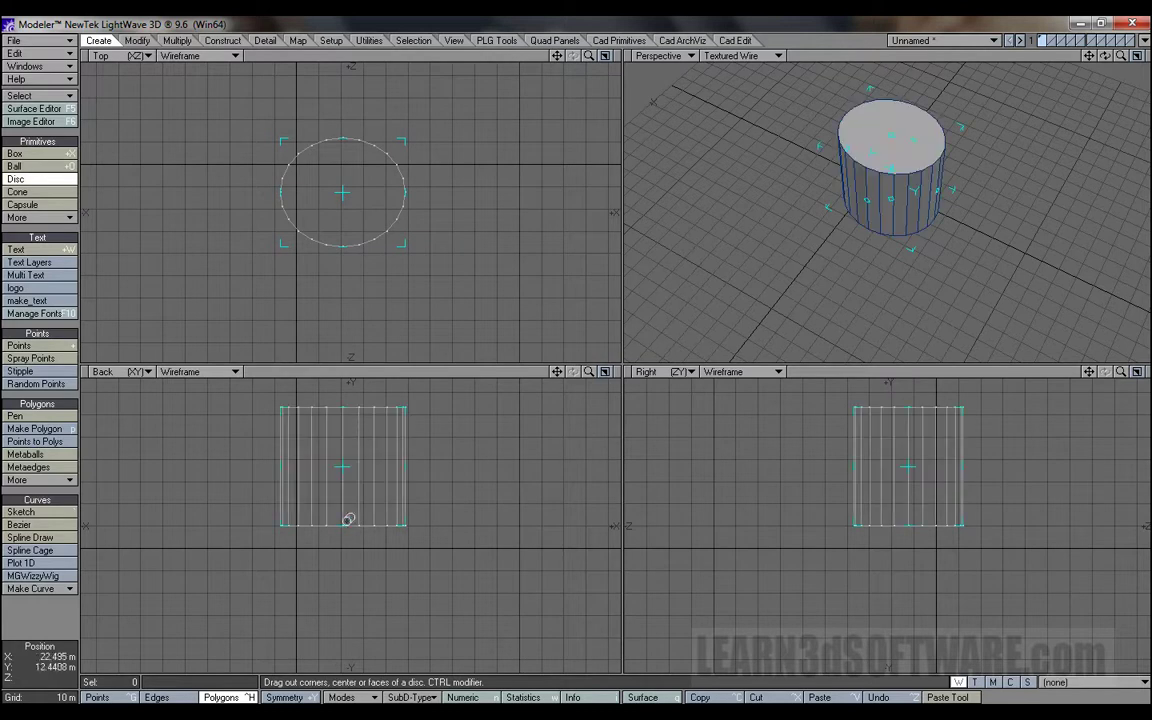
drag(348, 527, 329, 612)
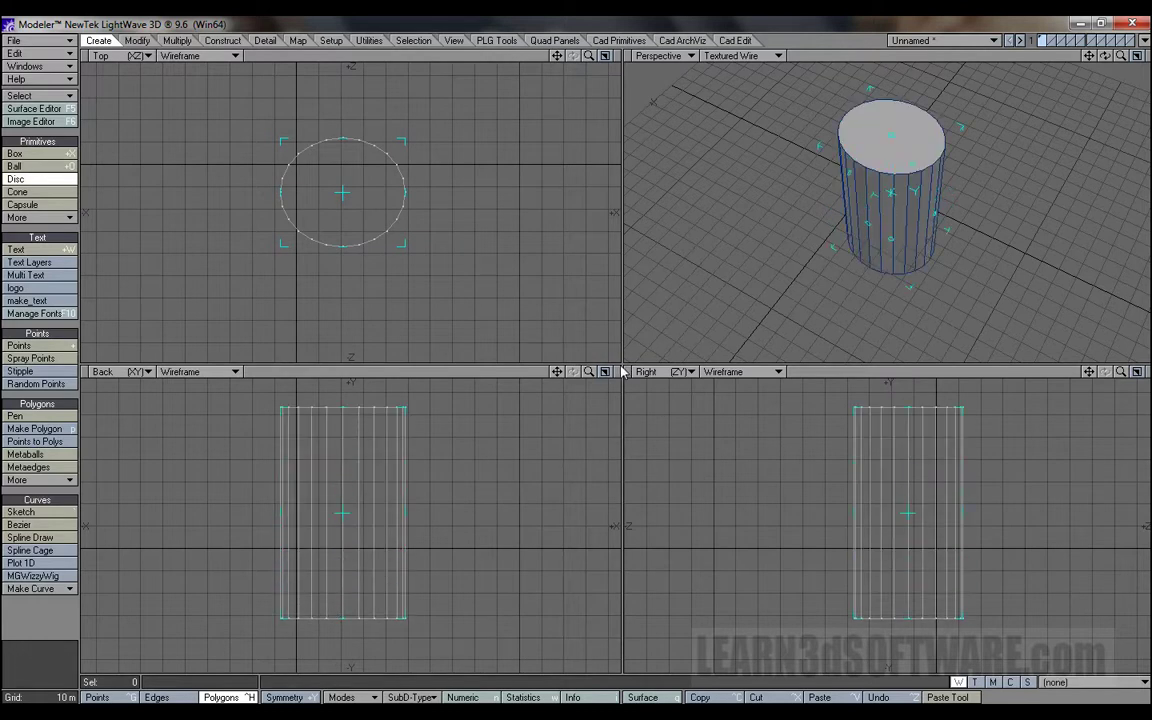
Extend the cylinder farther down and up into a tall column, and finish the Disc tool.
drag(621, 365, 687, 260)
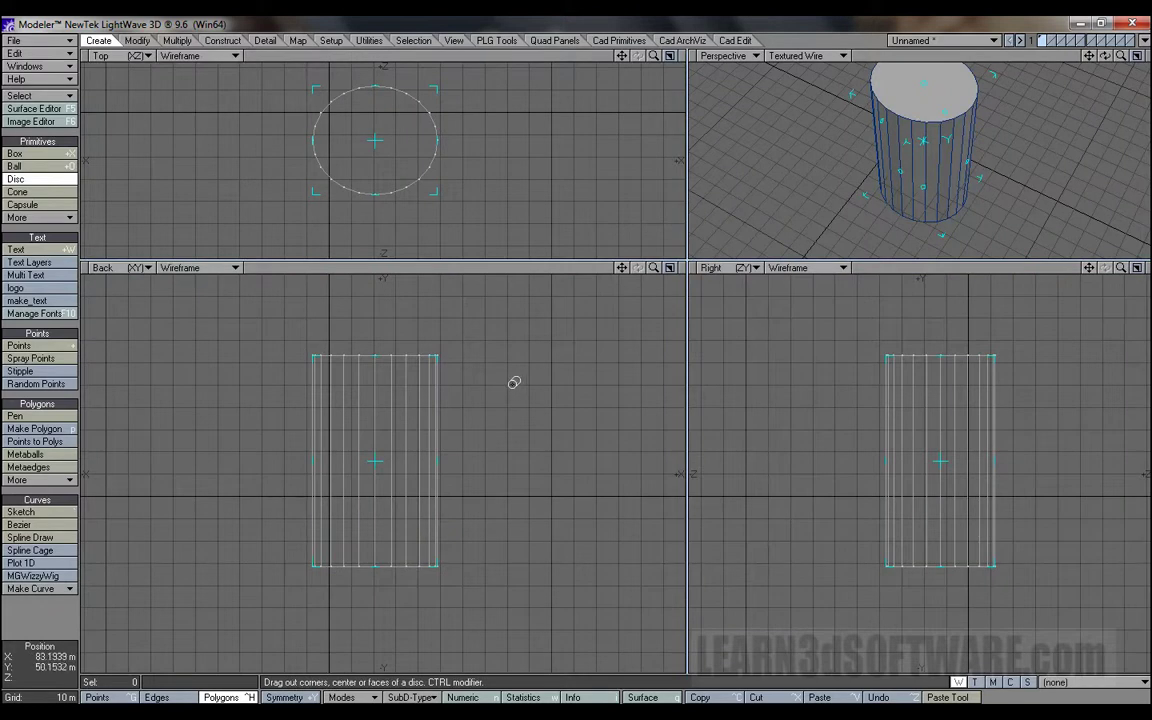
drag(375, 584, 369, 642)
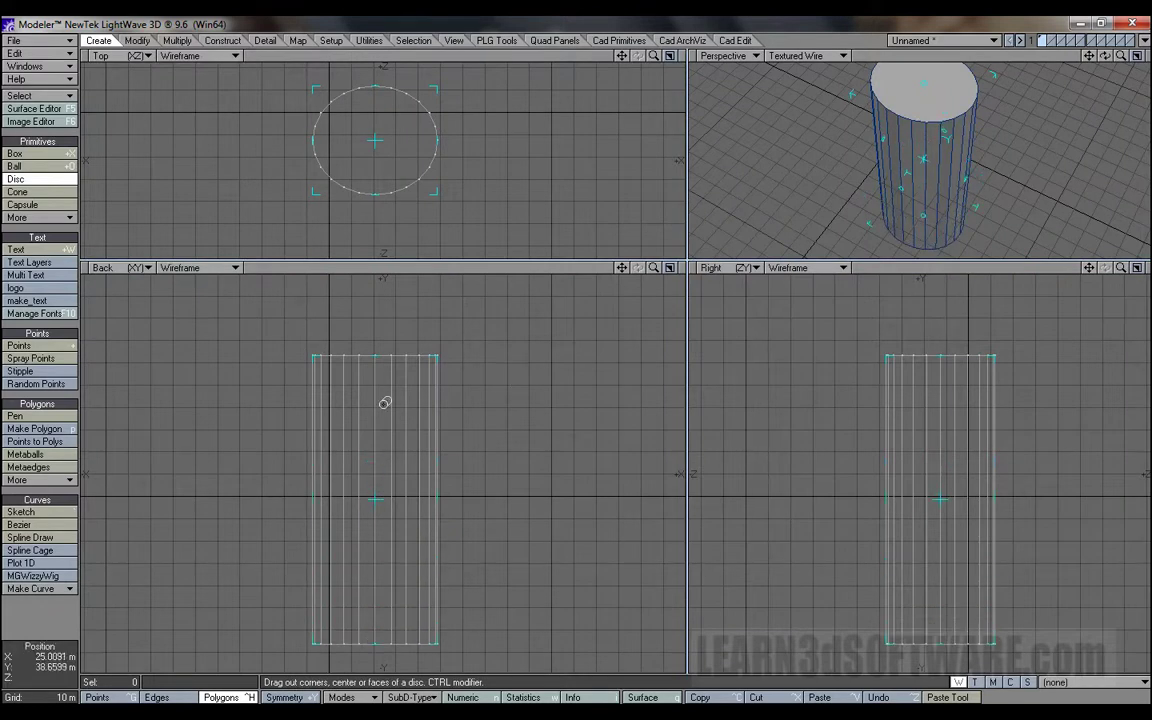
drag(373, 355, 374, 301)
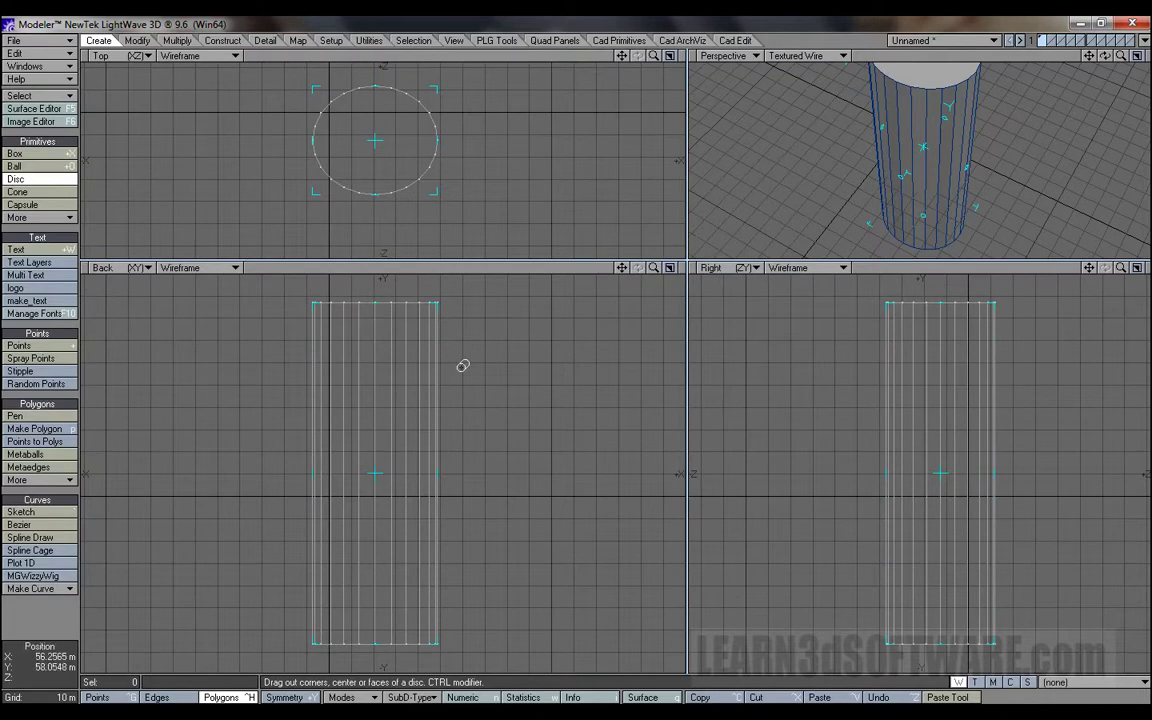
key(space)
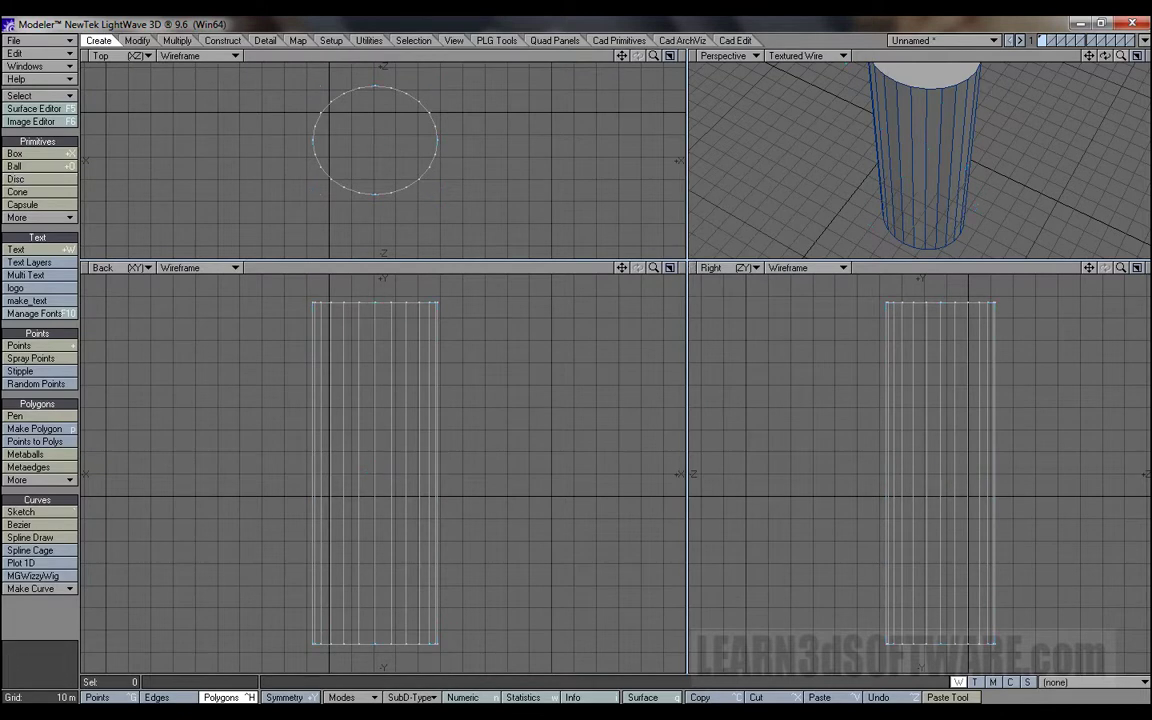
Select the cylinder's top and bottom cap polygons and delete them, leaving an open tube.
key(comma)
click(945, 93)
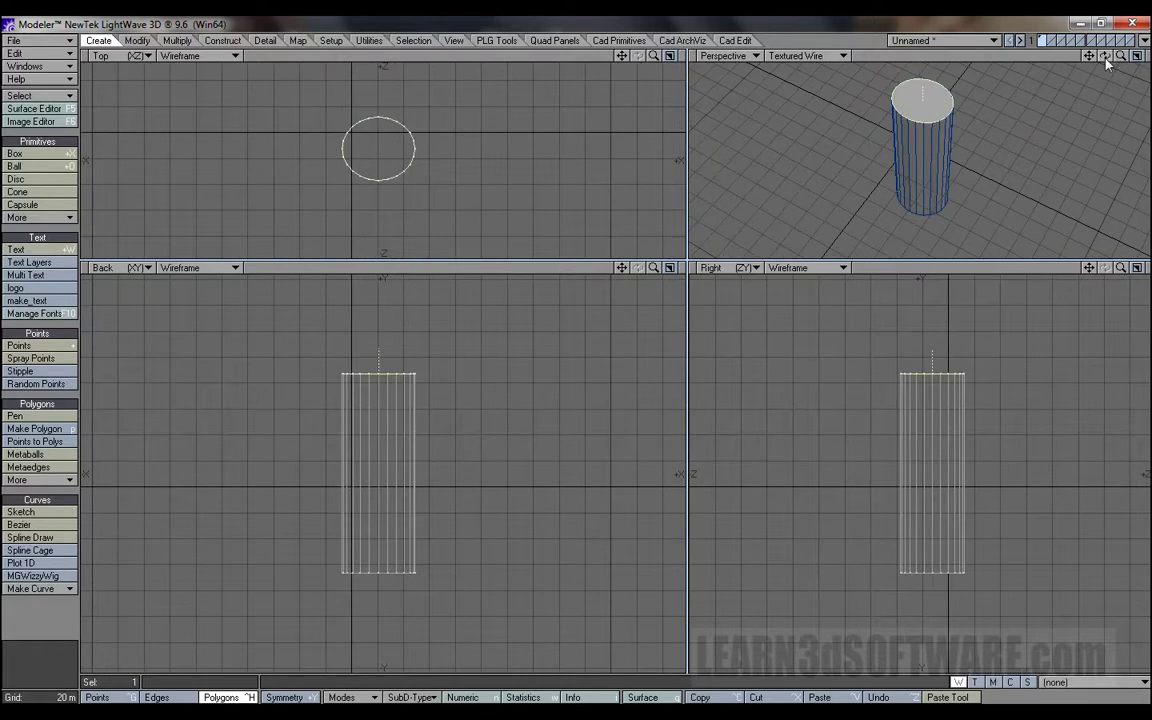
drag(1105, 57, 958, 145)
shift+click(920, 223)
key(Delete)
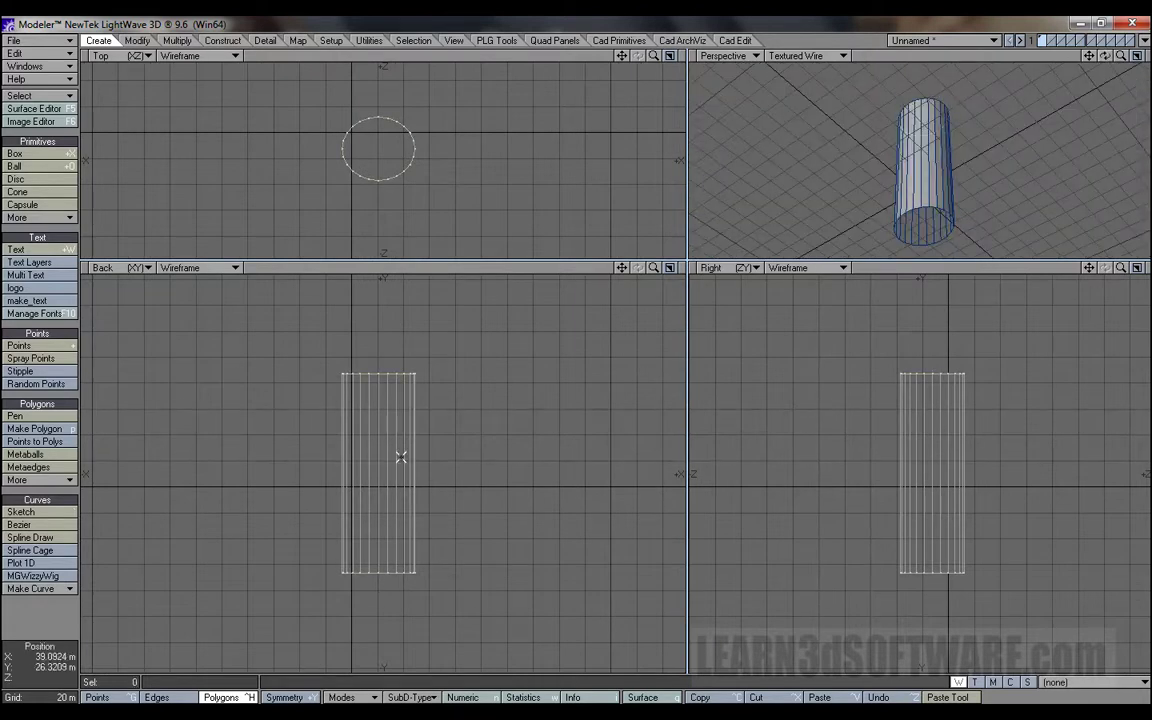
Move the open tube up onto the ground plane and shift it along X close to the origin.
key(t)
drag(386, 494, 386, 404)
ctrl+drag(383, 473, 361, 473)
drag(687, 262, 670, 437)
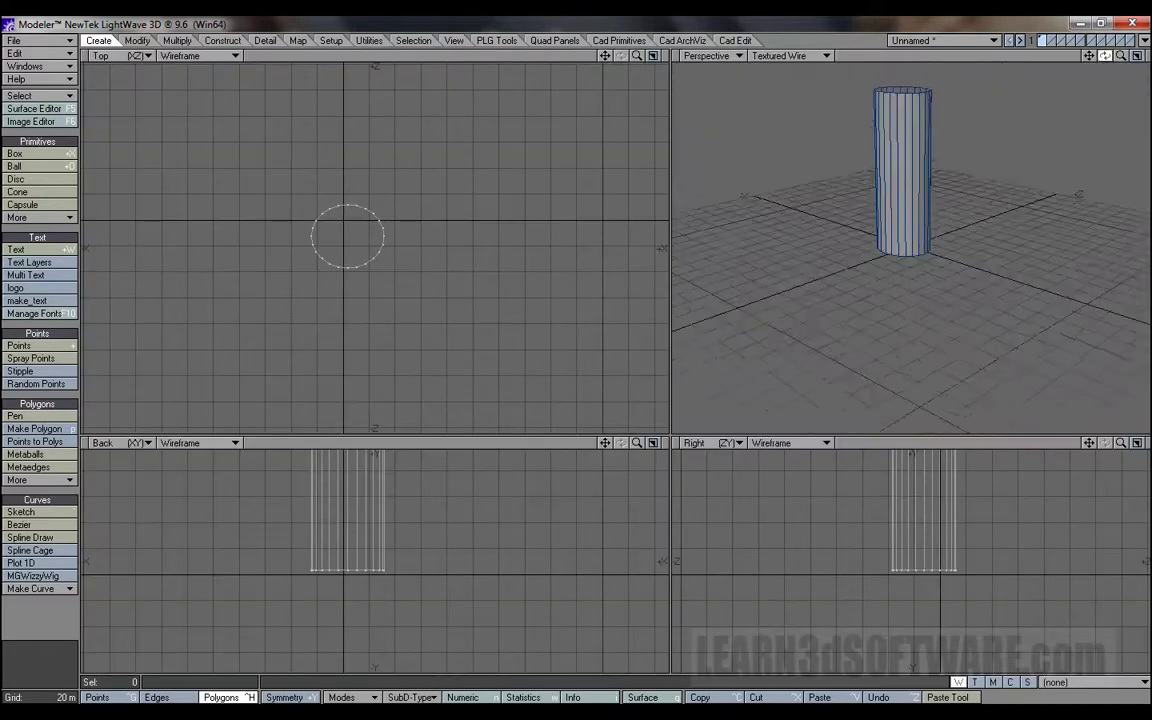
drag(1105, 56, 1091, 71)
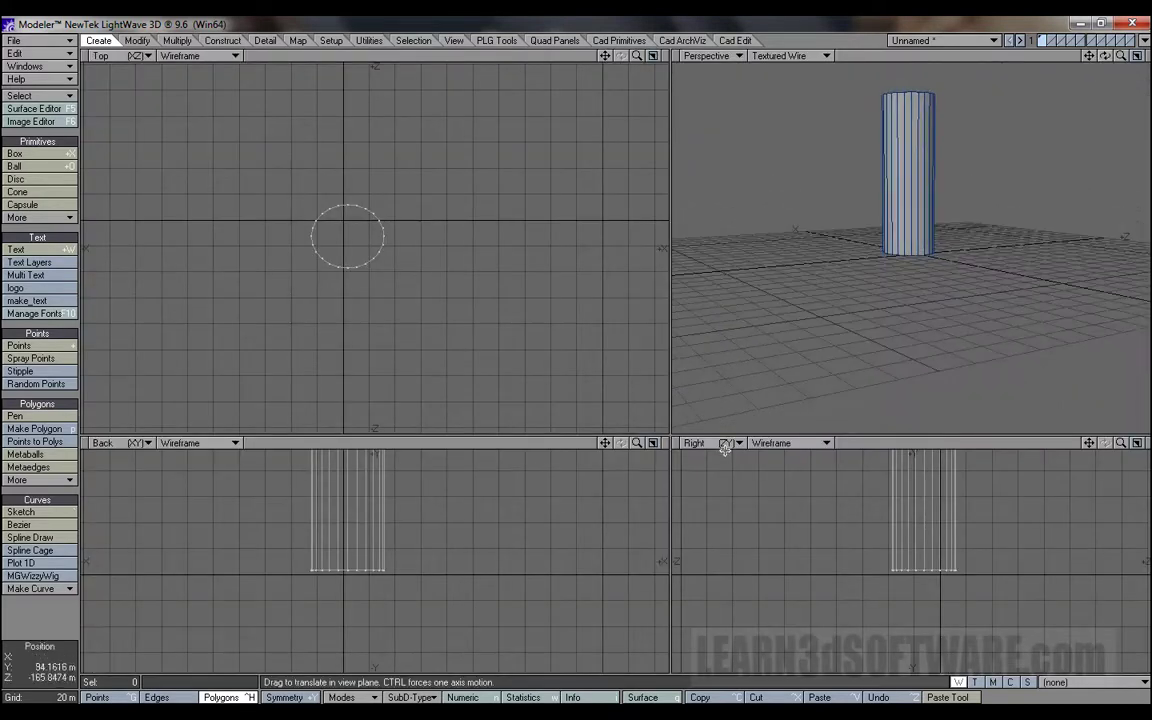
drag(670, 437, 711, 359)
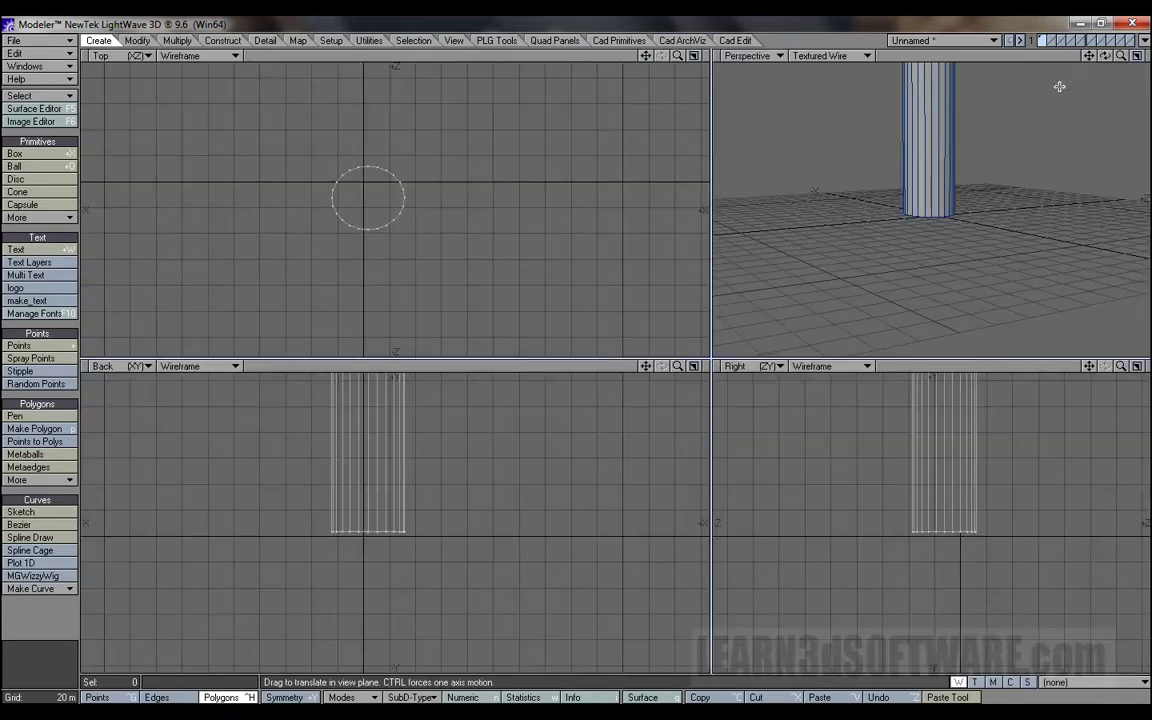
key(a)
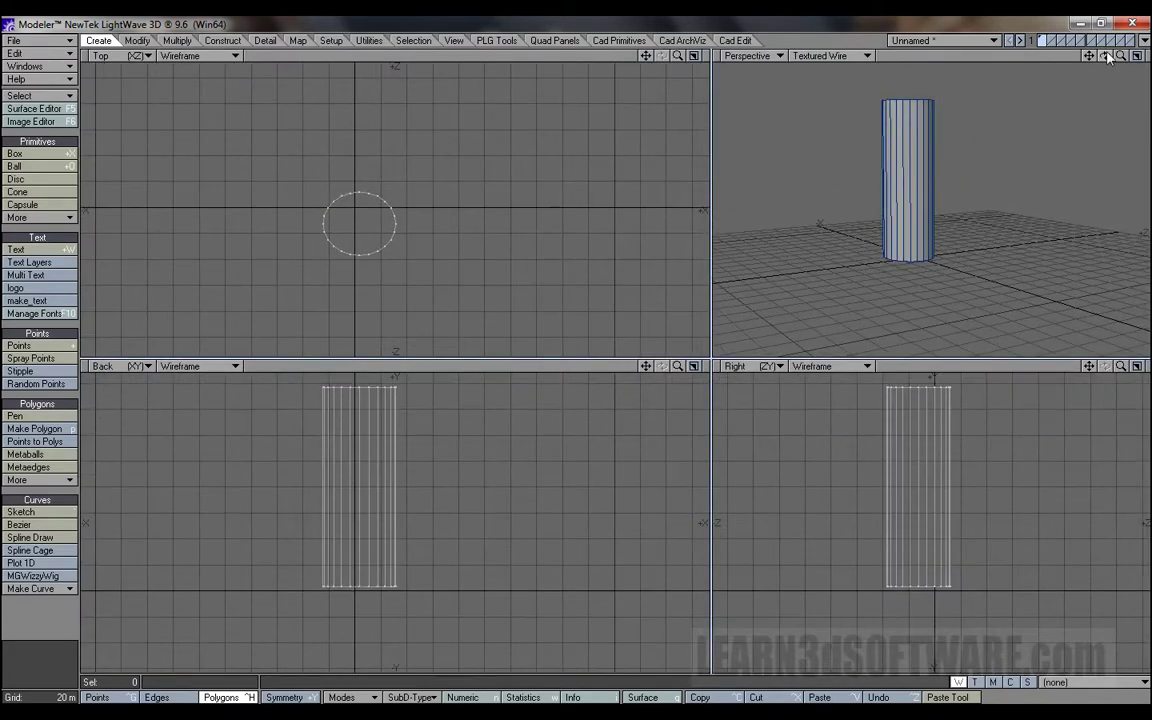
mouse_move(1104, 55)
mouse_down()
mouse_move(1080, 110)
mouse_move(1100, 62)
mouse_move(1085, 68)
mouse_move(1100, 78)
mouse_move(1104, 60)
mouse_up()
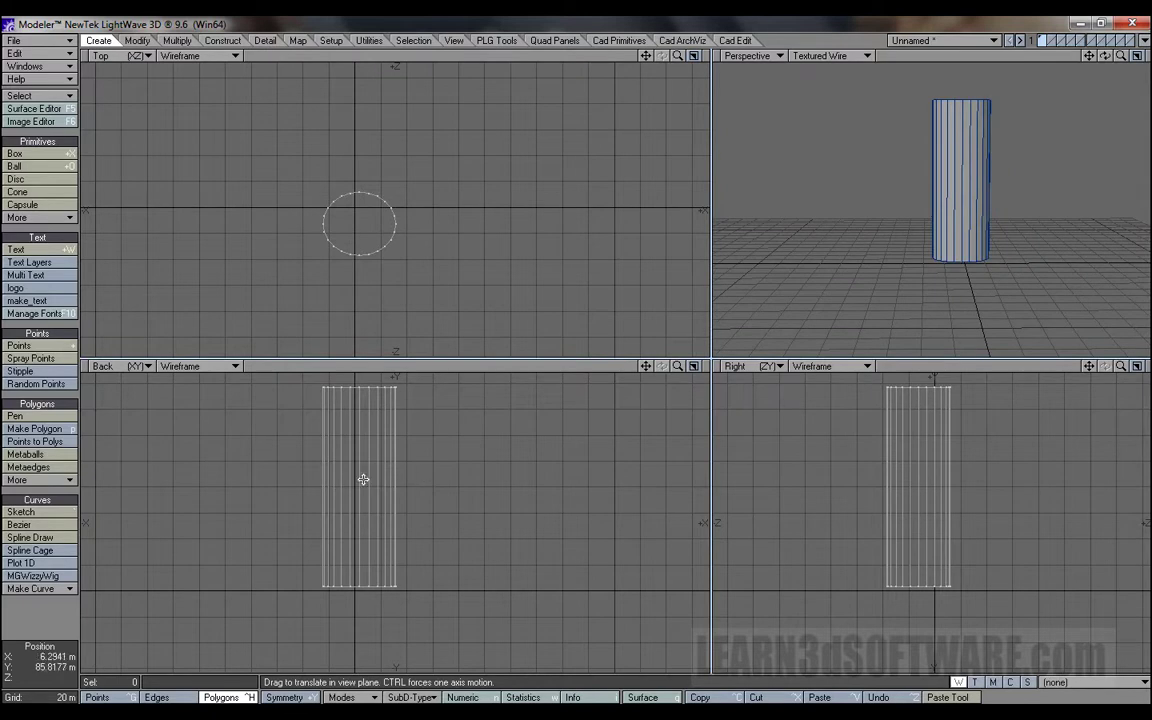
Make a horizontal Knife cut through the tube slightly above mid-height in the Back view, and switch to point selection.
click(177, 40)
click(25, 499)
drag(302, 482, 416, 482)
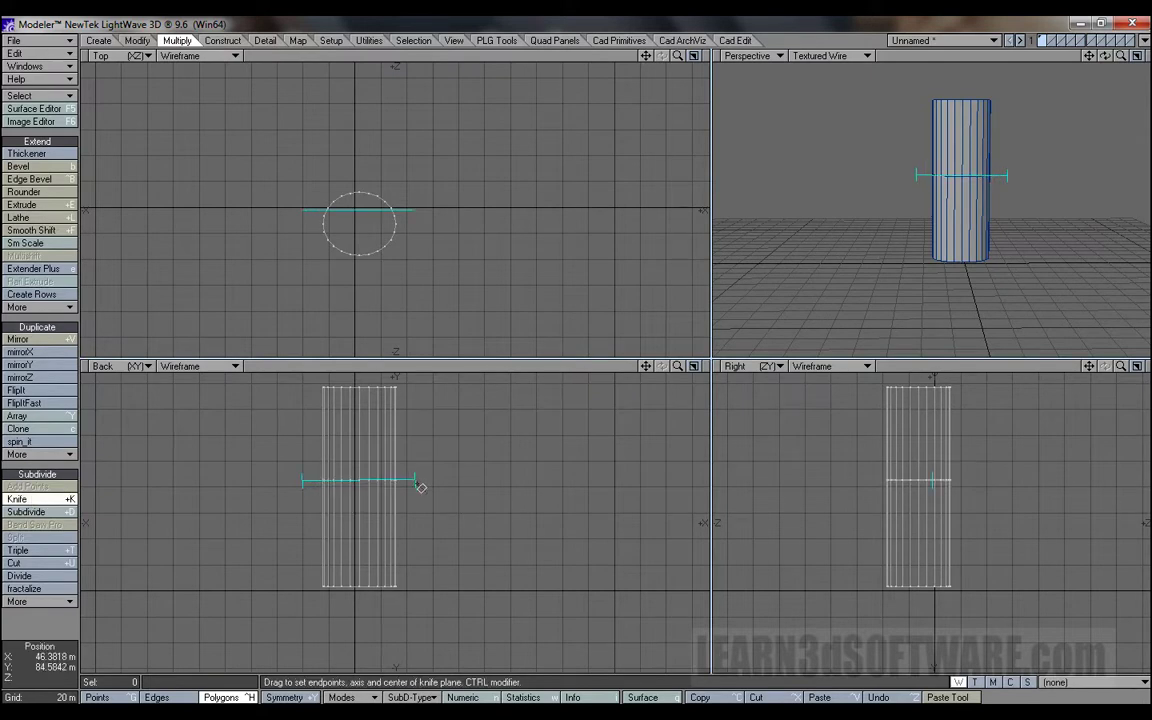
key(space)
key(space)
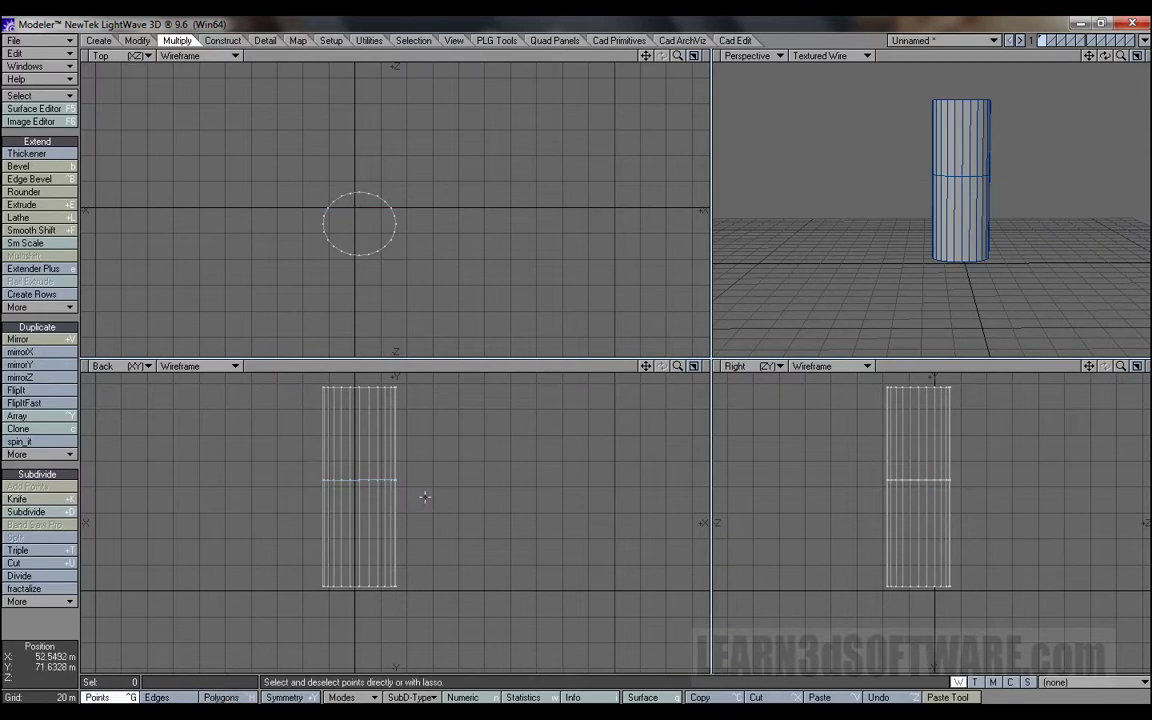
Select the new ring of points and stretch it narrower along X, pulling in only its negative X side, then clear the selection.
right_drag(279, 505, 411, 522)
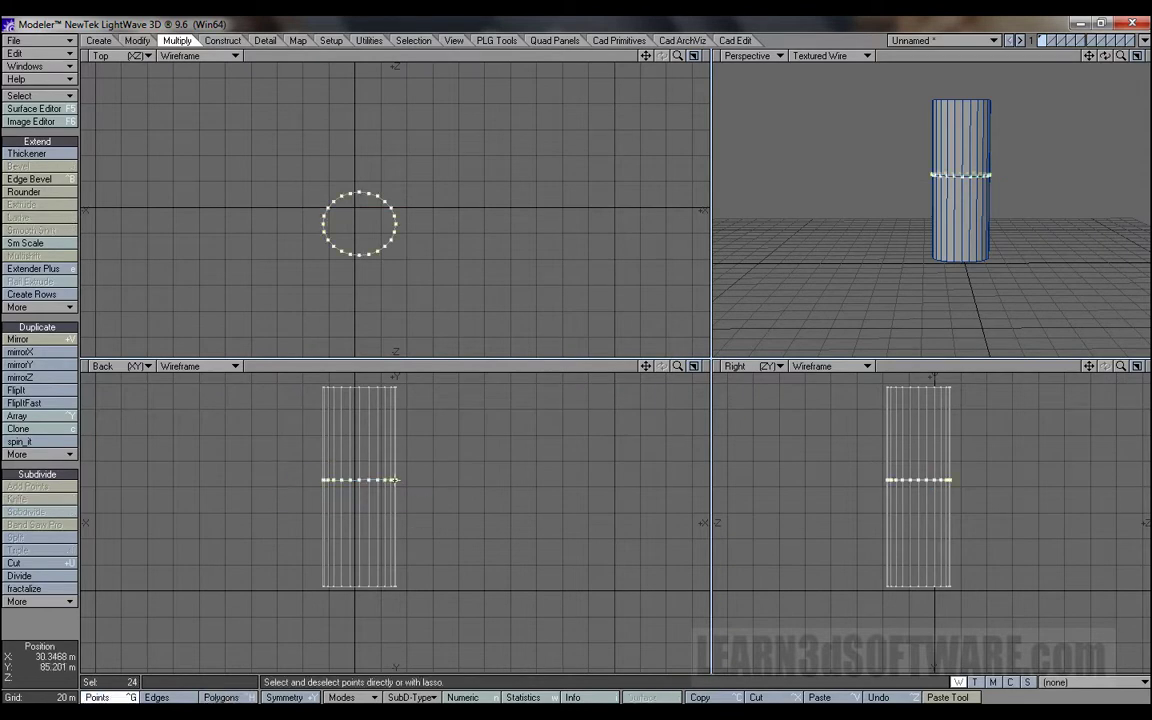
key(h)
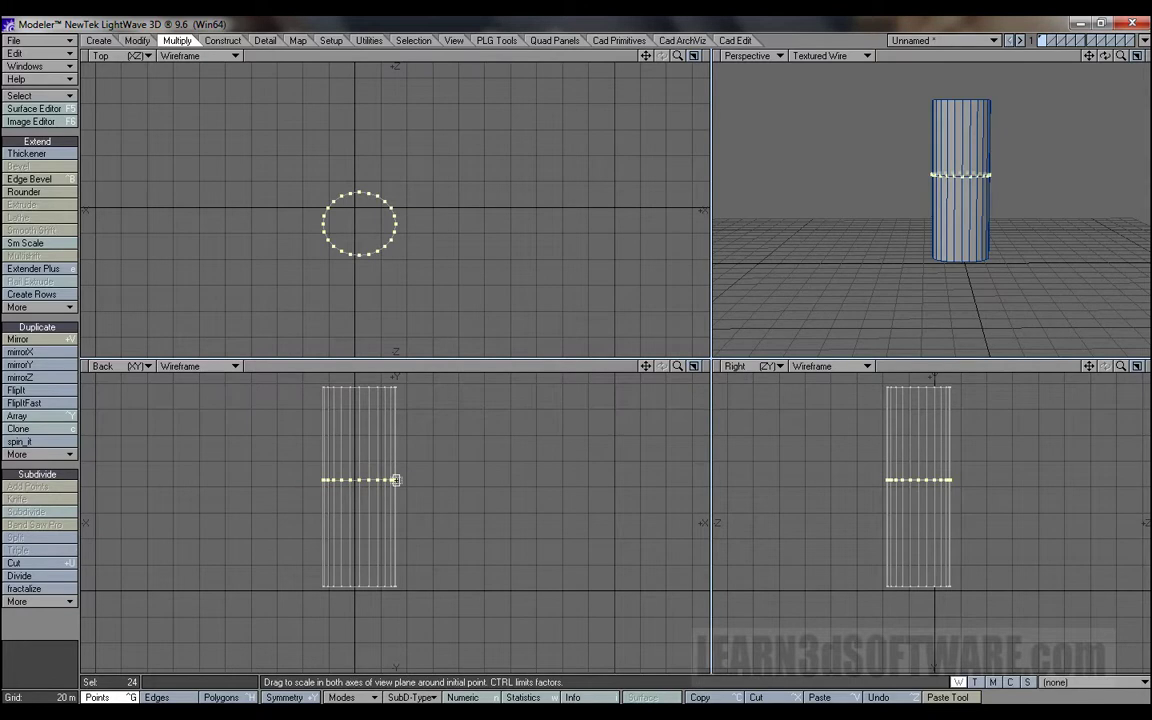
ctrl+drag(397, 480, 371, 480)
key(t)
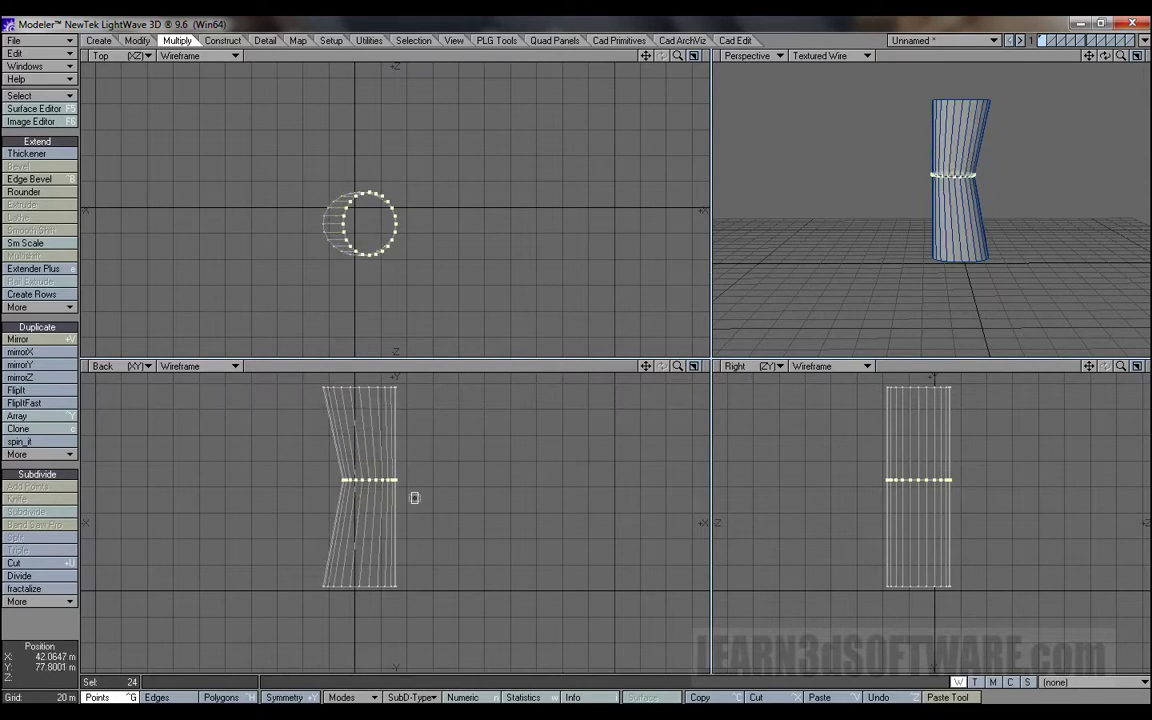
mouse_move(432, 484)
right_down()
mouse_move(330, 491)
mouse_move(448, 486)
right_up()
mouse_move(1105, 55)
mouse_down()
mouse_move(1078, 57)
mouse_move(1105, 56)
mouse_up()
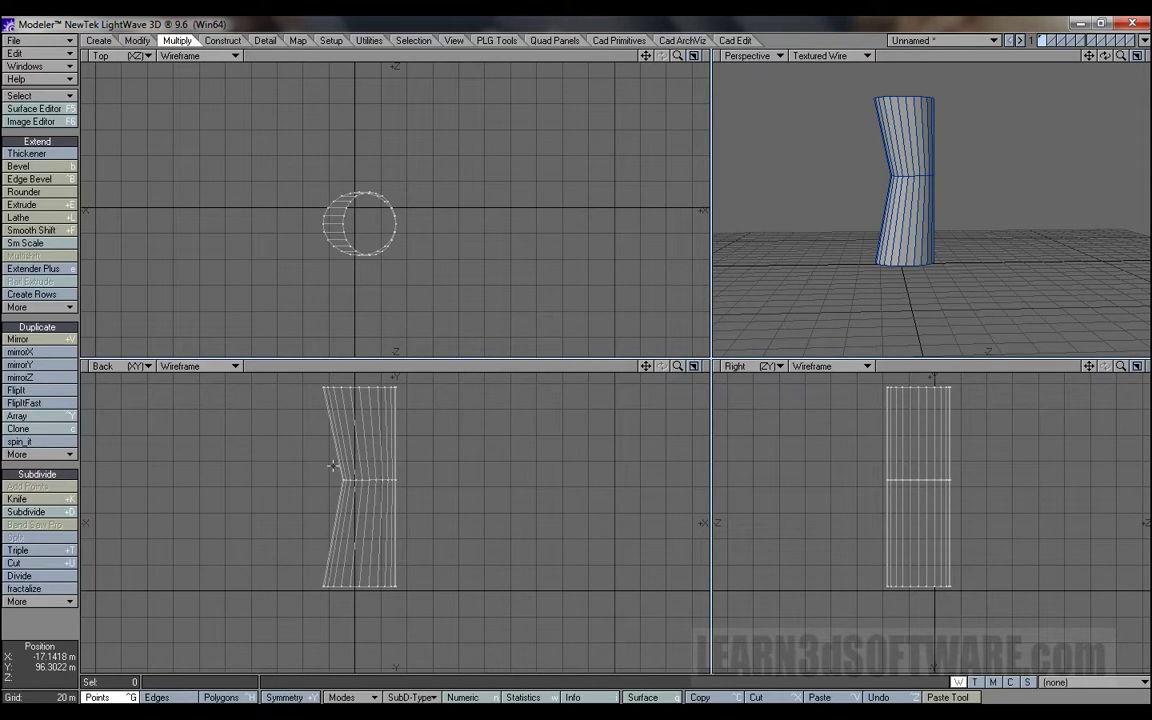
Make two horizontal Knife cuts across the tube, one just above and one just below the pinched ring.
key(shift+k)
drag(331, 462, 421, 465)
key(space)
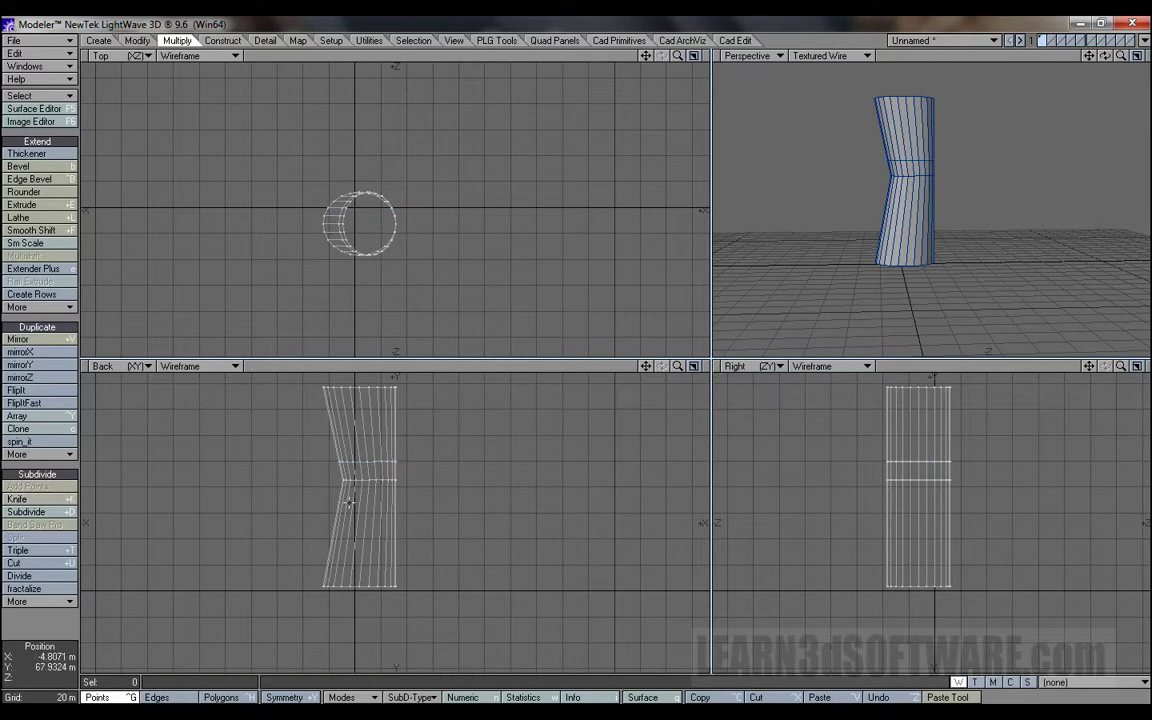
key(shift+k)
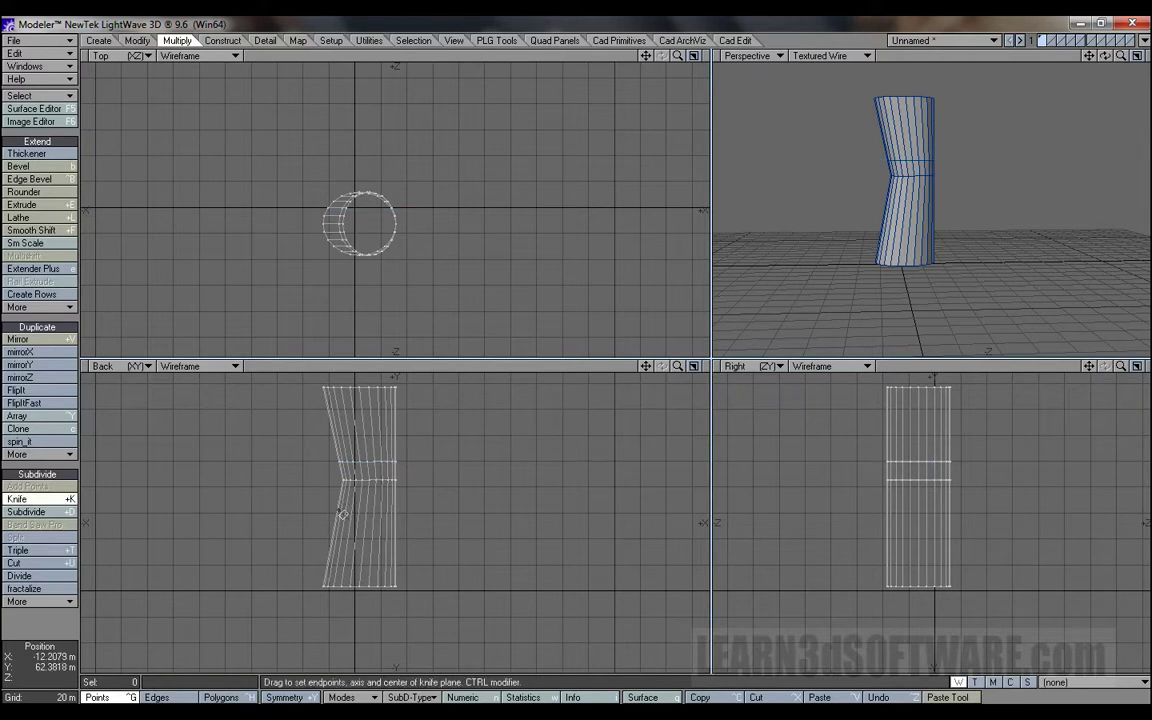
drag(335, 511, 410, 511)
key(space)
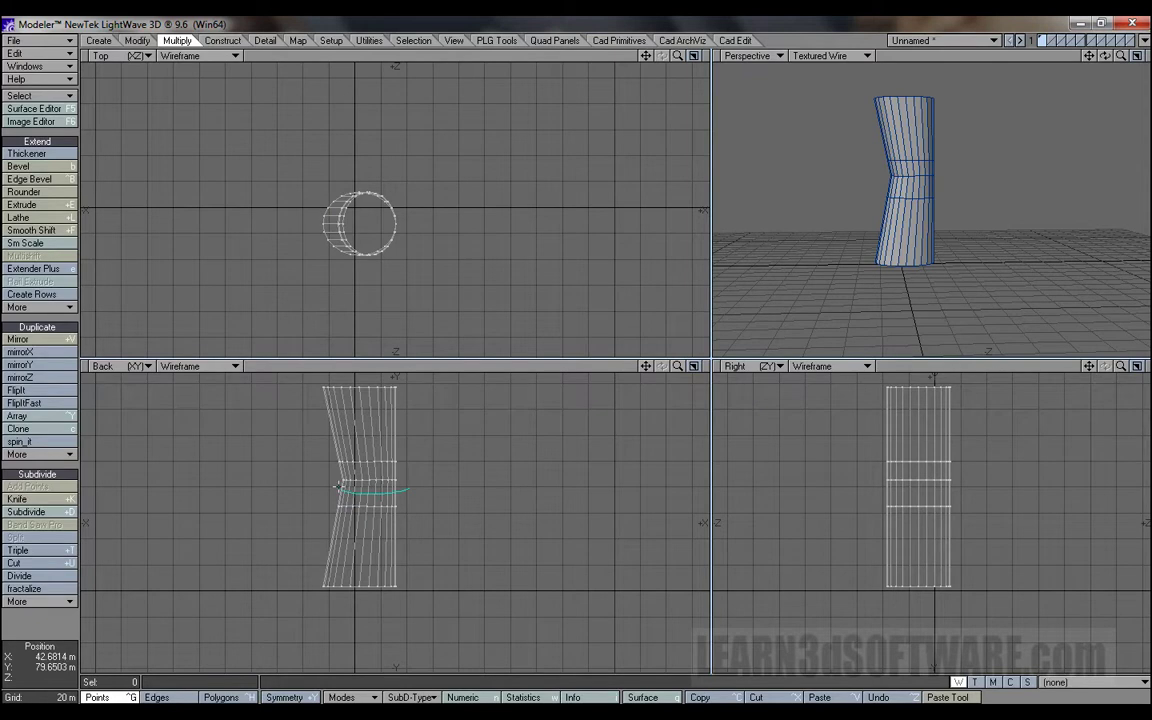
Select the middle ring's points, stretch the ring wider in X and Z, and move it slightly down.
right_drag(375, 467, 405, 493)
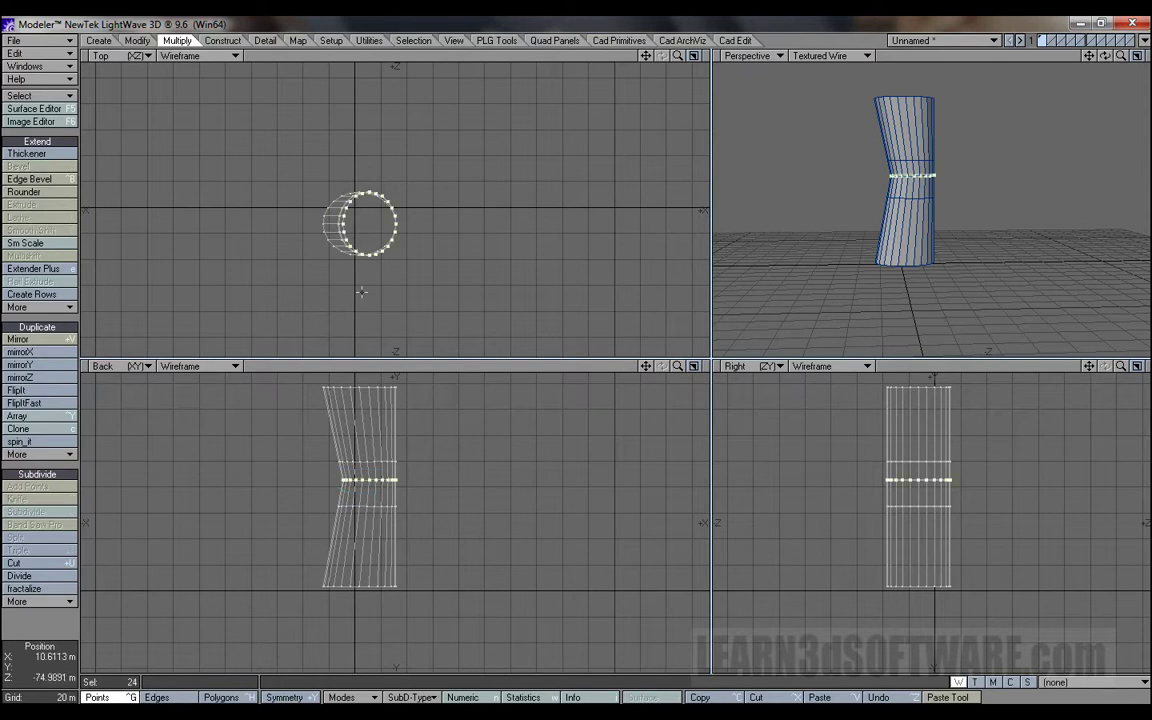
key(h)
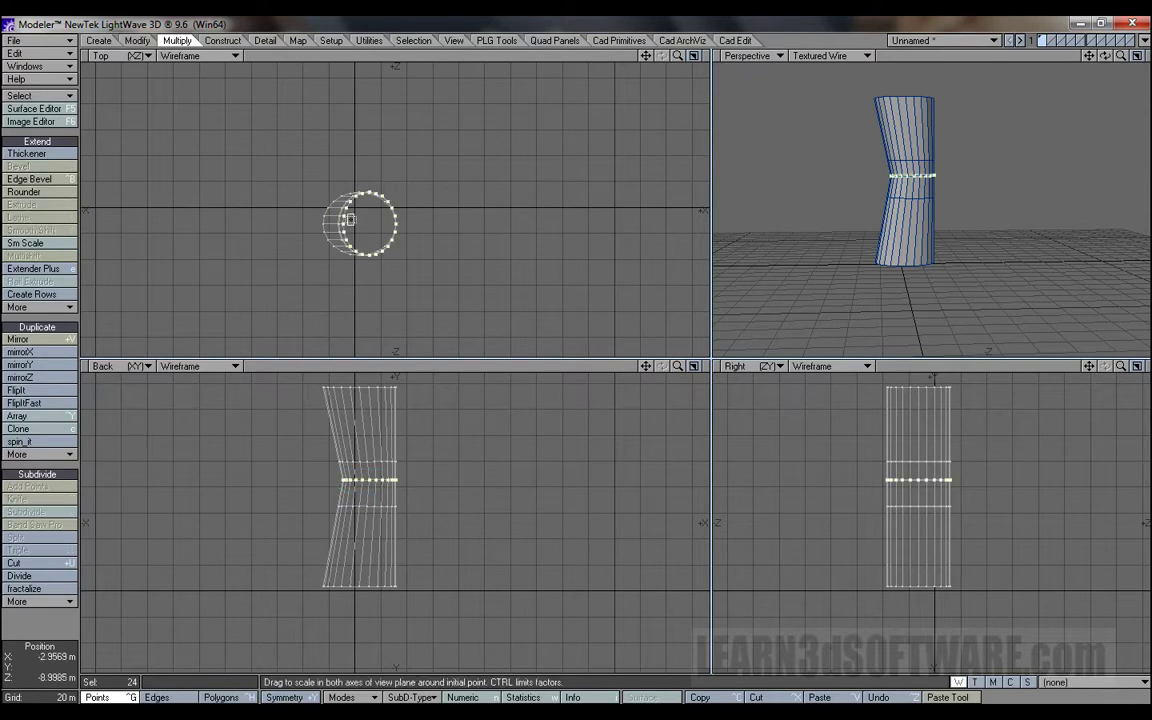
drag(343, 223, 334, 170)
key(t)
drag(387, 479, 387, 483)
key(space)
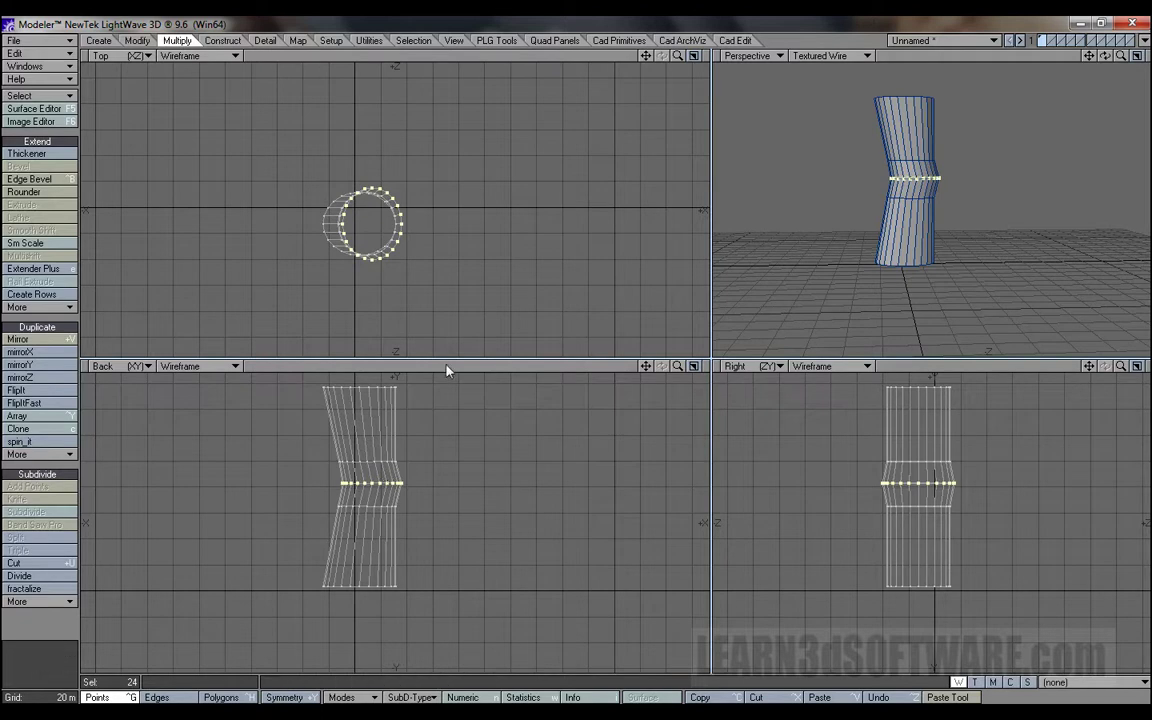
Clear the point selection, convert the tube to subpatches, and return to point selection mode.
click(447, 367)
key(Tab)
key(ctrl+h)
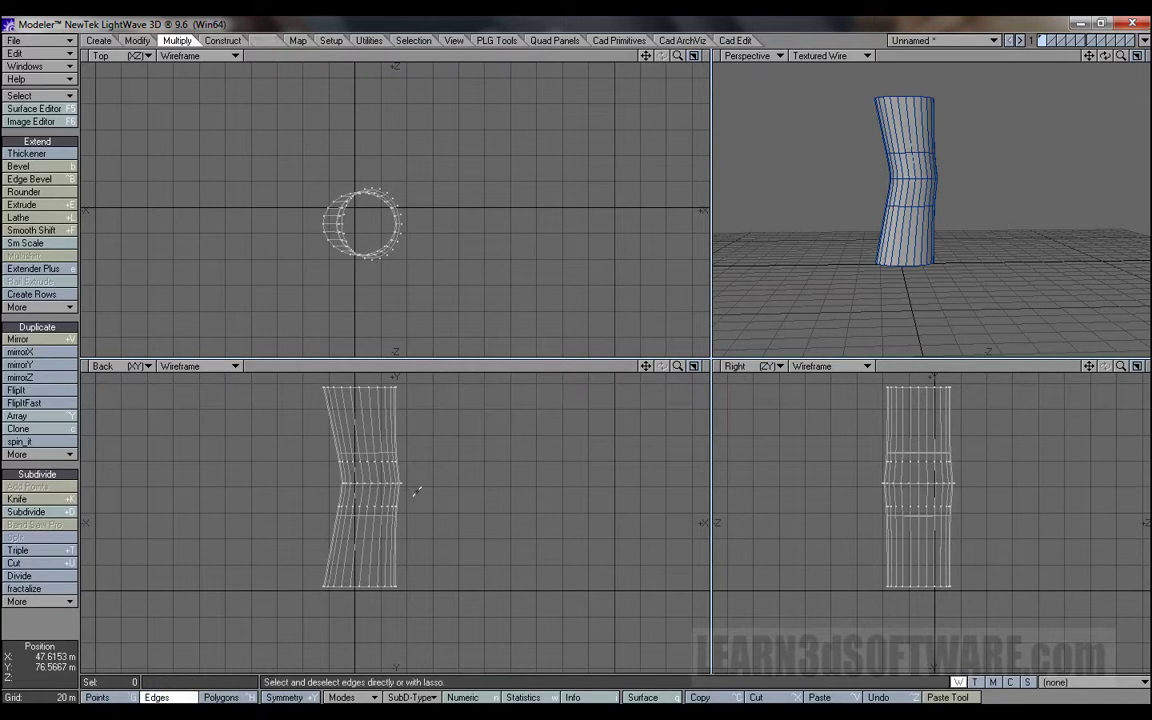
key(ctrl+j)
key(ctrl+g)
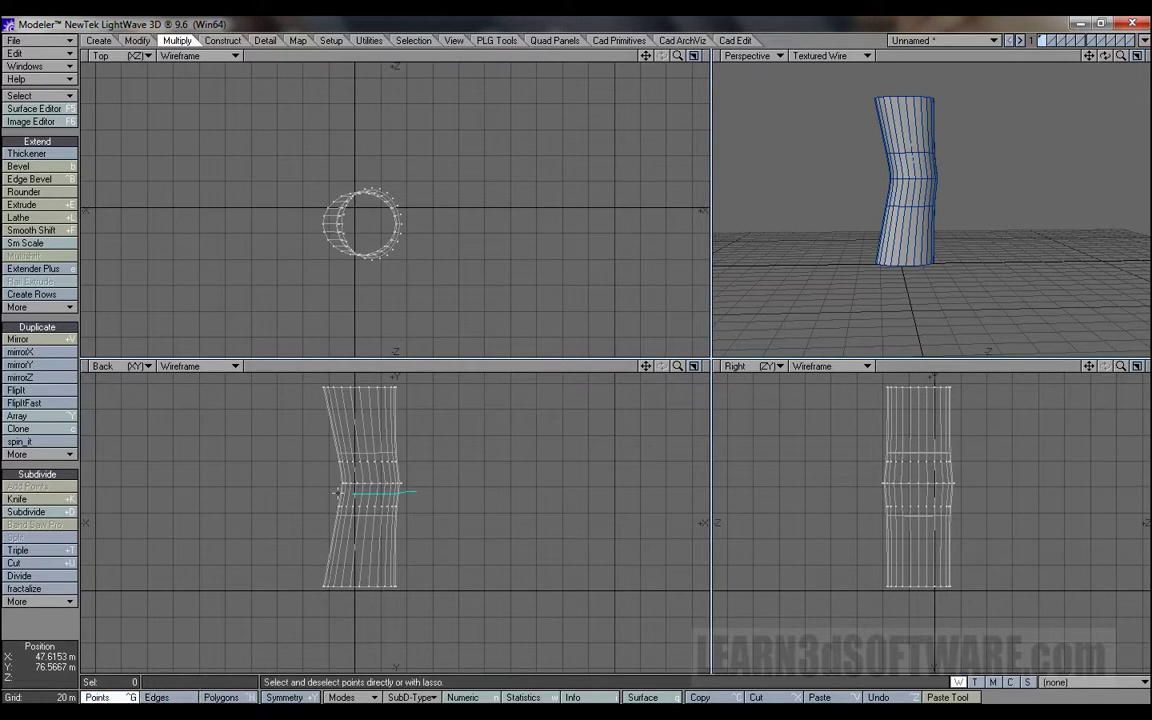
Select the middle ring's points and stretch them outward on the positive X side to sharpen the bend, then clear the selection.
right_drag(410, 498, 407, 485)
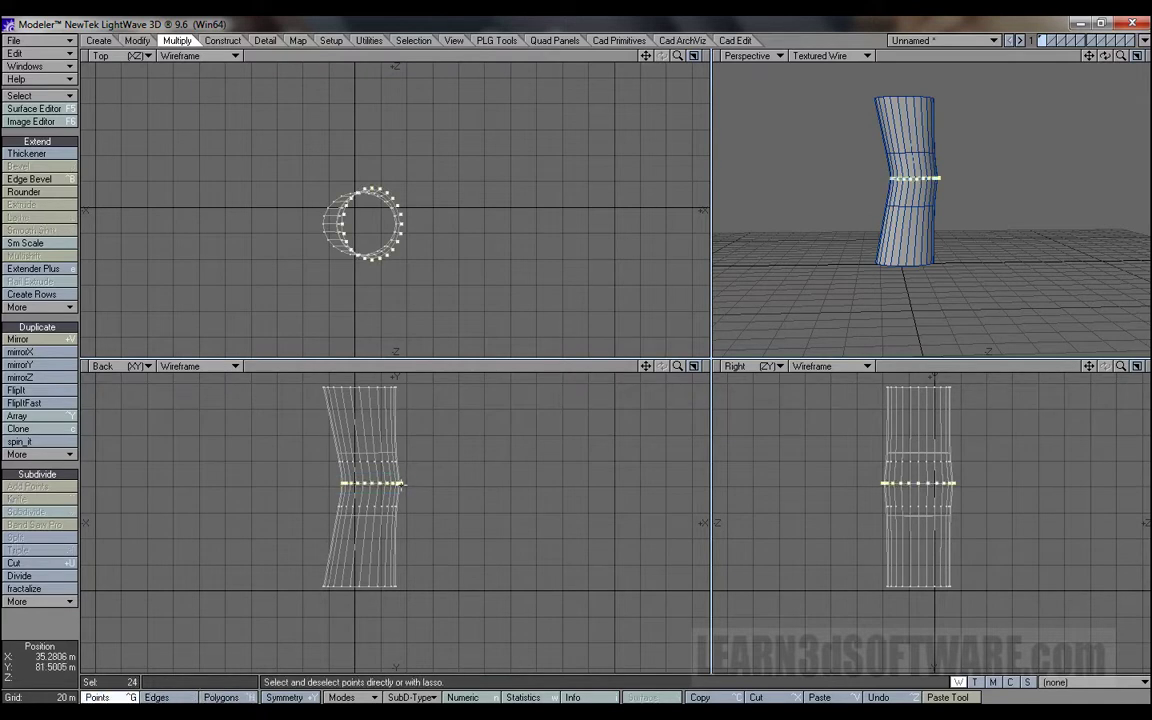
key(shift+h)
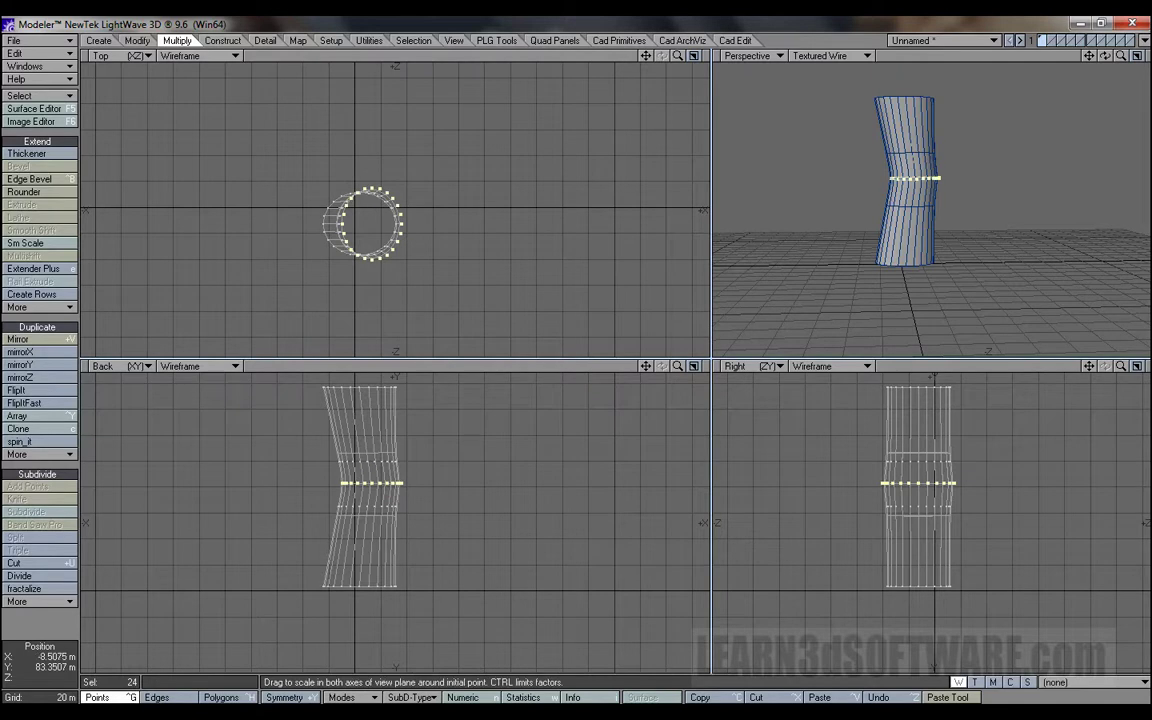
drag(343, 483, 360, 485)
key(space)
click(348, 632)
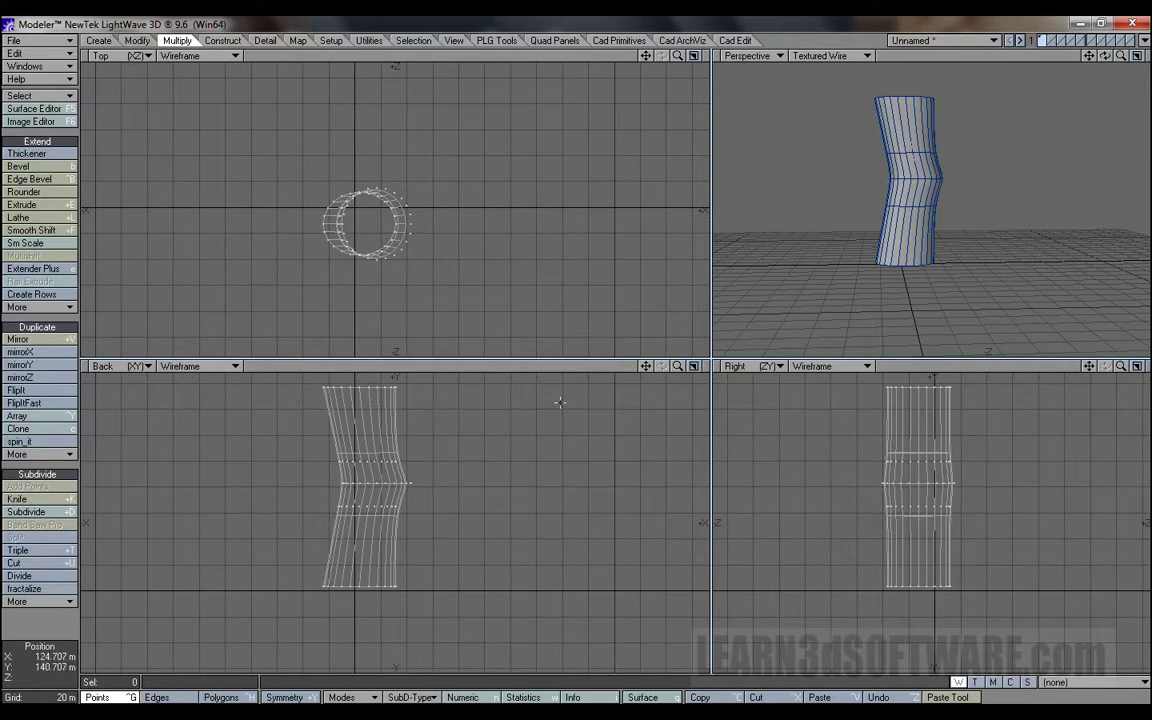
Select the tube's bottom ring of points, move it down to lengthen the lower section, and clear the selection.
drag(678, 367, 634, 367)
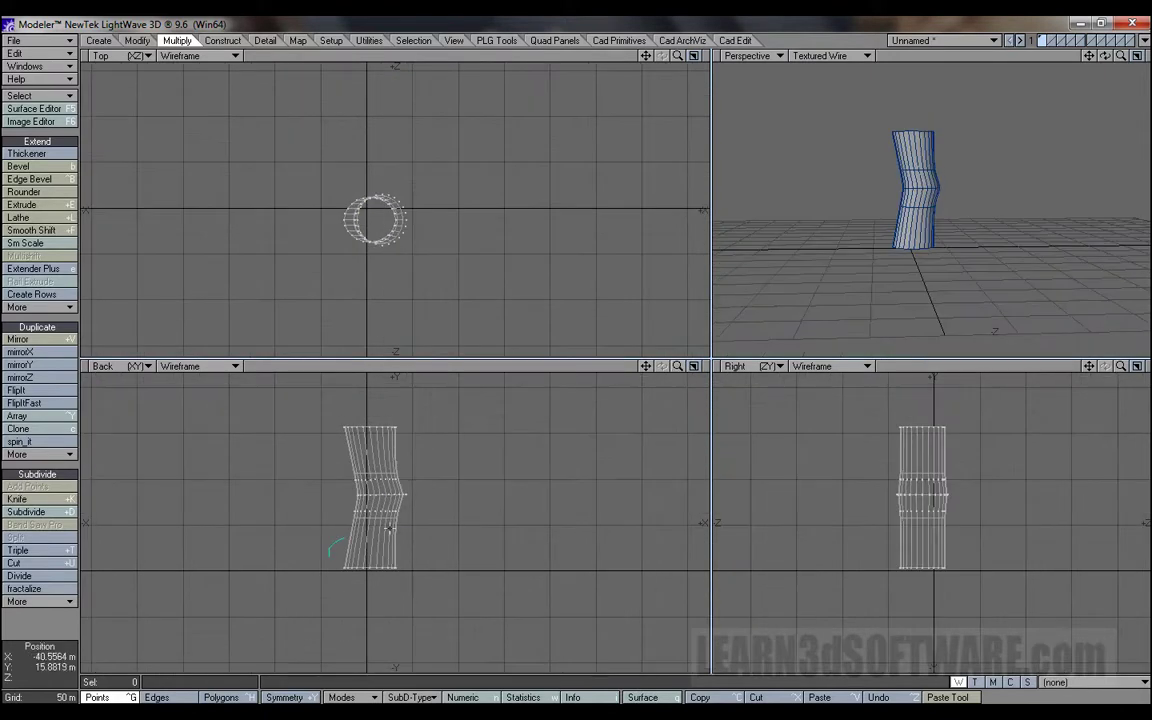
mouse_move(416, 535)
right_down()
mouse_move(305, 548)
mouse_move(330, 550)
right_up()
key(t)
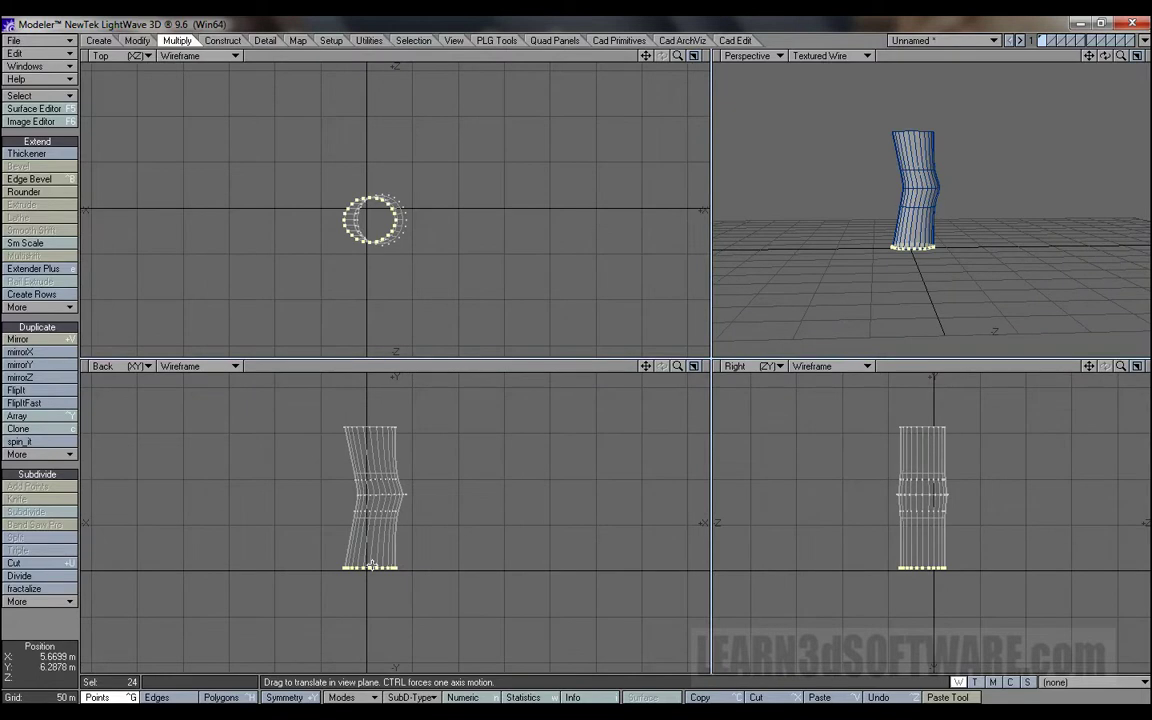
drag(333, 498, 333, 530)
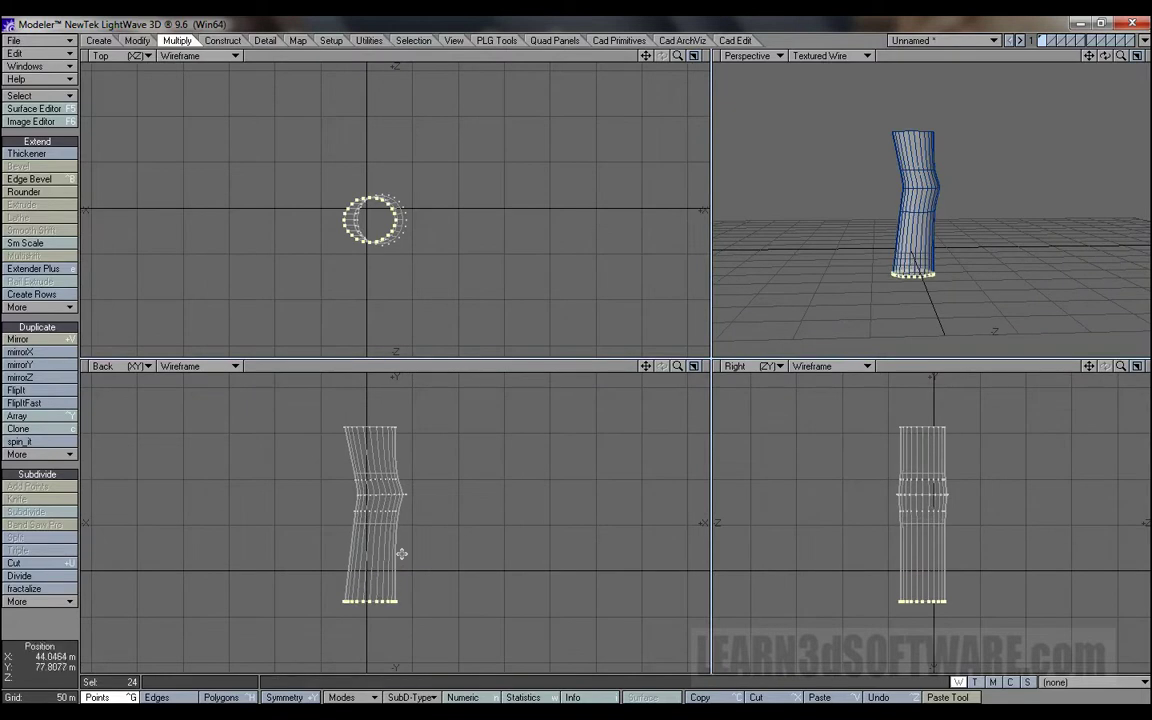
right_drag(349, 627, 312, 562)
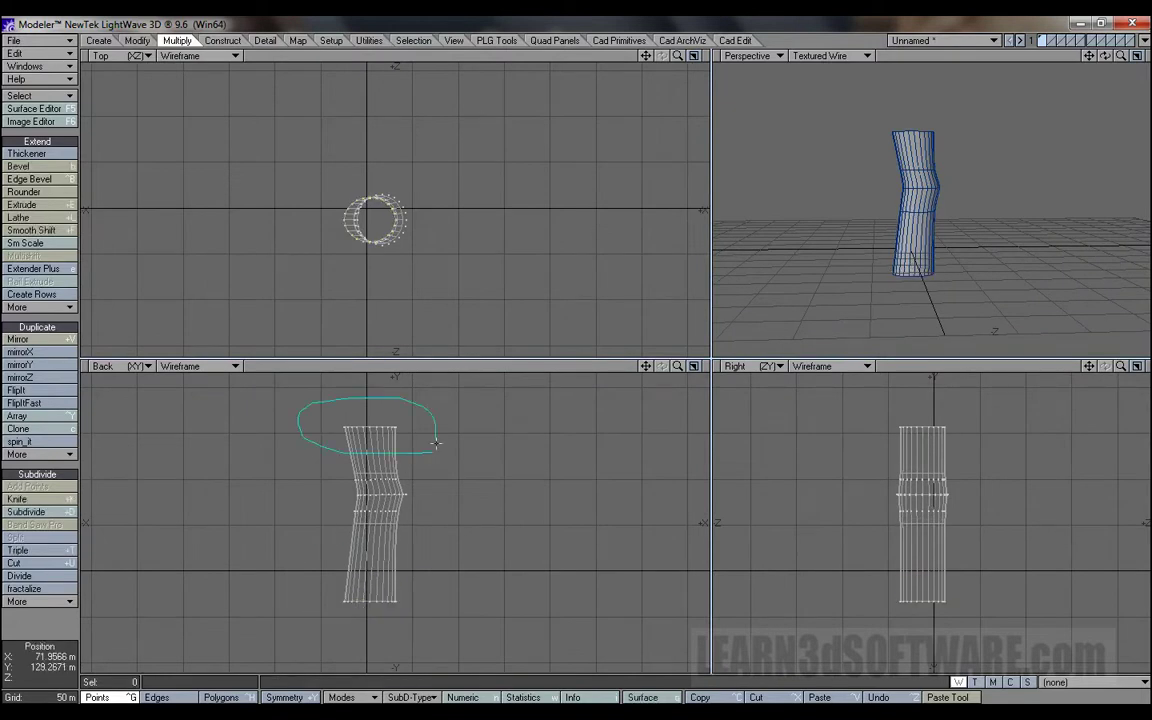
Select the tube's top ring of points, move it up to lengthen the upper section, and clear the selection.
right_drag(352, 452, 427, 443)
drag(343, 397, 335, 357)
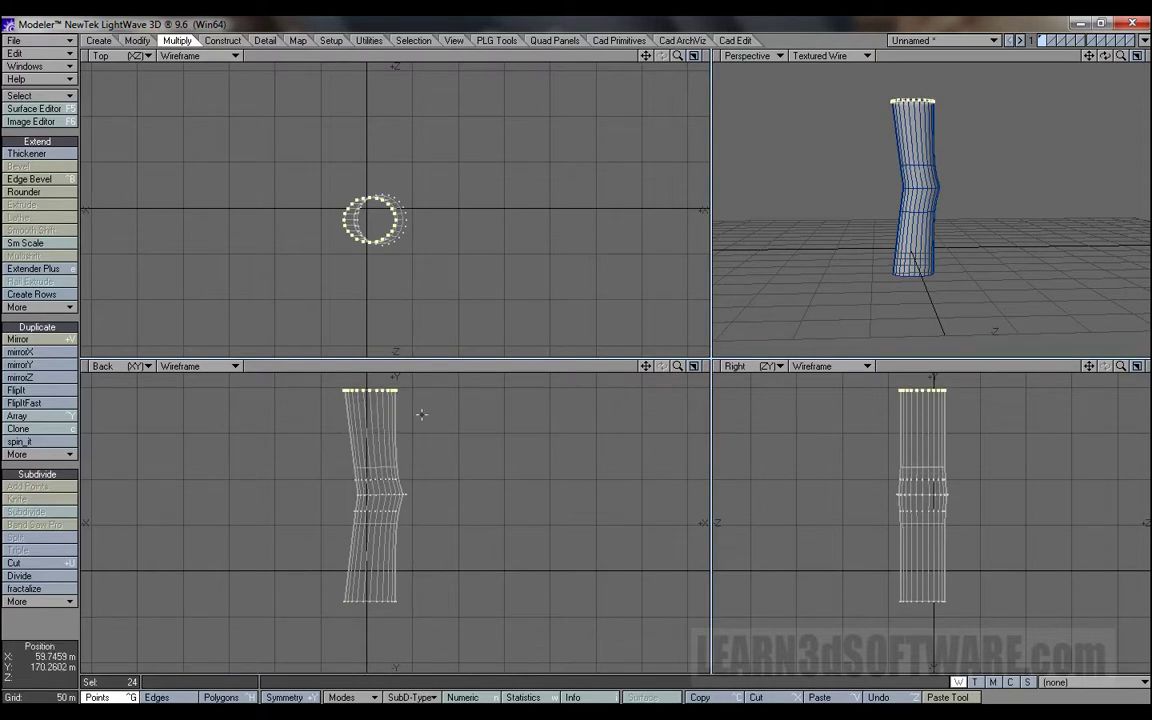
right_drag(411, 417, 458, 410)
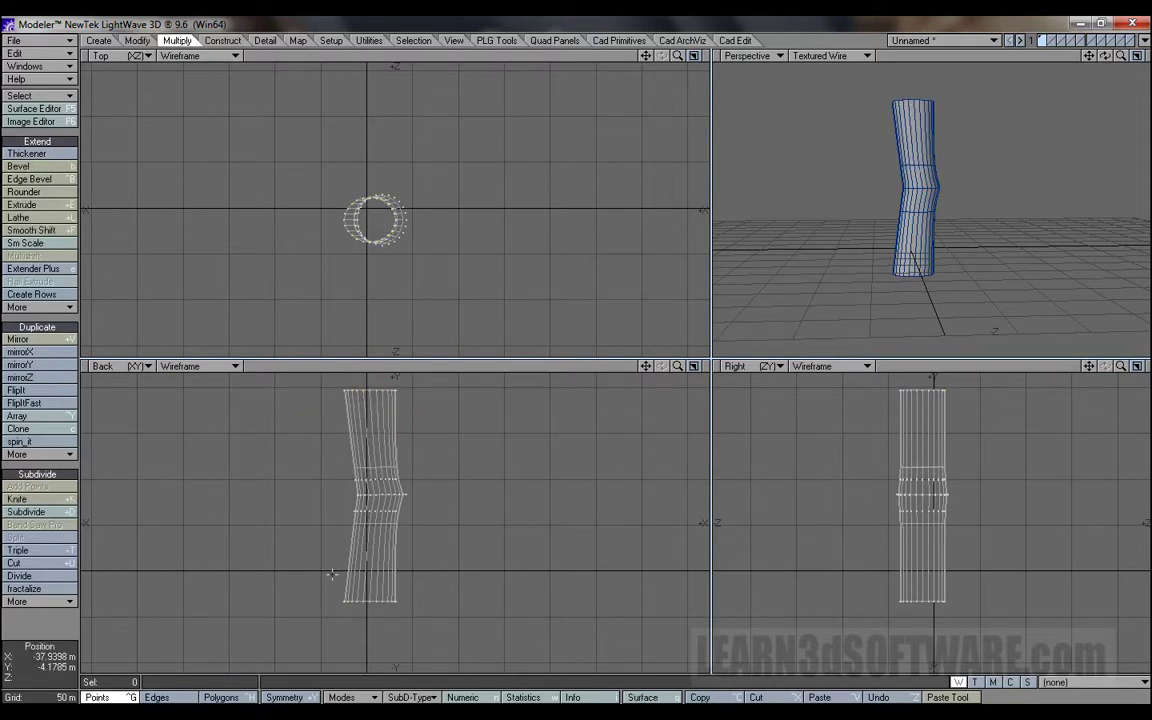
Select the tube's bottom ring of points, stretch it narrower in X to taper the lower end, and clear the selection.
mouse_move(440, 585)
right_down()
mouse_move(296, 607)
mouse_move(385, 607)
right_up()
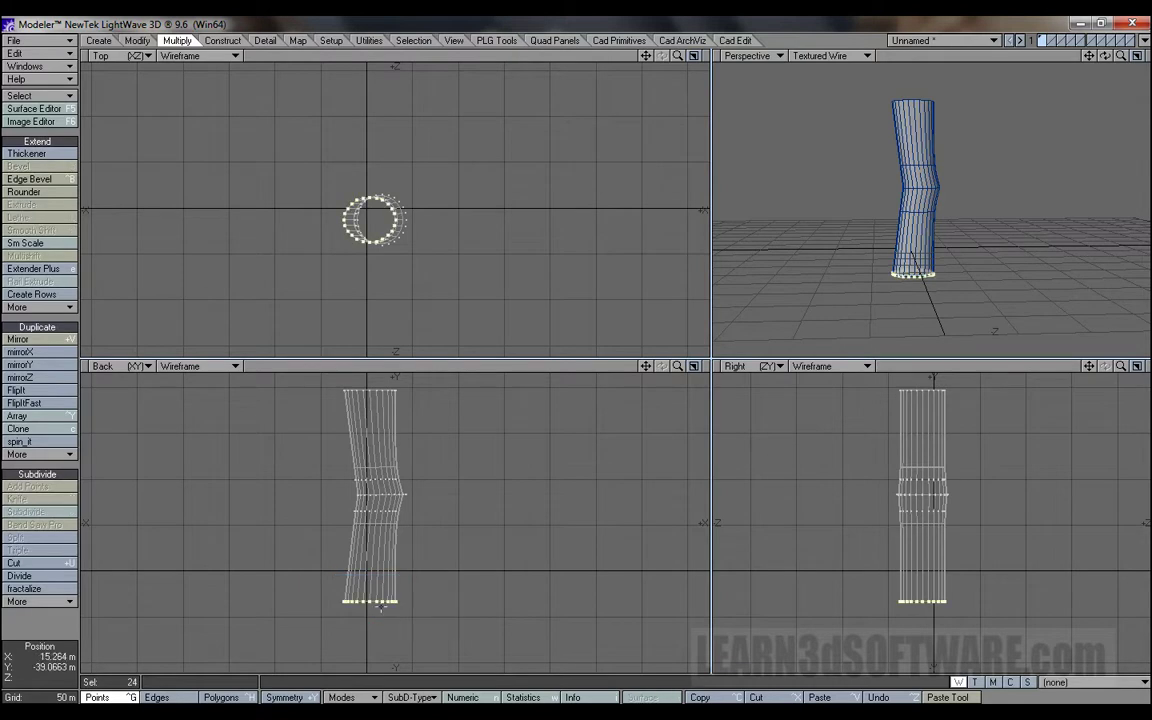
key(shift+h)
drag(382, 601, 330, 520)
key(space)
mouse_move(327, 584)
right_down()
mouse_move(314, 586)
mouse_move(322, 576)
right_up()
mouse_move(1104, 55)
mouse_down()
mouse_move(1080, 57)
mouse_move(1112, 57)
mouse_move(1082, 57)
mouse_move(1092, 57)
mouse_up()
Use the Knife tool to make a horizontal cut across the tube's lower section, between the bend and the bottom ring.
key(ctrl+h)
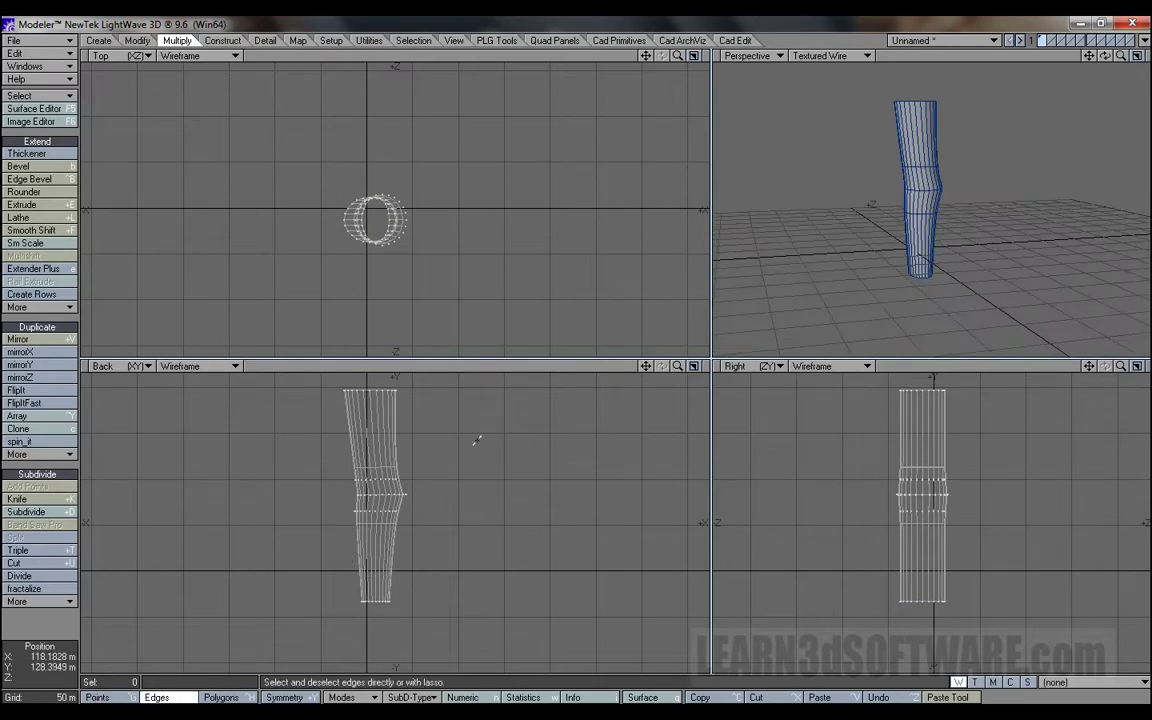
key(shift+k)
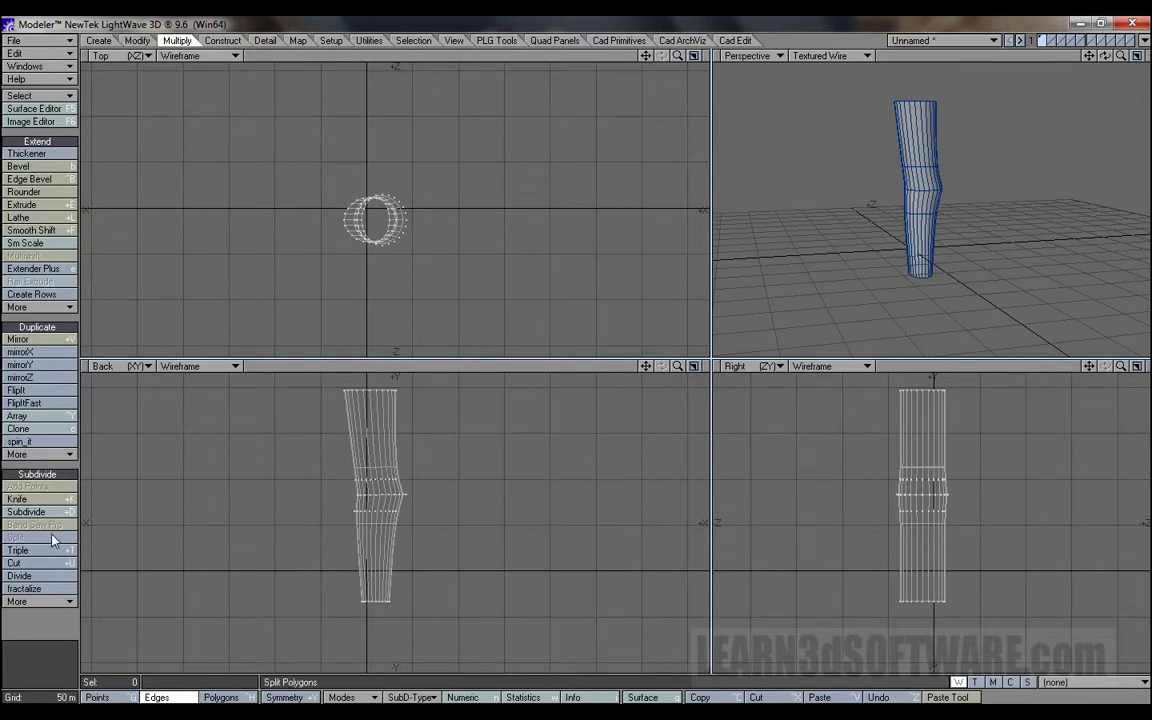
click(28, 499)
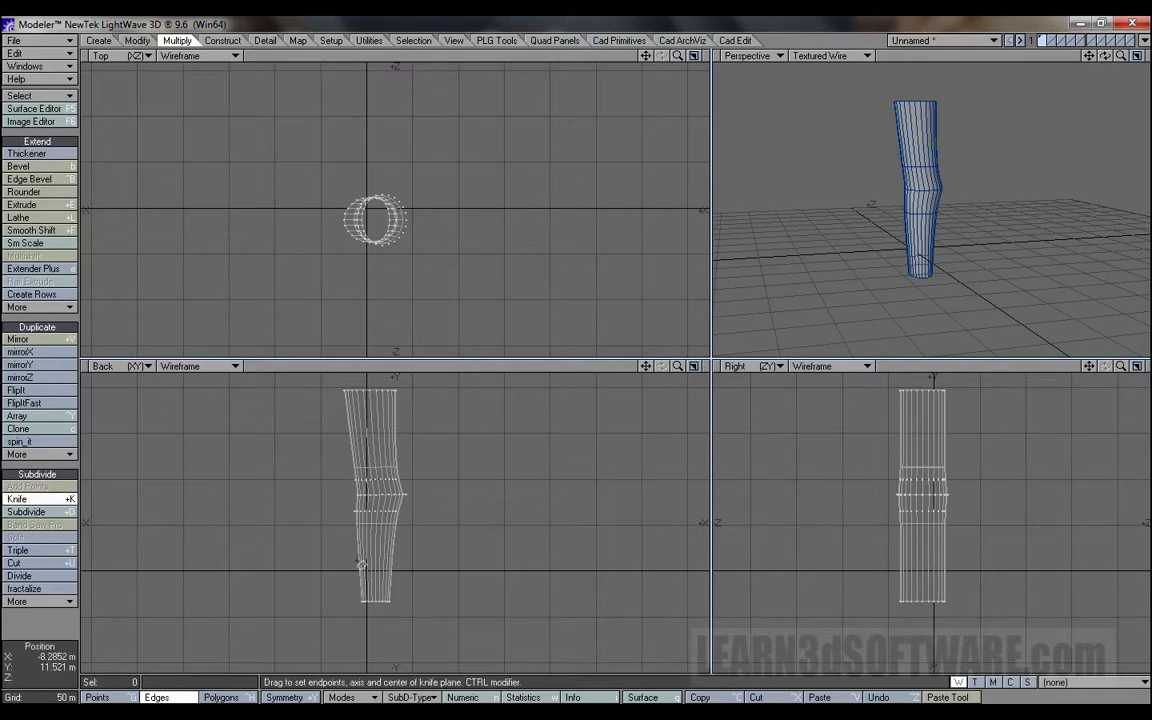
drag(337, 559, 407, 559)
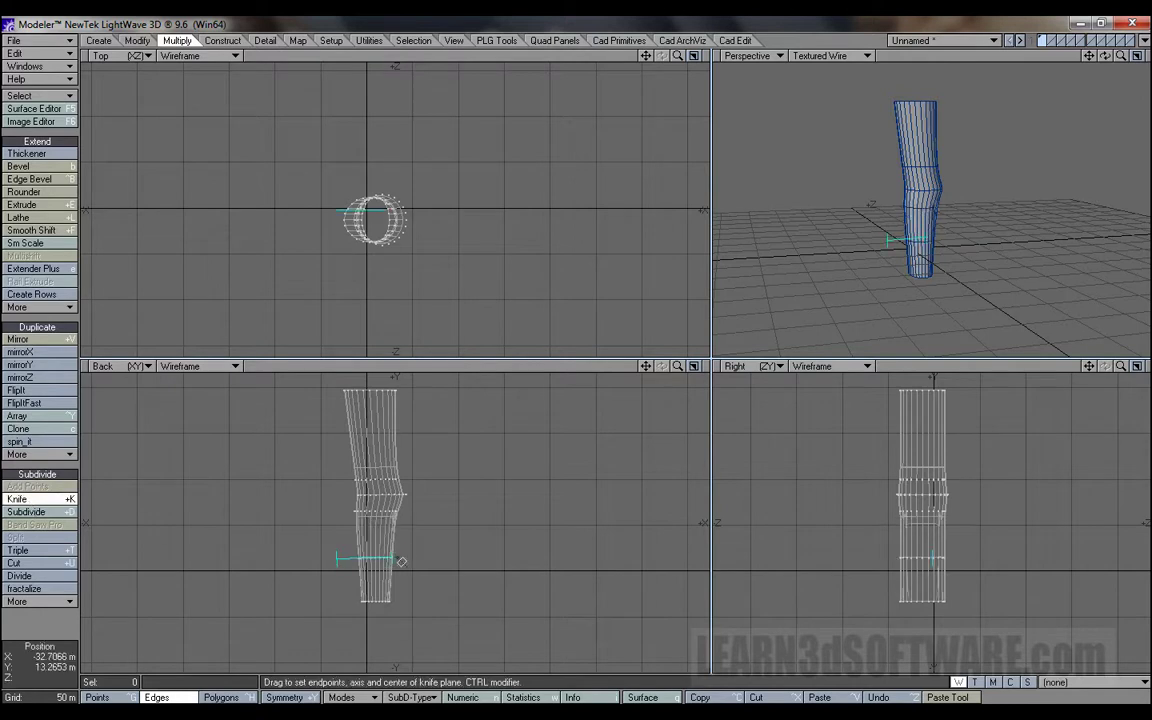
click(677, 366)
drag(646, 366, 678, 310)
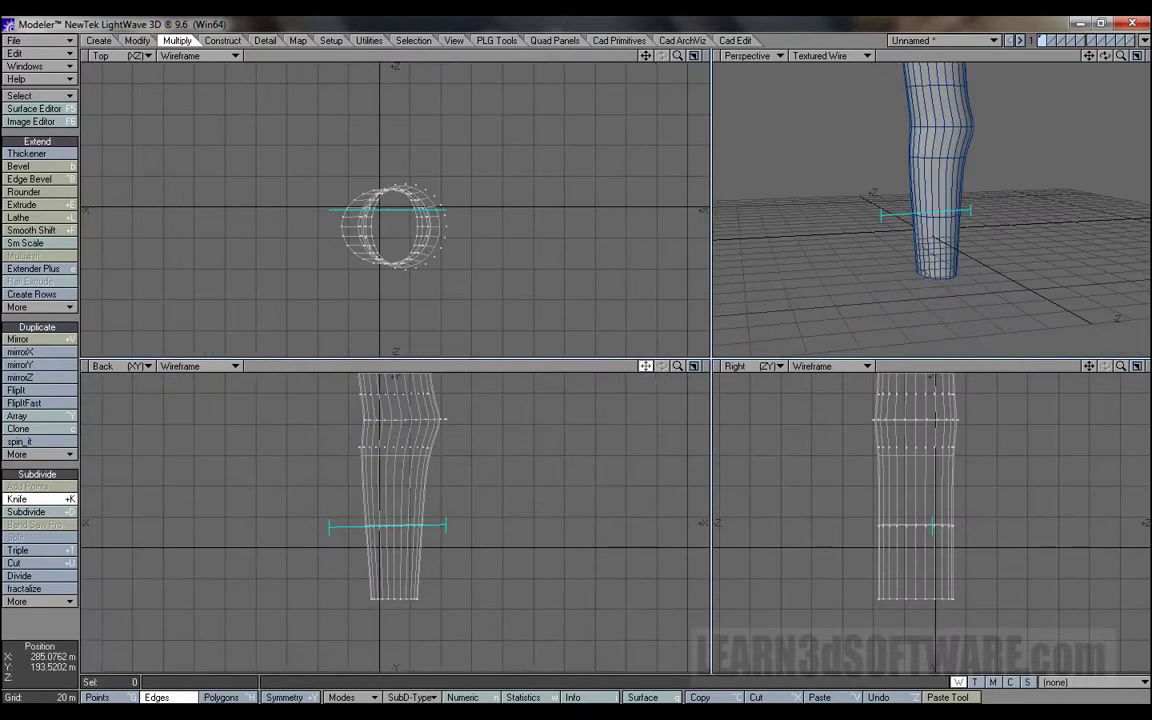
key(space)
Select the points of the new lower ring and stretch them outward on the negative X side, then clear the selection.
key(space)
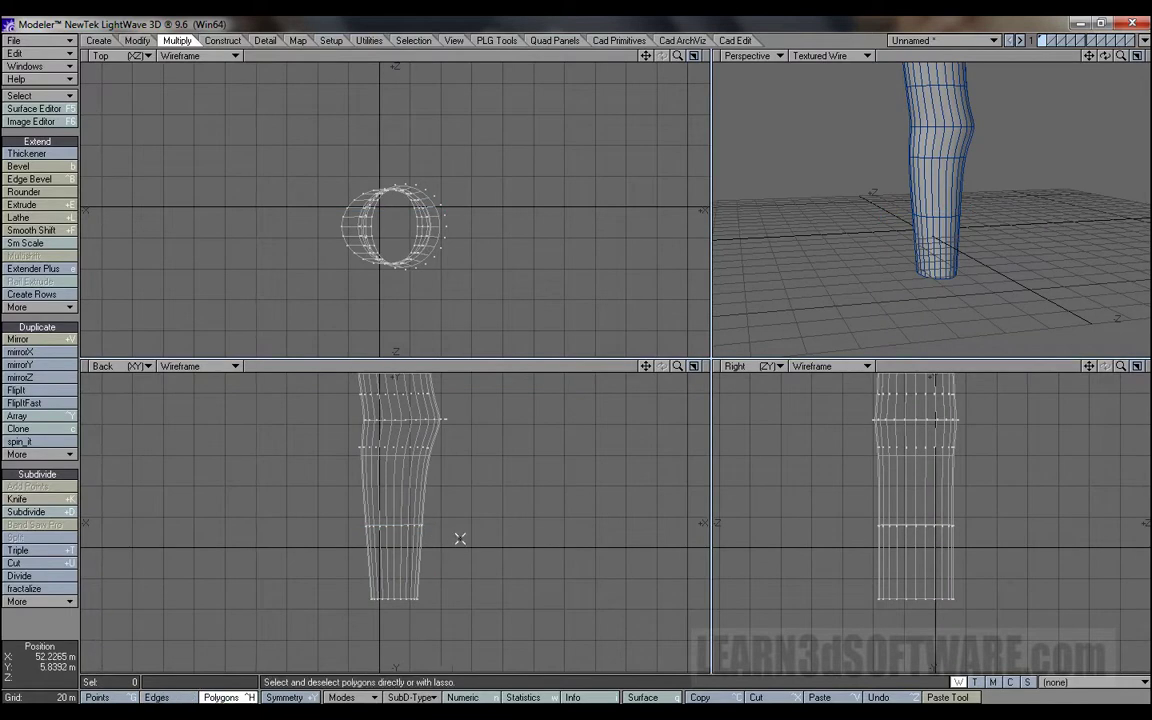
key(space)
mouse_move(458, 537)
right_down()
mouse_move(500, 555)
mouse_move(442, 545)
right_up()
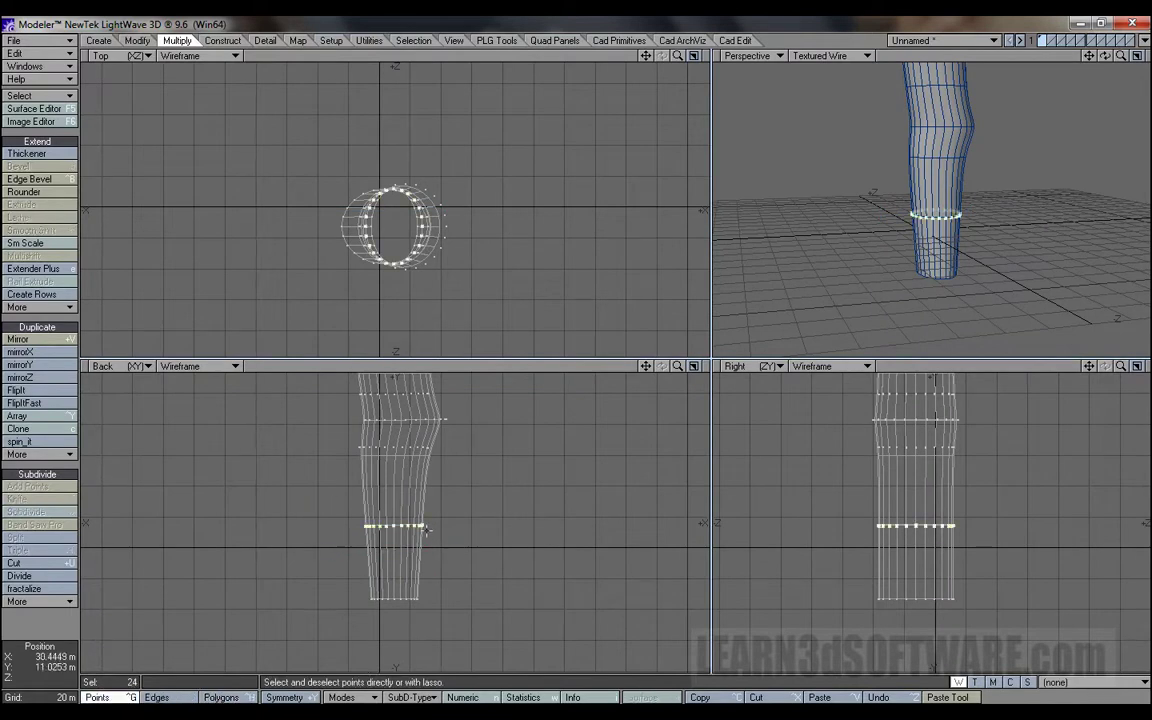
key(h)
drag(423, 524, 455, 529)
key(space)
mouse_move(463, 545)
right_down()
mouse_move(471, 533)
mouse_move(467, 543)
right_up()
Knife a horizontal cut across the tube's upper section, about midway between the top ring and the bend.
mouse_move(678, 366)
mouse_down()
mouse_move(590, 366)
mouse_move(686, 365)
mouse_up()
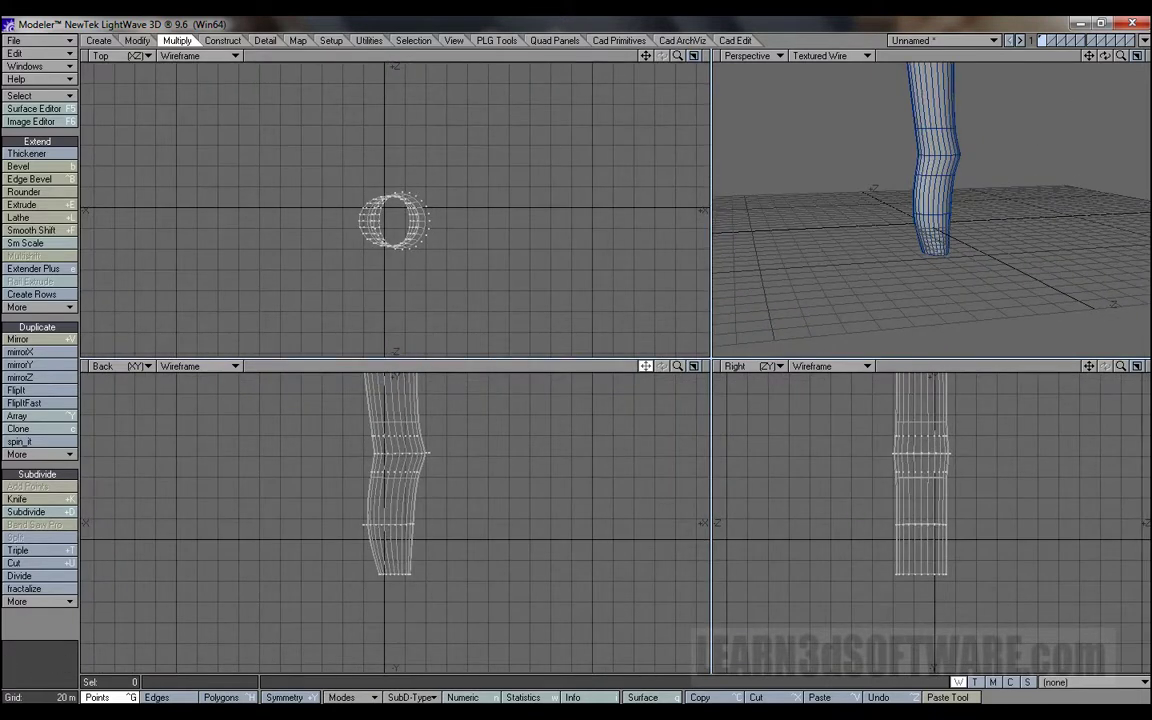
drag(646, 366, 643, 426)
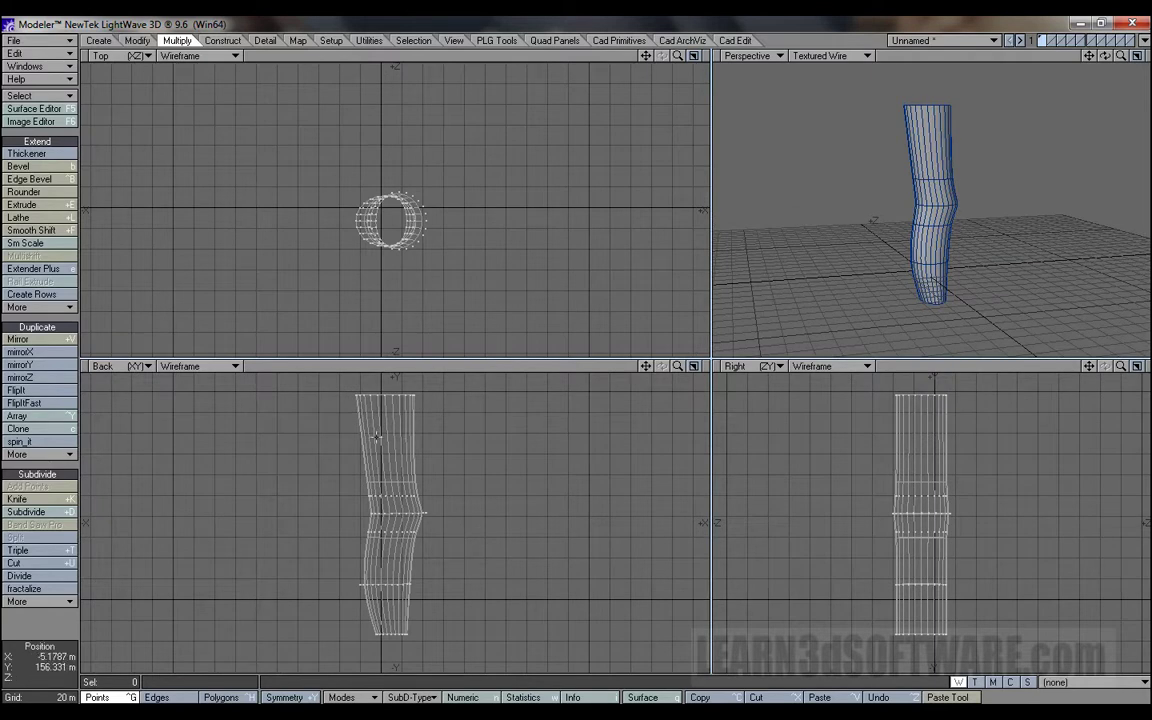
key(shift+k)
drag(335, 445, 449, 444)
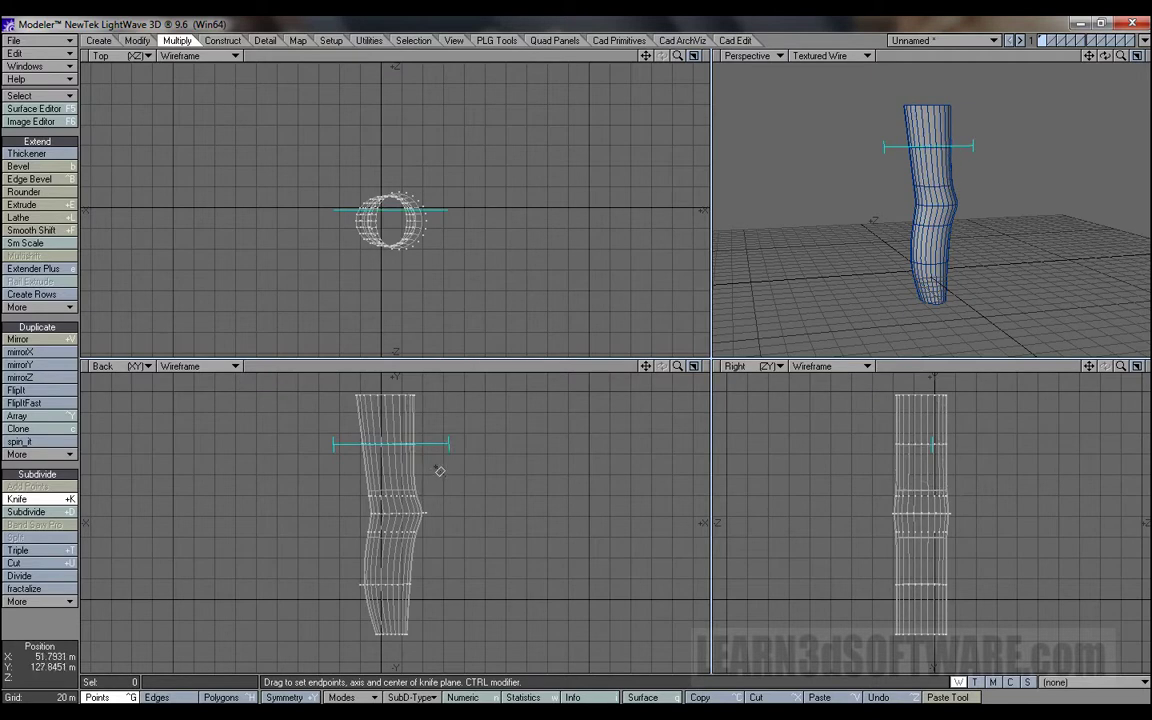
key(space)
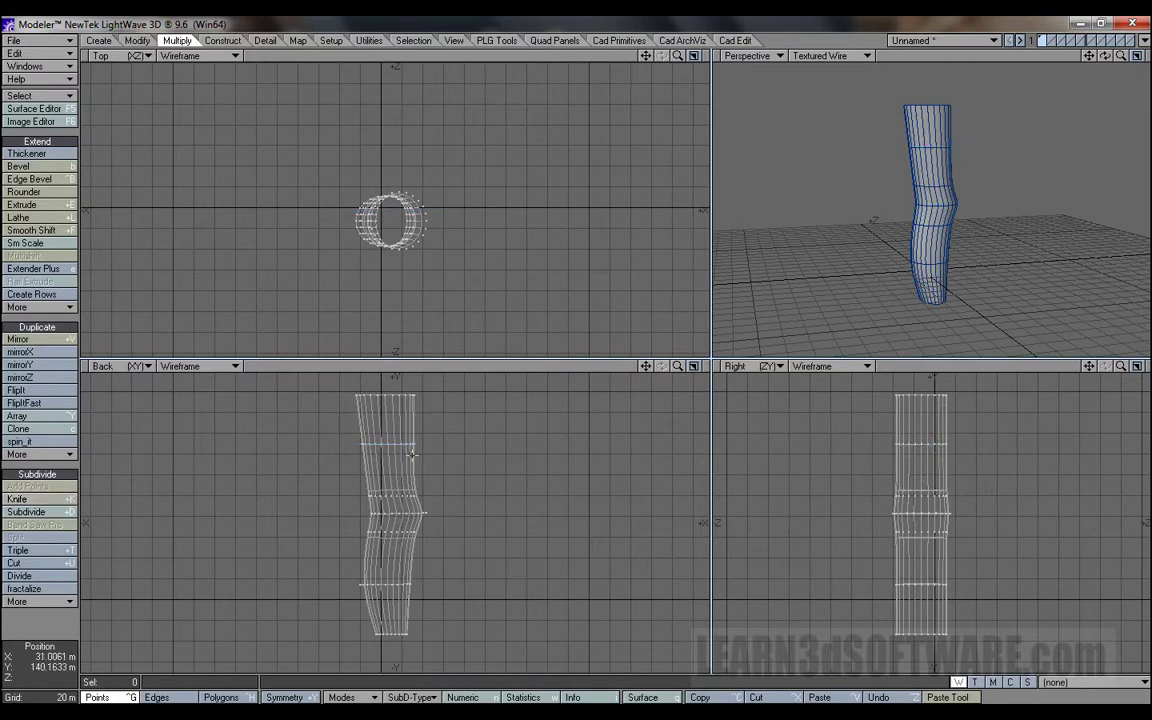
Select the new upper ring's points and stretch them outward on the positive X side, then clear the selection.
mouse_move(425, 455)
right_down()
mouse_move(412, 412)
mouse_move(439, 467)
right_up()
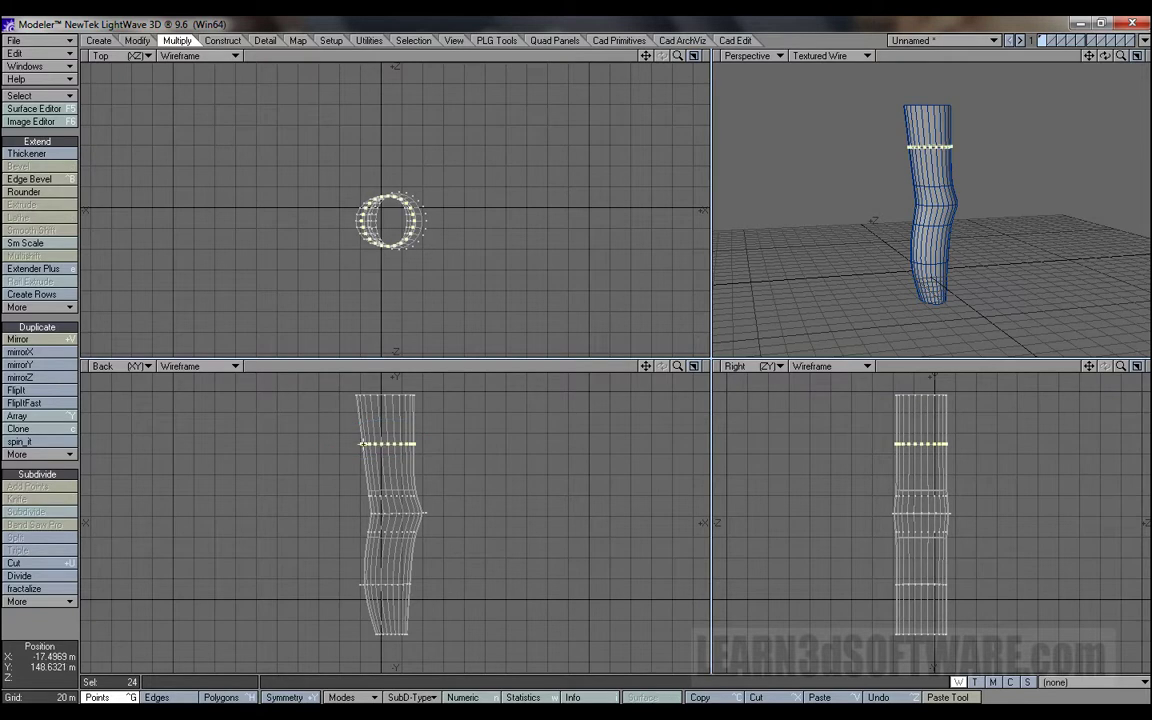
key(h)
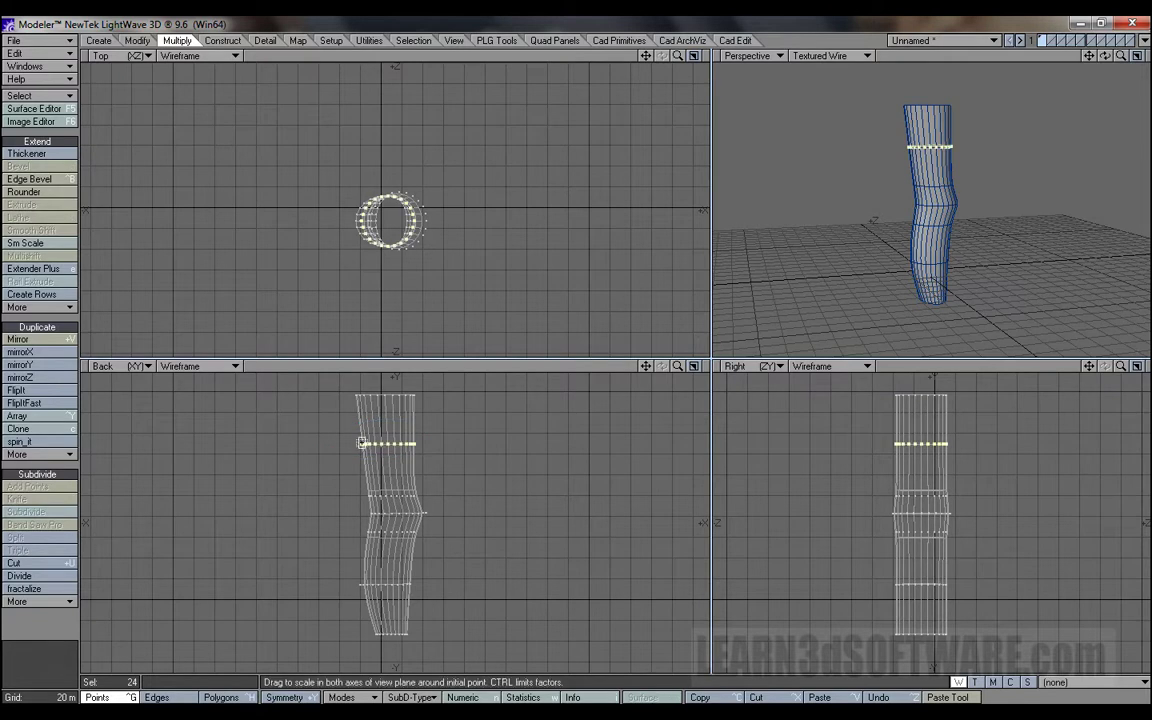
drag(361, 443, 372, 392)
key(space)
mouse_move(458, 465)
right_down()
mouse_move(303, 435)
mouse_move(480, 439)
right_up()
mouse_move(1104, 55)
mouse_down()
mouse_move(1064, 63)
mouse_move(1100, 73)
mouse_up()
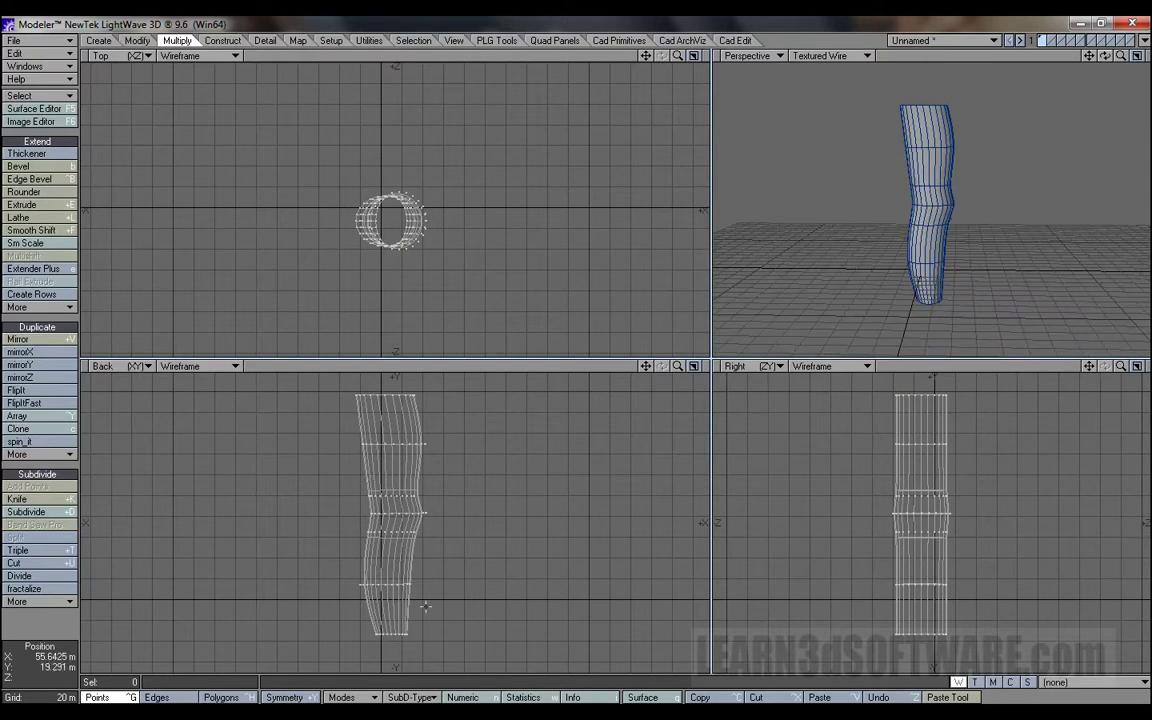
Select the bottom ring's points and stretch them narrower in X toward the positive X side, then clear the selection.
mouse_move(677, 366)
mouse_down()
mouse_move(677, 378)
mouse_move(661, 376)
mouse_move(668, 359)
mouse_up()
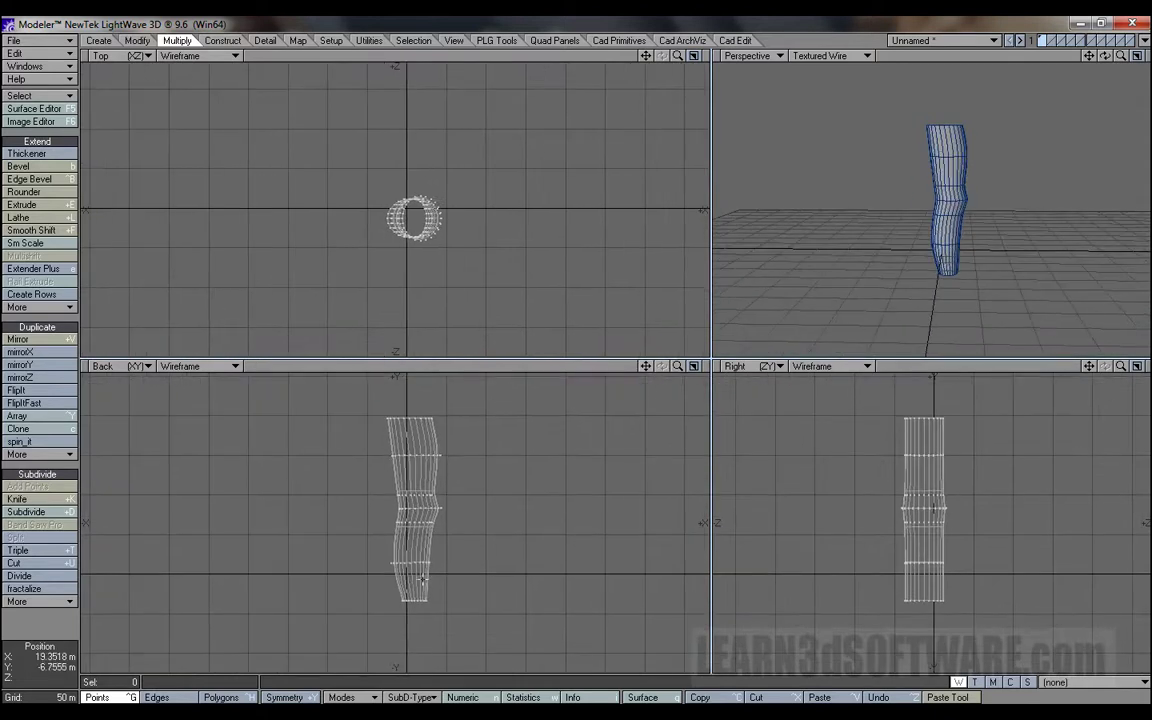
right_drag(432, 582, 405, 588)
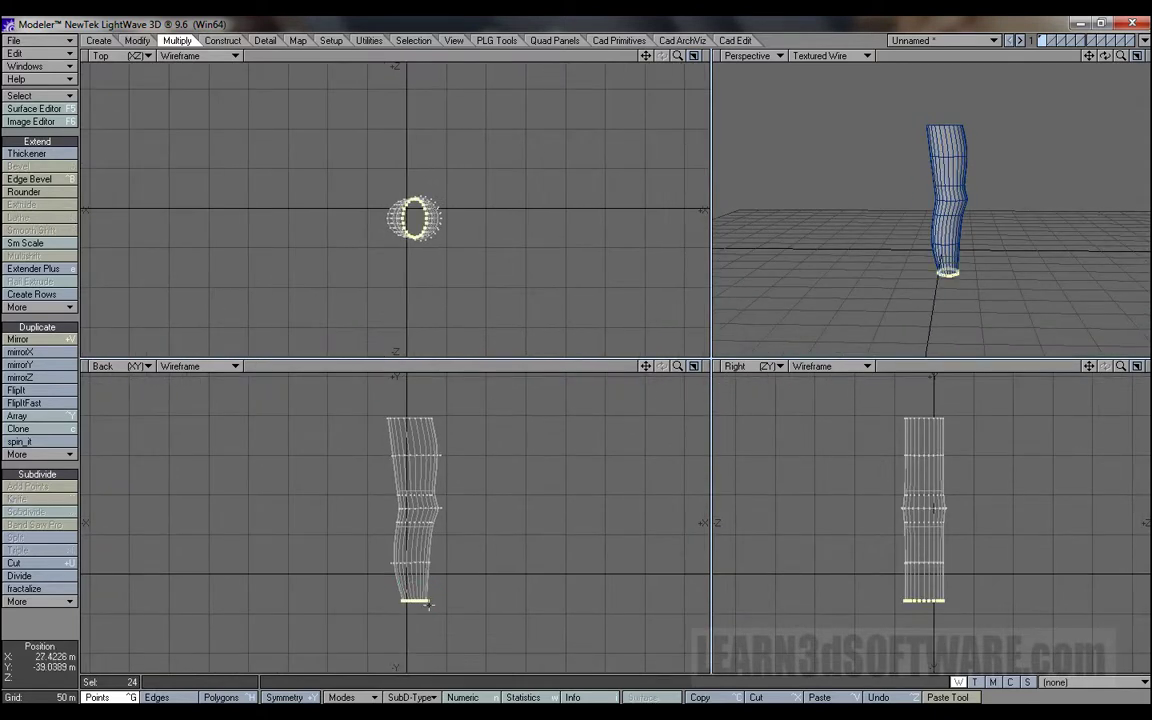
key(h)
drag(430, 602, 411, 606)
drag(366, 532, 367, 532)
key(space)
right_drag(415, 635, 382, 611)
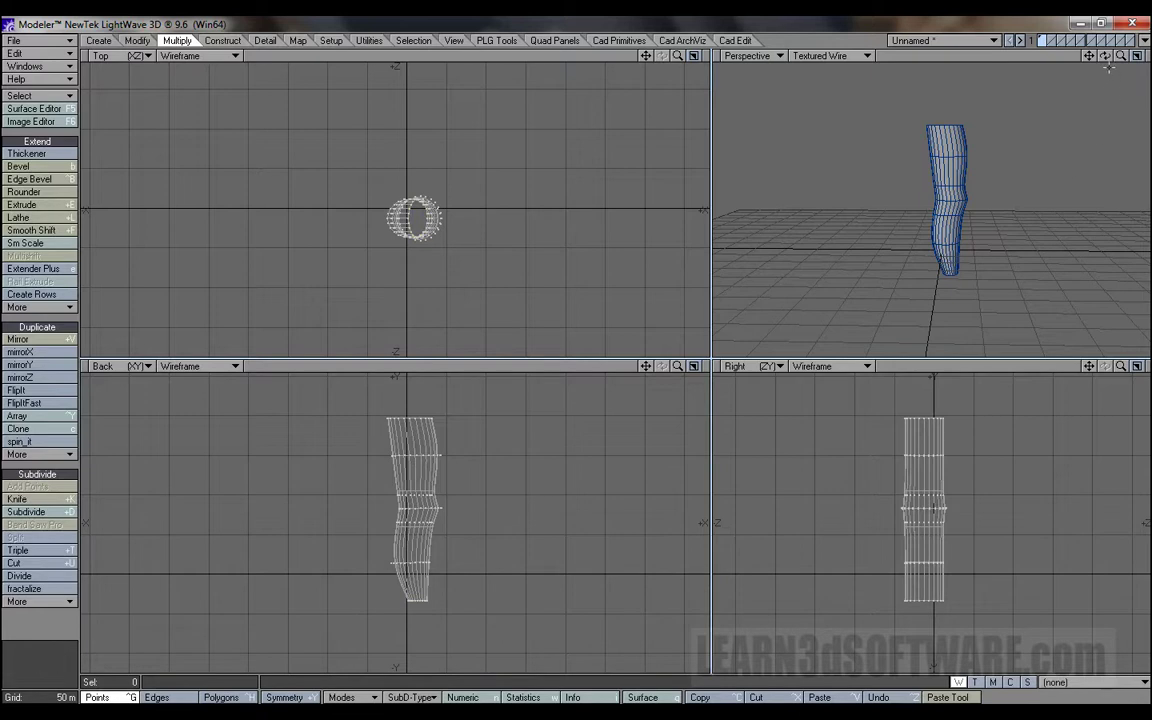
Set the Perspective viewport's shading to Texture and fit the model in all views.
drag(1105, 57, 918, 63)
click(863, 56)
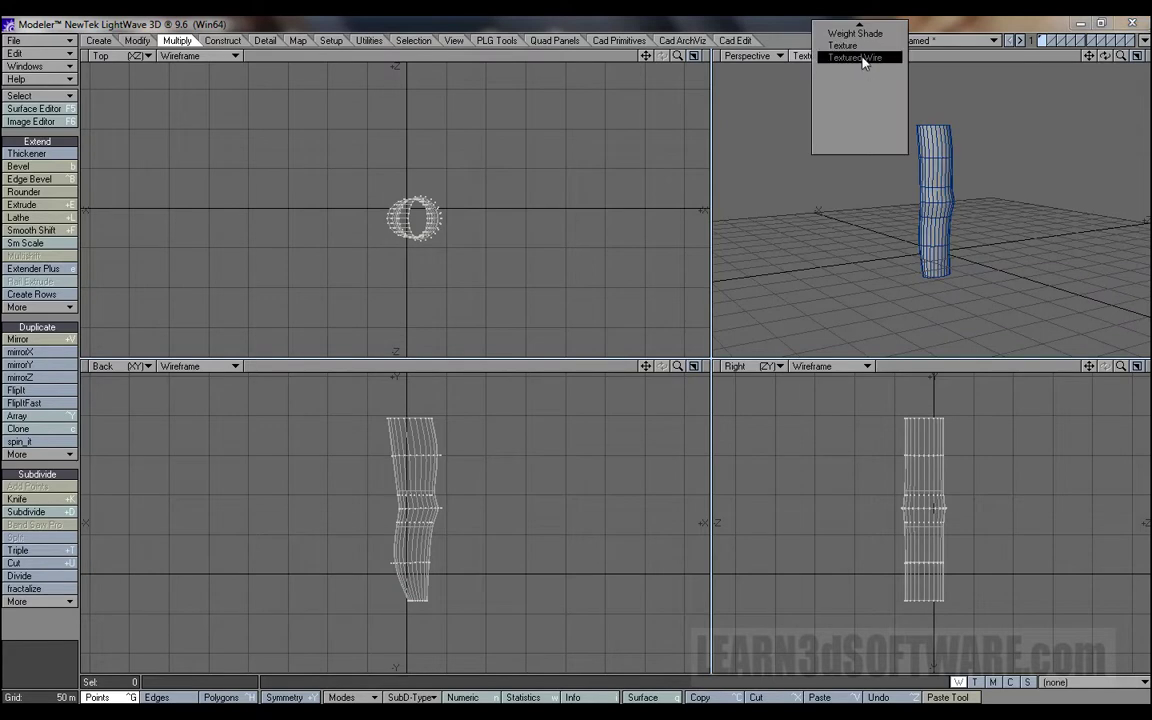
click(845, 45)
key(a)
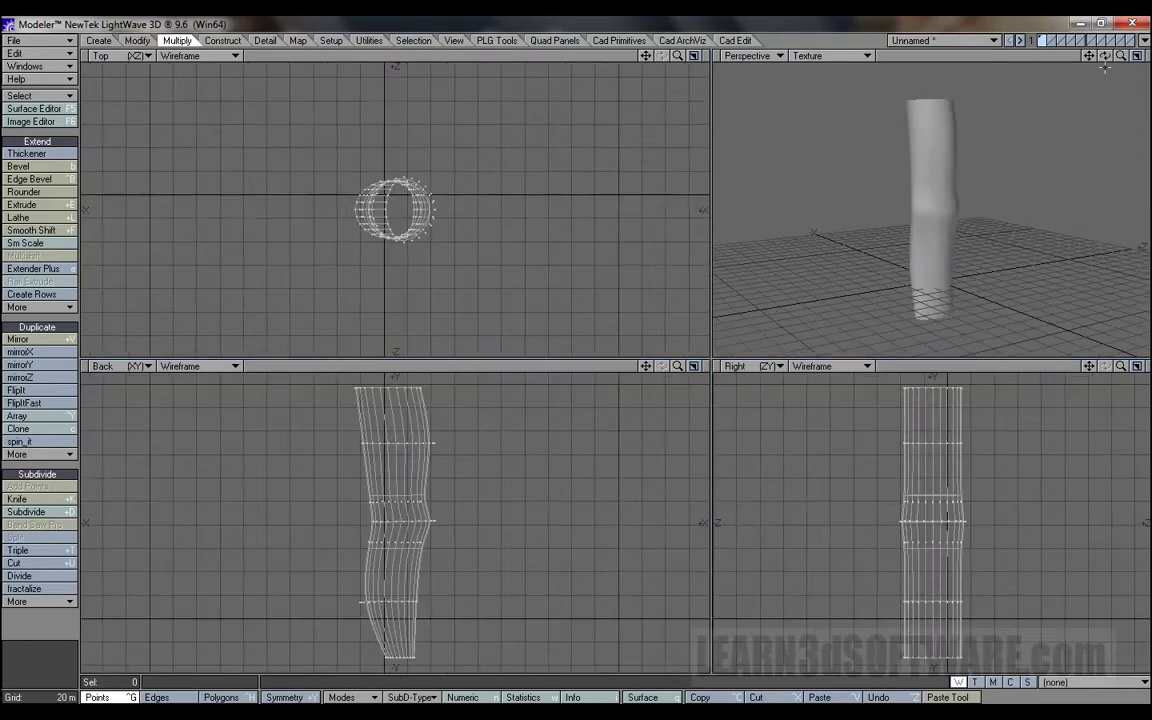
mouse_move(1108, 57)
mouse_down()
mouse_move(1140, 59)
mouse_move(1107, 57)
mouse_up()
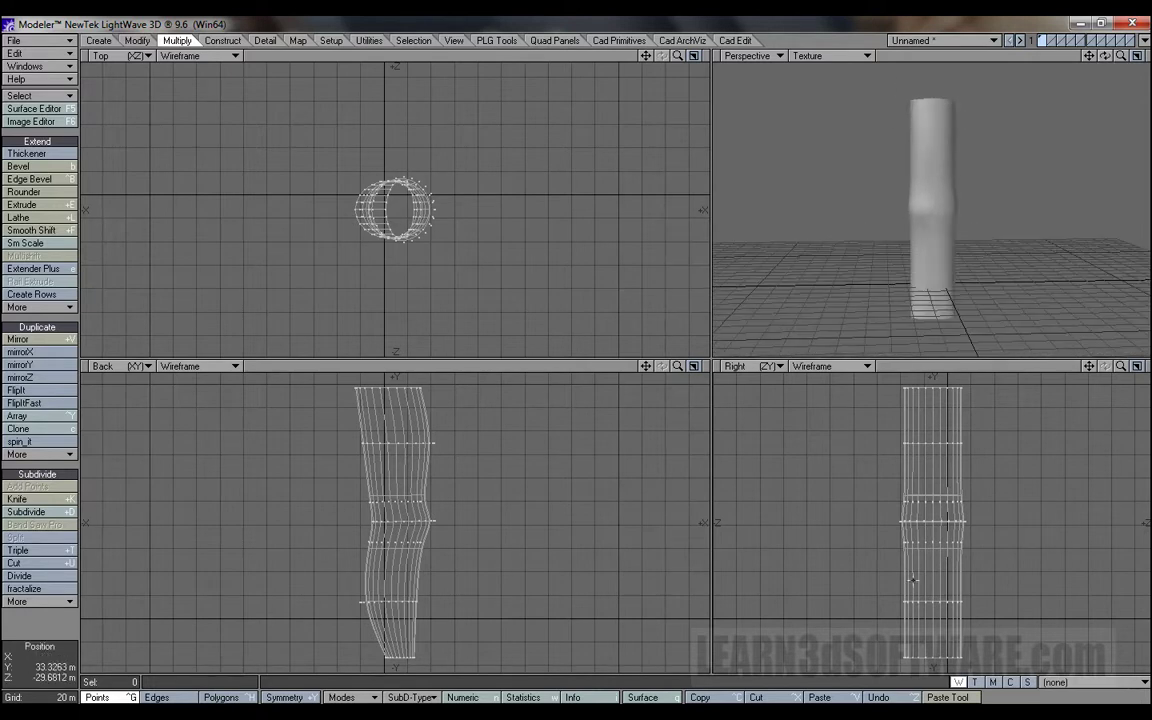
Select the bottom ring's points, stretch them narrower in Z only, and clear the selection.
right_drag(866, 676, 946, 648)
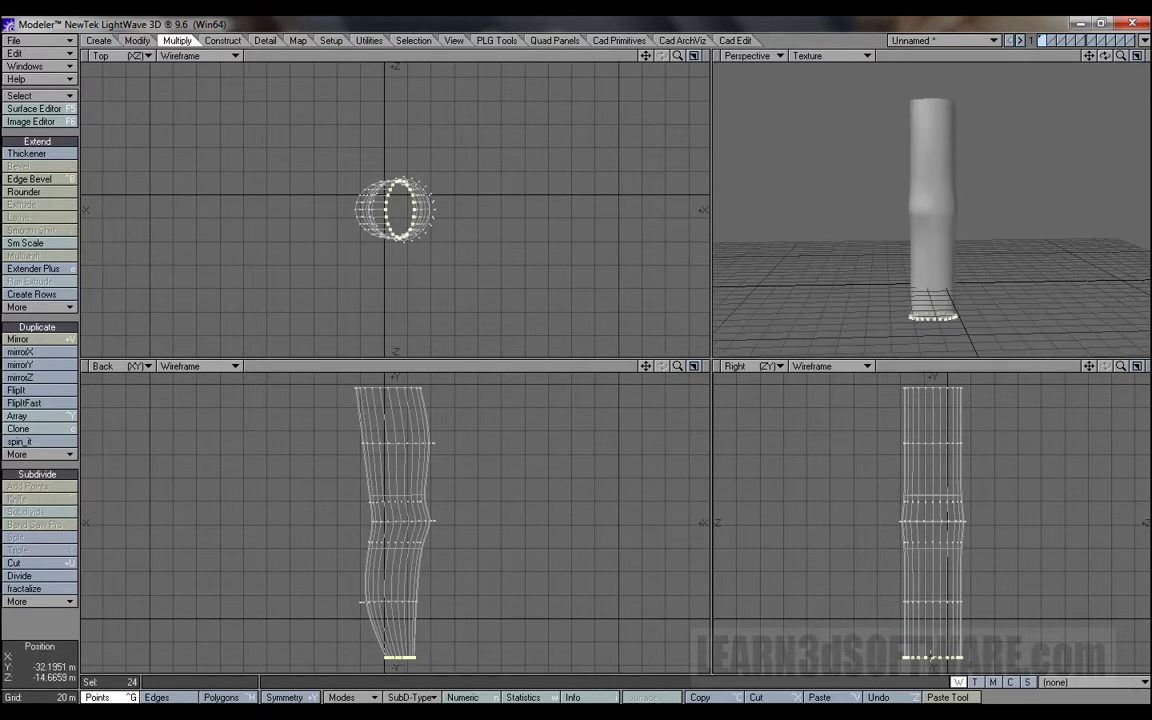
key(h)
ctrl+drag(932, 663, 917, 663)
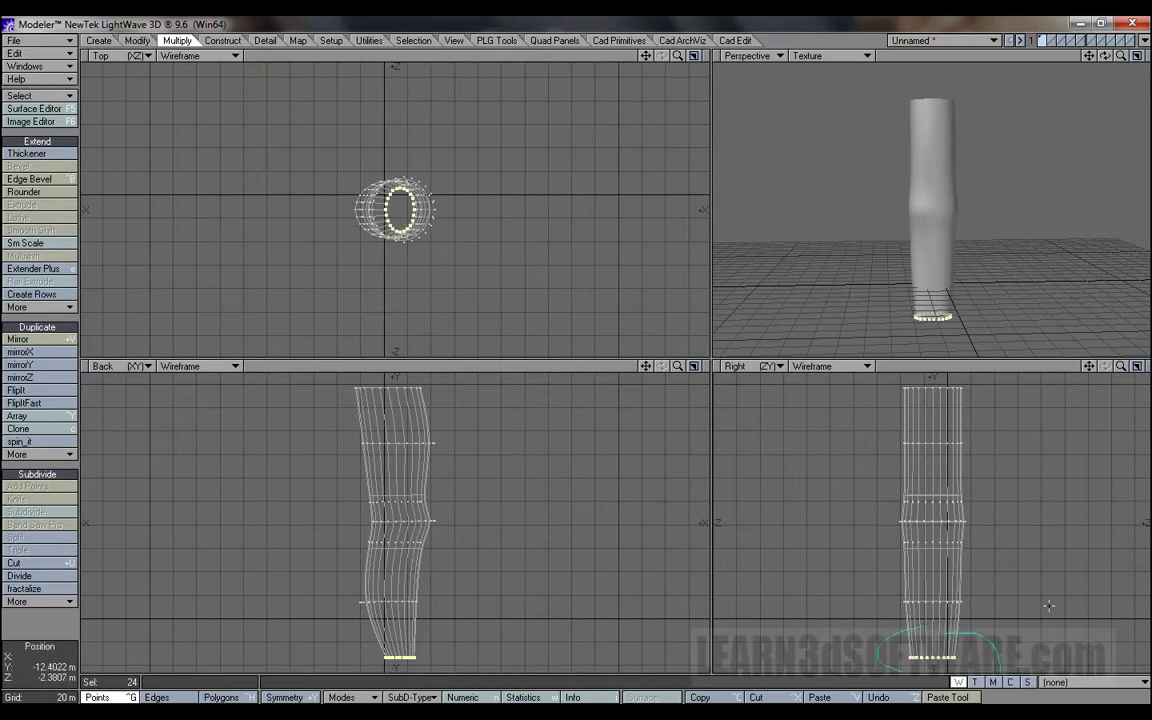
right_drag(990, 641, 1032, 606)
mouse_move(1105, 56)
mouse_down()
mouse_move(1125, 58)
mouse_move(1106, 63)
mouse_up()
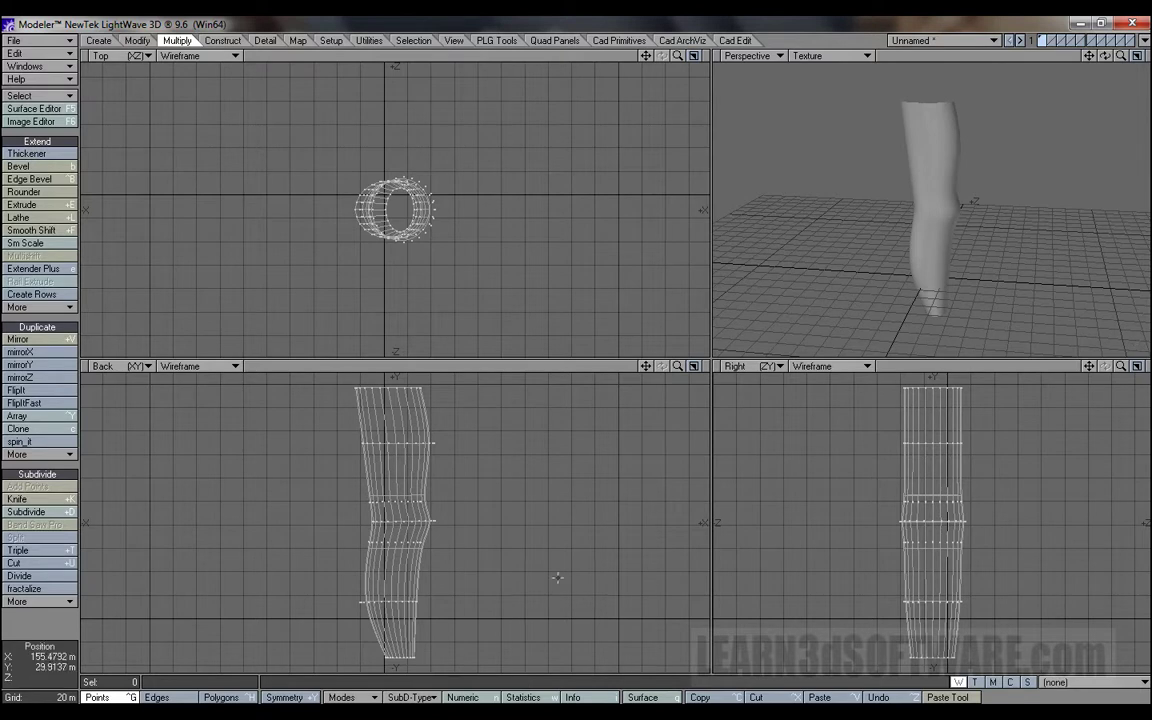
Enlarge the Back viewport, toggle subpatches off and on to compare the polygon cage with the smoothed limb, and restore the viewport layout.
drag(678, 367, 733, 170)
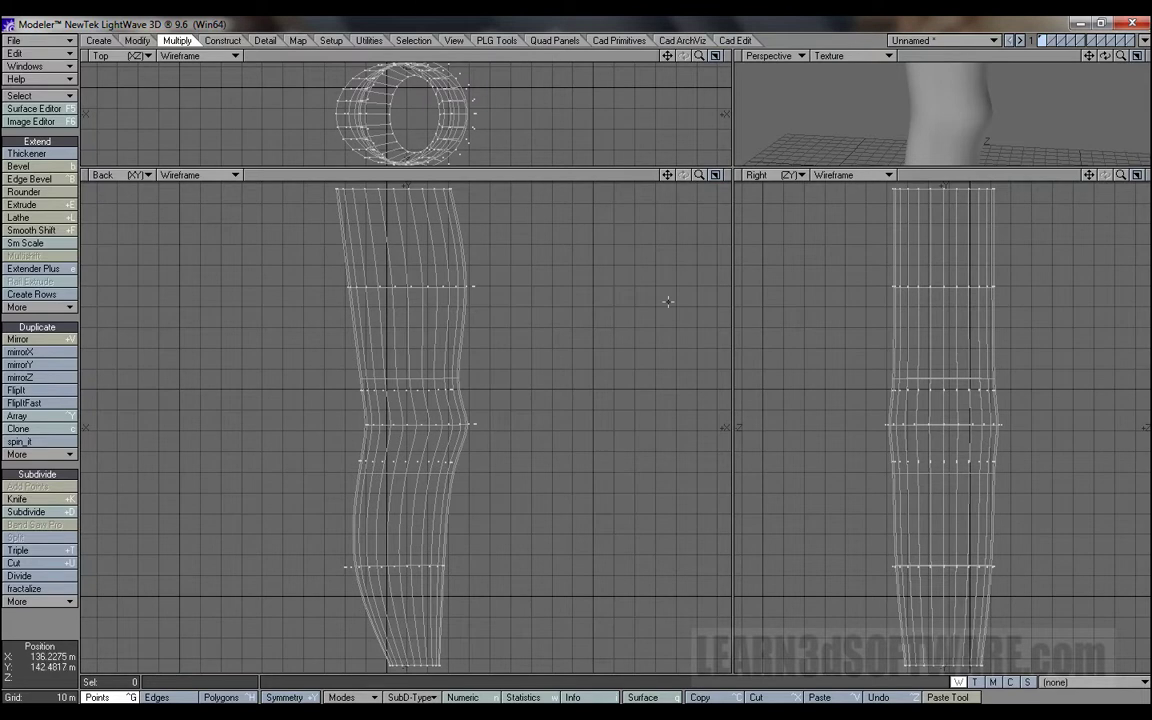
key(Tab)
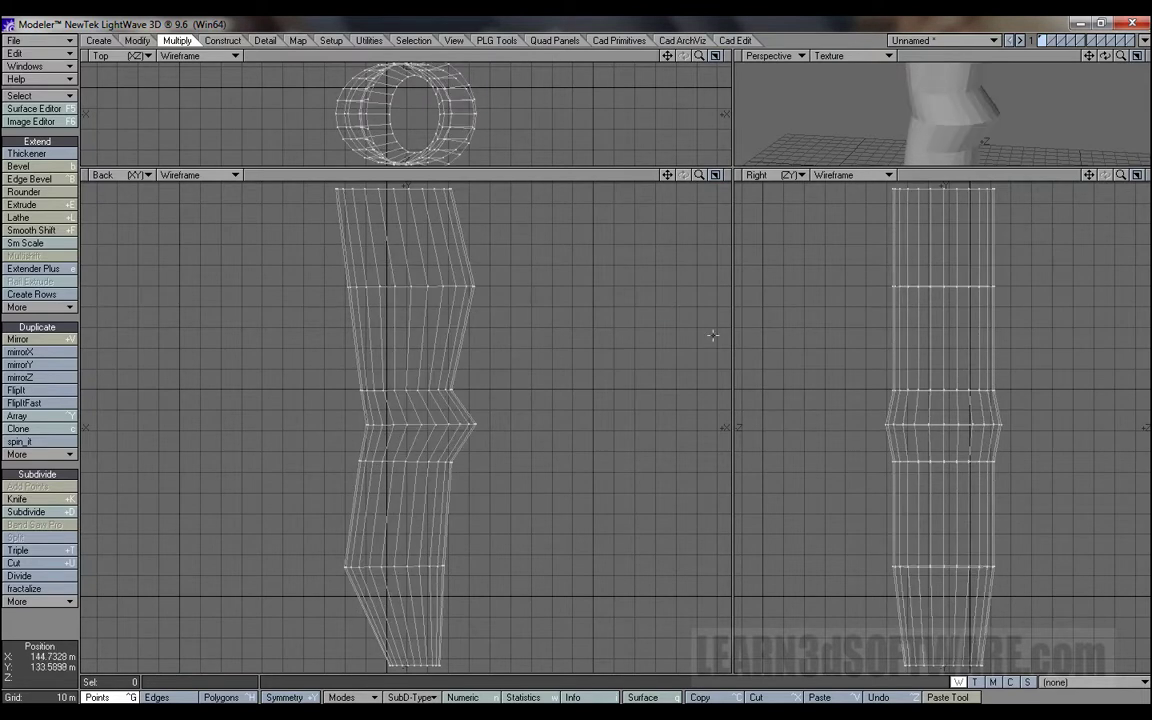
key(a)
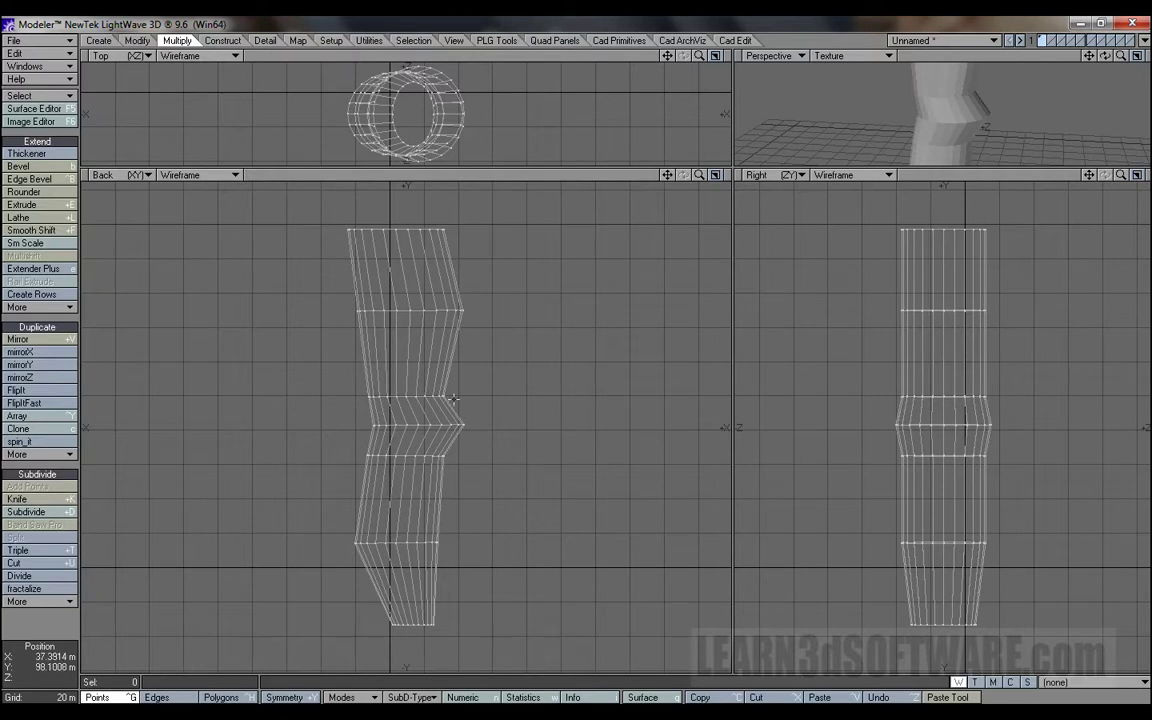
key(Tab)
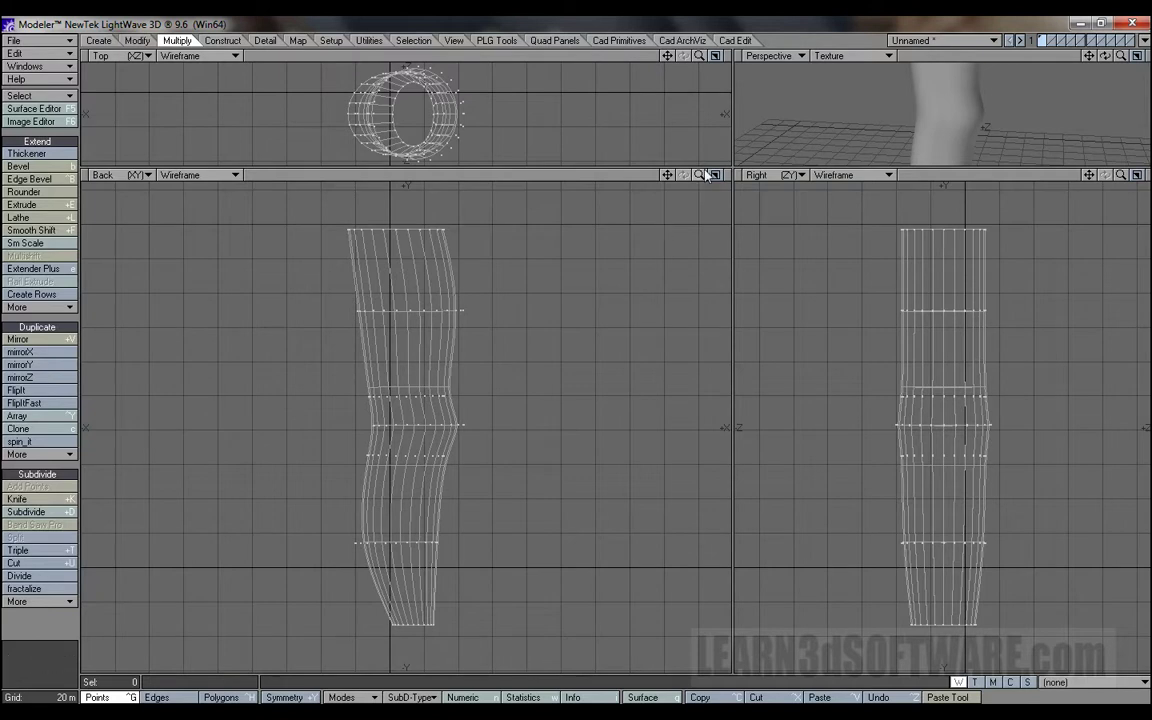
drag(701, 175, 660, 176)
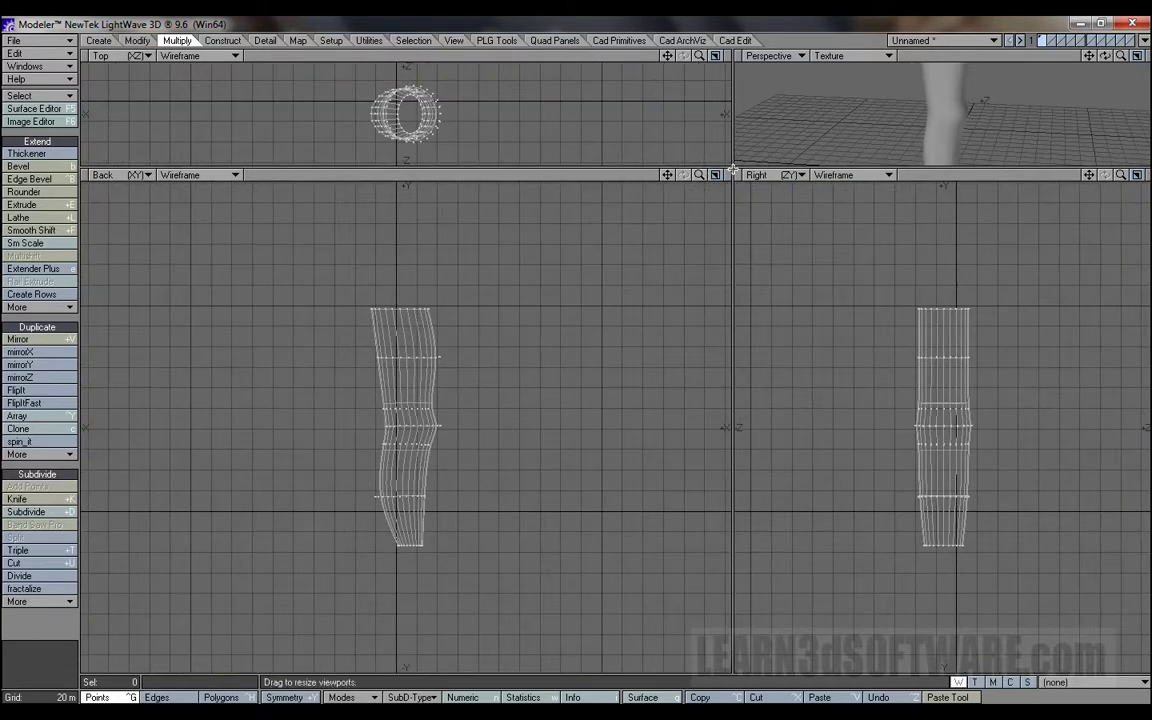
drag(733, 170, 692, 365)
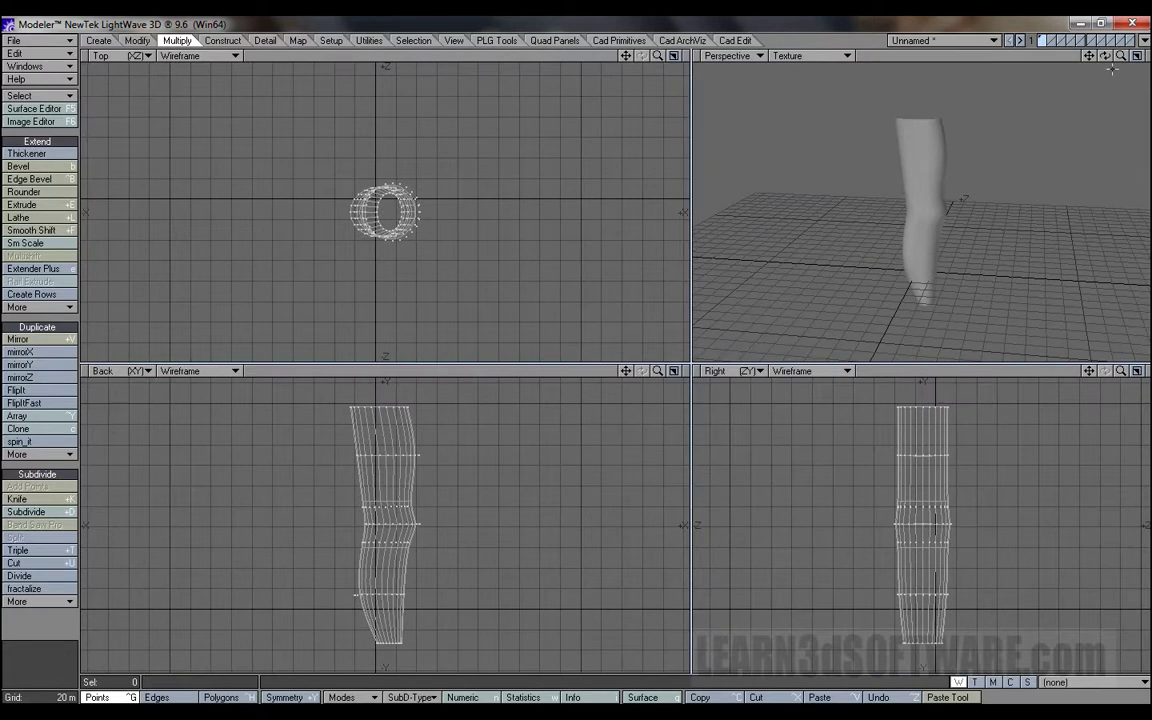
Switch from the limb's layer to the empty second layer.
drag(1105, 56, 1065, 42)
drag(1072, 88, 828, 303)
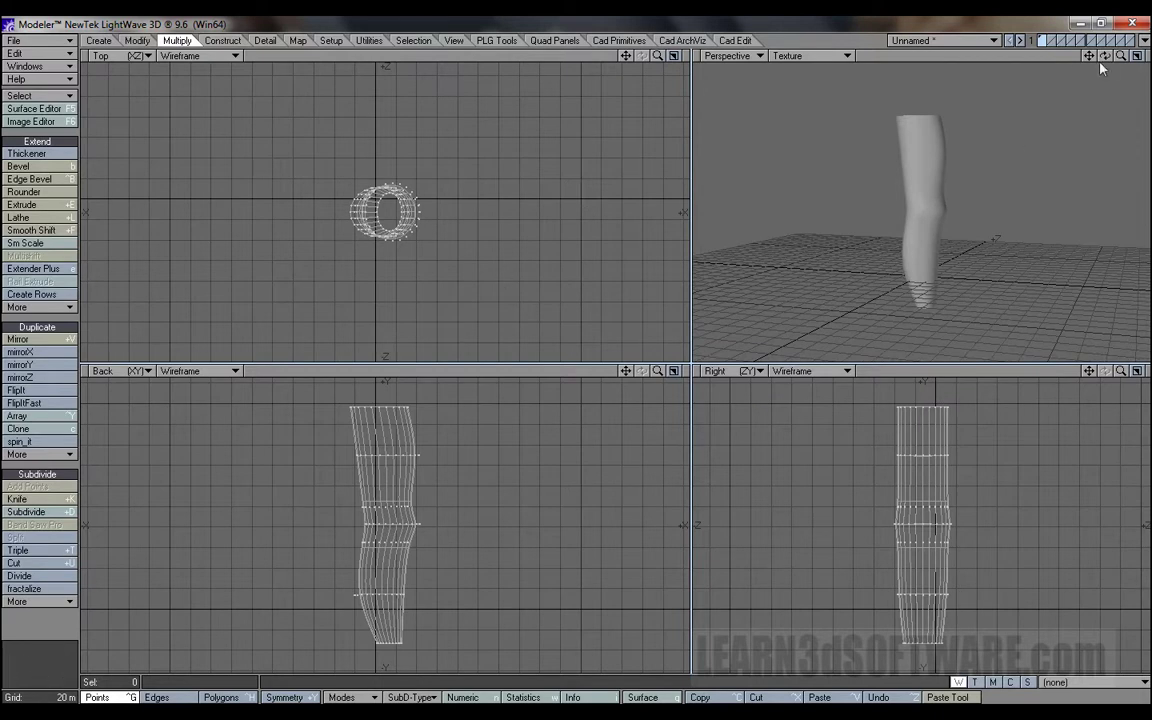
mouse_move(1104, 56)
mouse_down()
mouse_move(1140, 60)
mouse_move(1085, 62)
mouse_up()
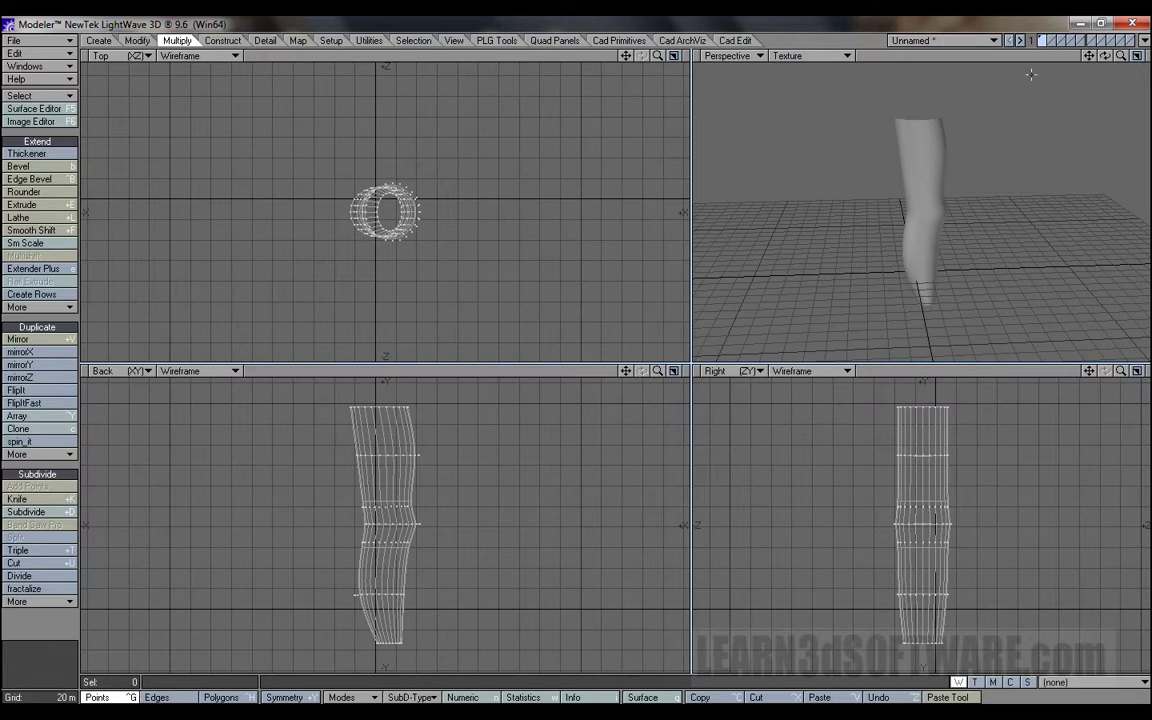
click(1055, 40)
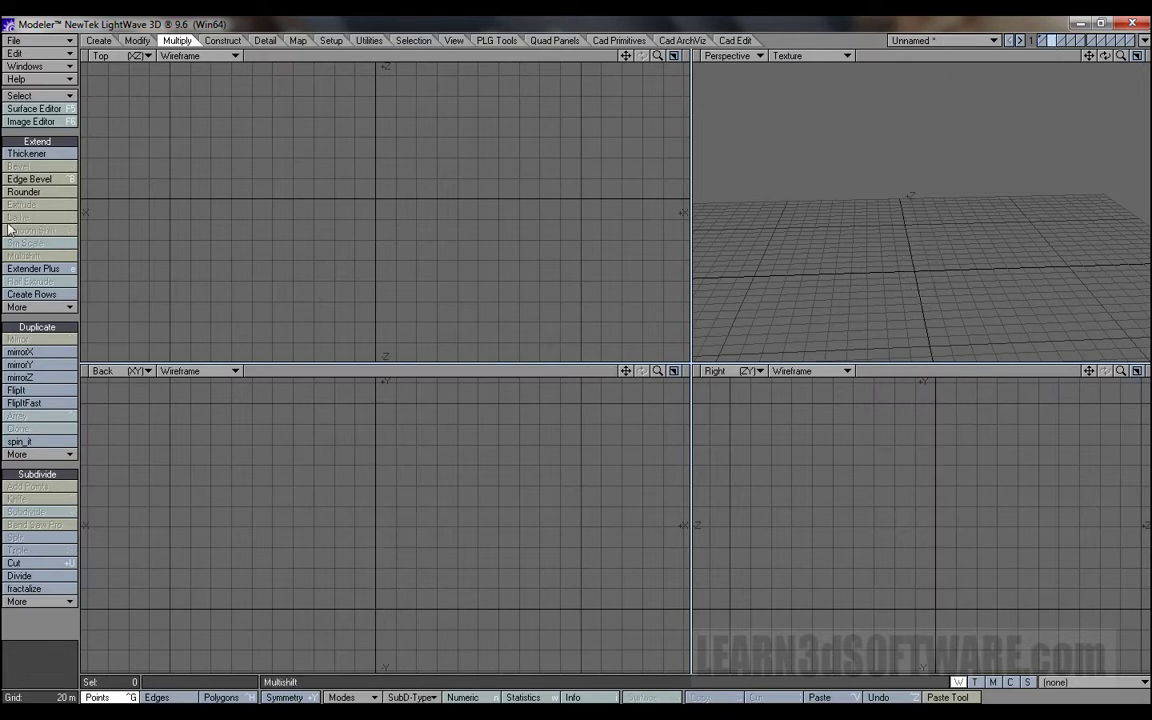
Create a tall vertical cylinder with the Disc tool, outlining its circle in the Top view and its height in the Back view.
click(106, 41)
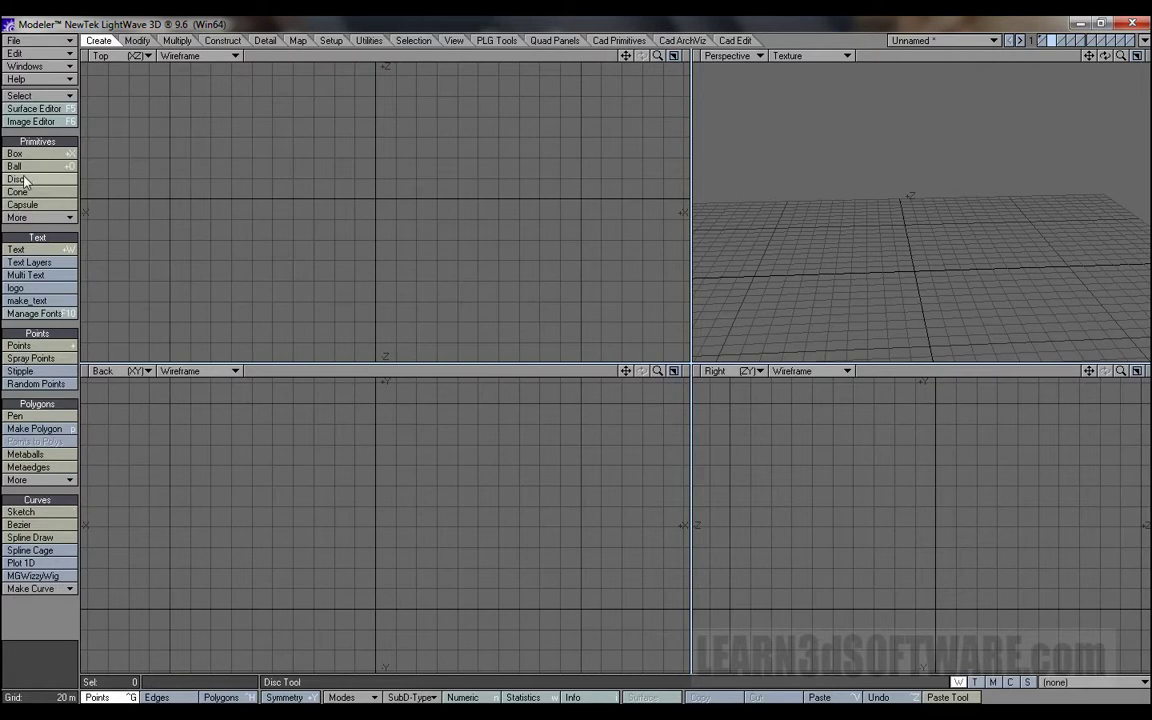
click(35, 179)
drag(310, 148, 405, 240)
drag(372, 396, 370, 609)
key(space)
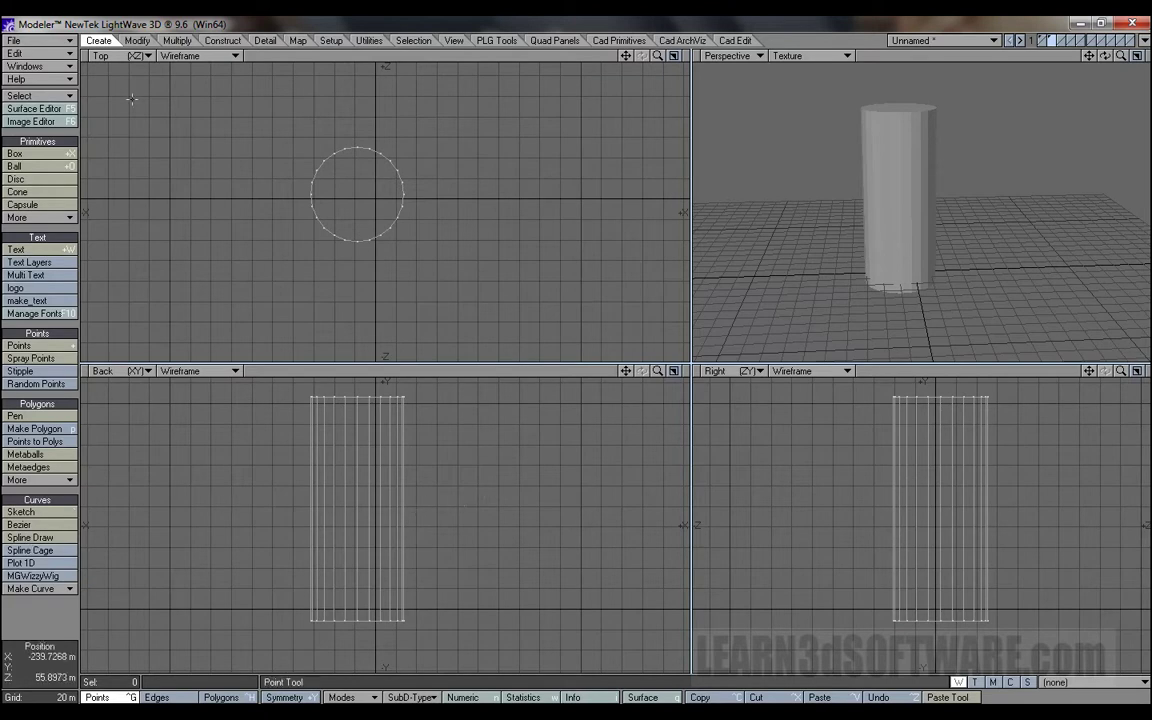
Make a horizontal Knife cut across the cylinder slightly above mid-height in the Back view.
click(177, 40)
click(18, 499)
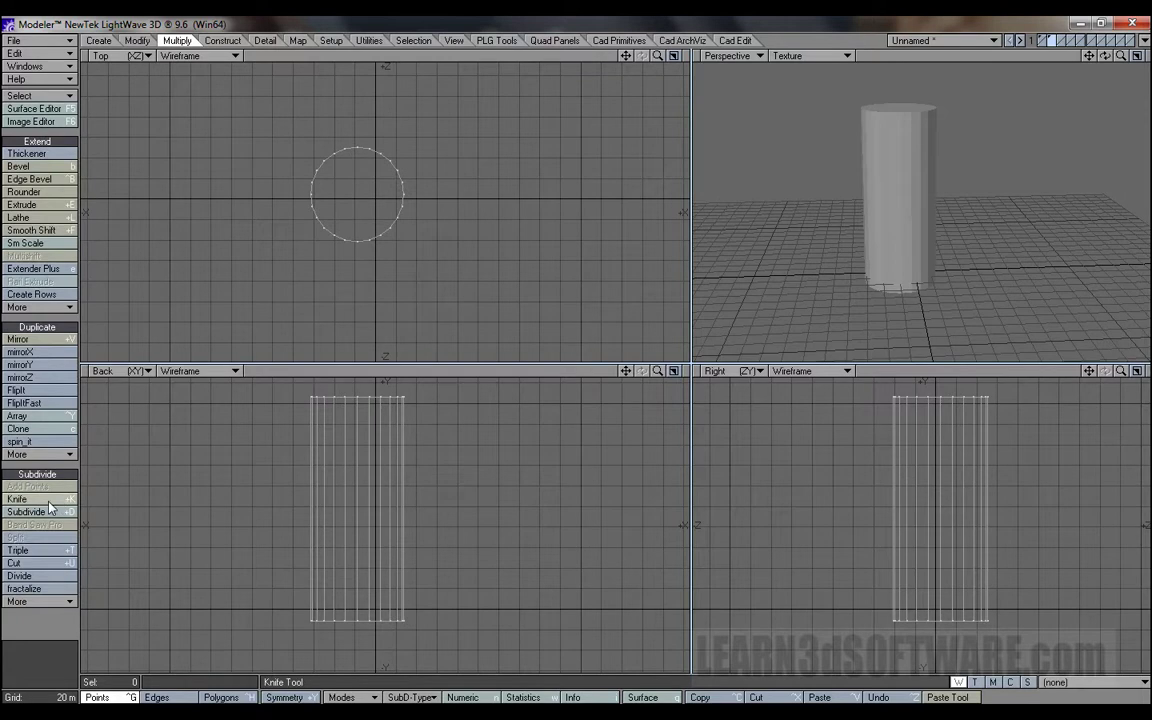
drag(277, 504, 436, 505)
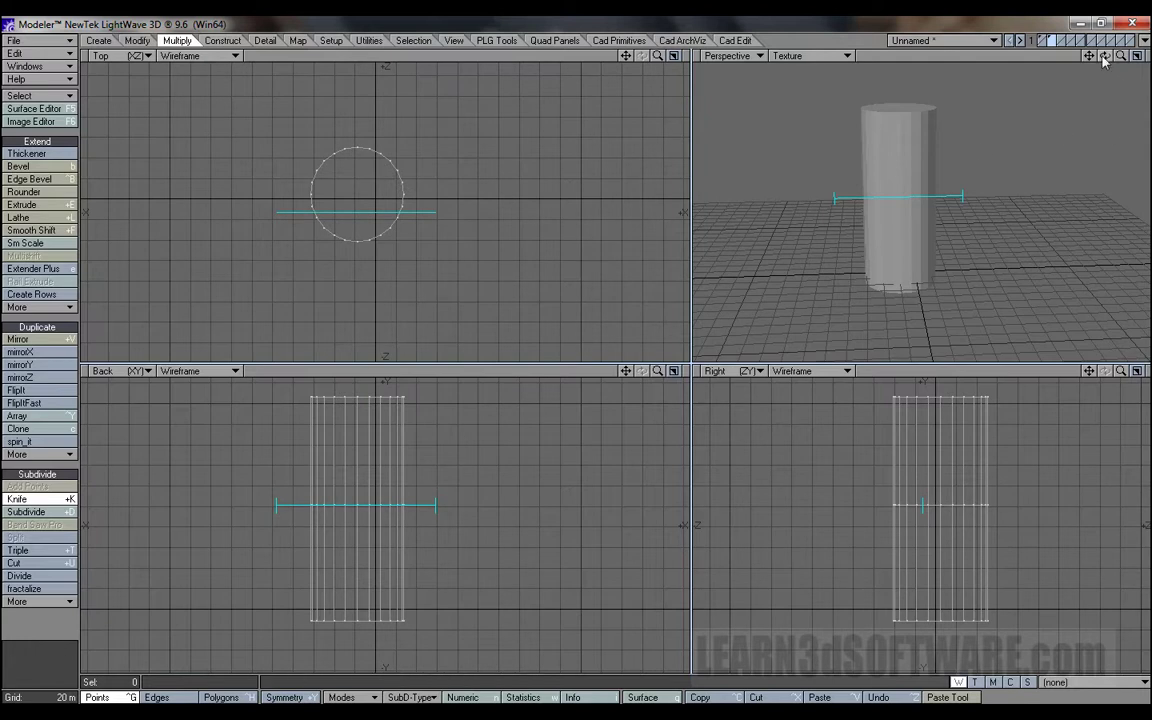
drag(1104, 55, 1058, 92)
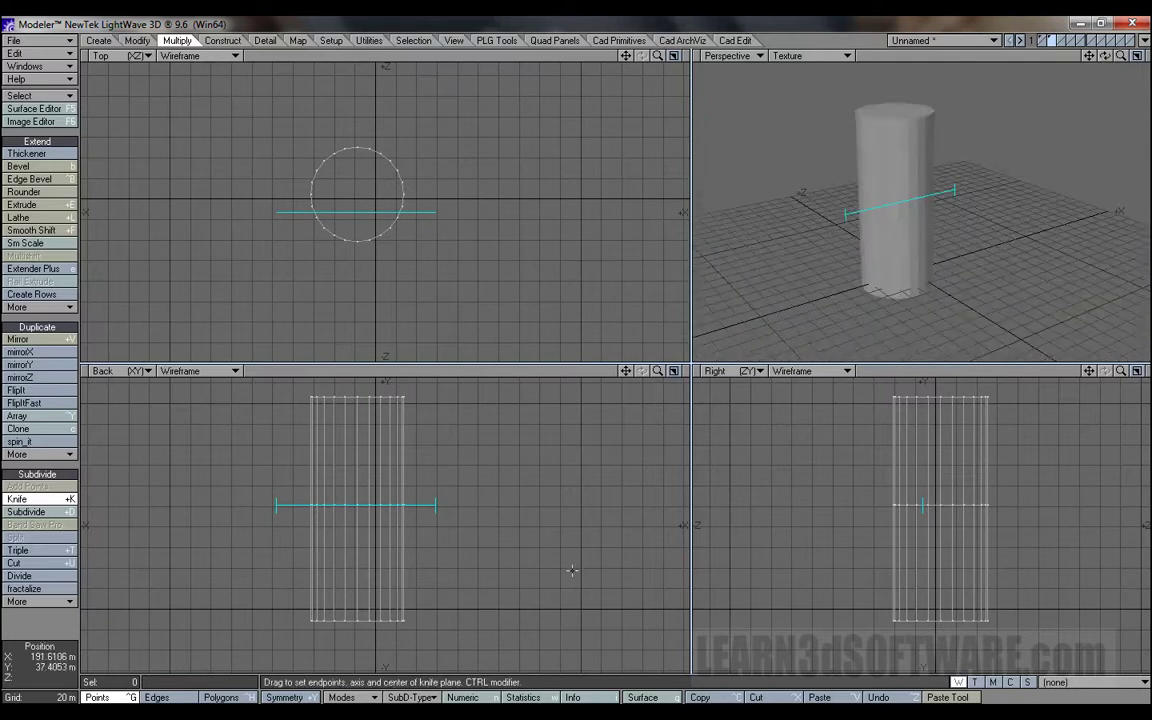
key(space)
Select the ring of points created by the cut, clear the selection, and undo the Knife cut.
mouse_move(1008, 527)
right_down()
mouse_move(980, 471)
mouse_move(990, 532)
right_up()
mouse_move(1104, 55)
mouse_down()
mouse_move(1074, 65)
mouse_move(1067, 50)
mouse_move(1069, 66)
mouse_up()
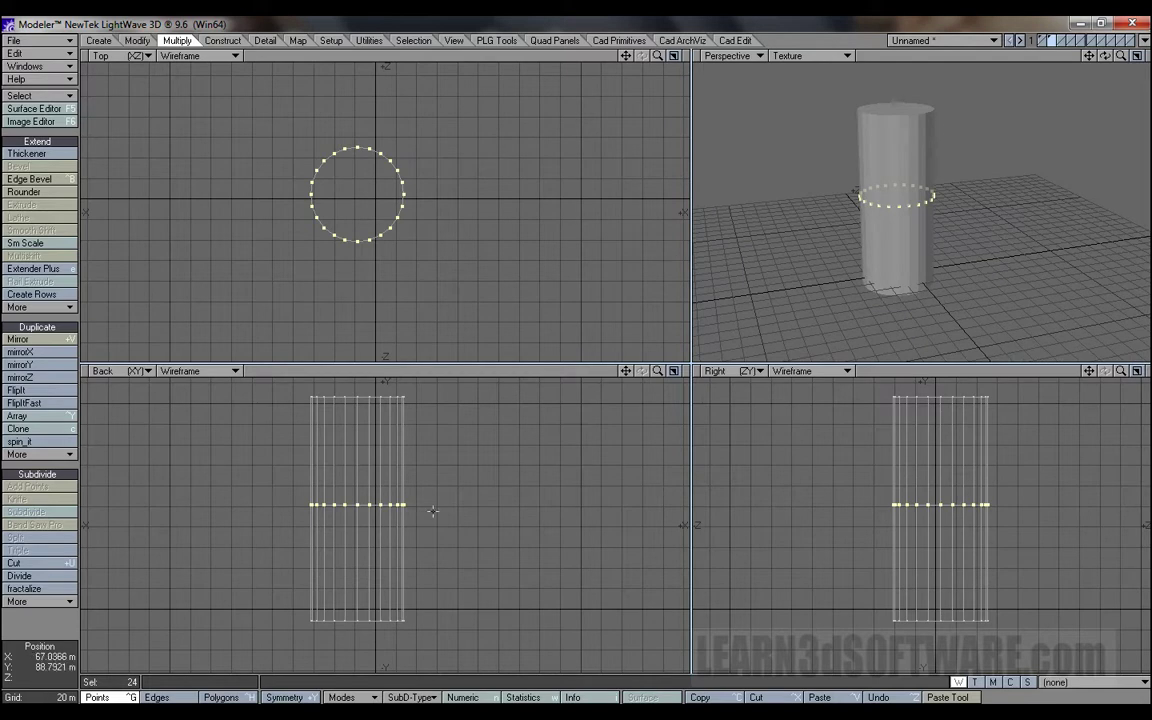
mouse_move(432, 525)
right_down()
mouse_move(355, 450)
mouse_move(436, 545)
right_up()
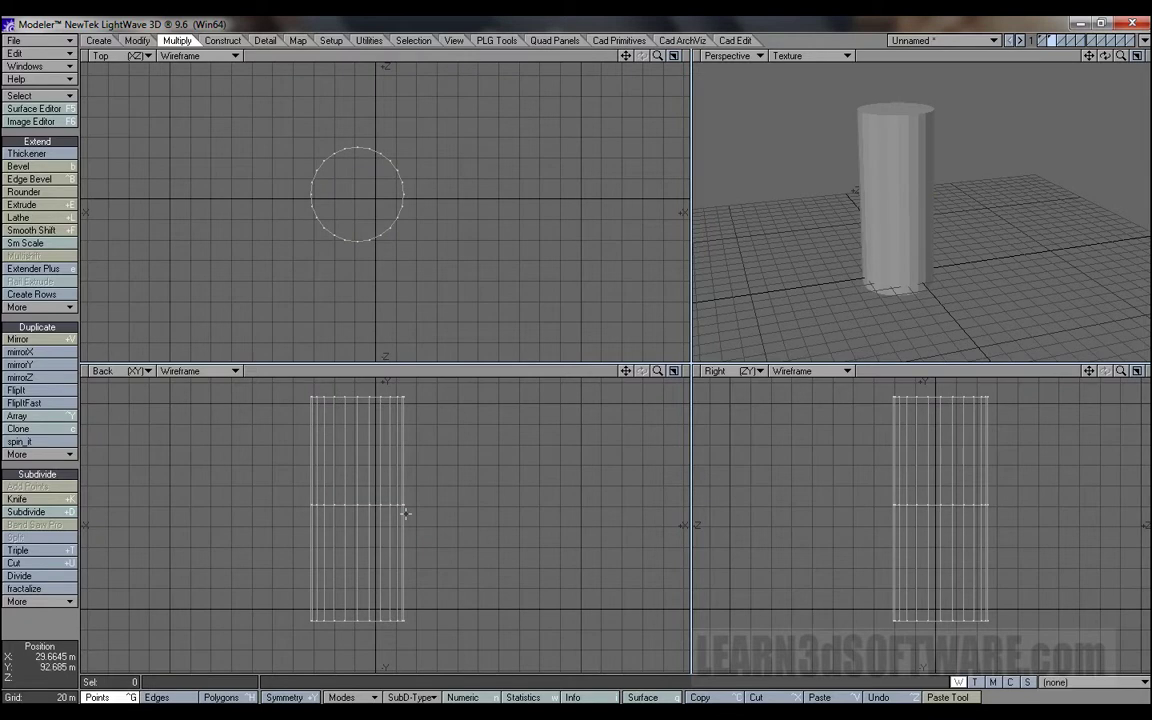
key(ctrl+z)
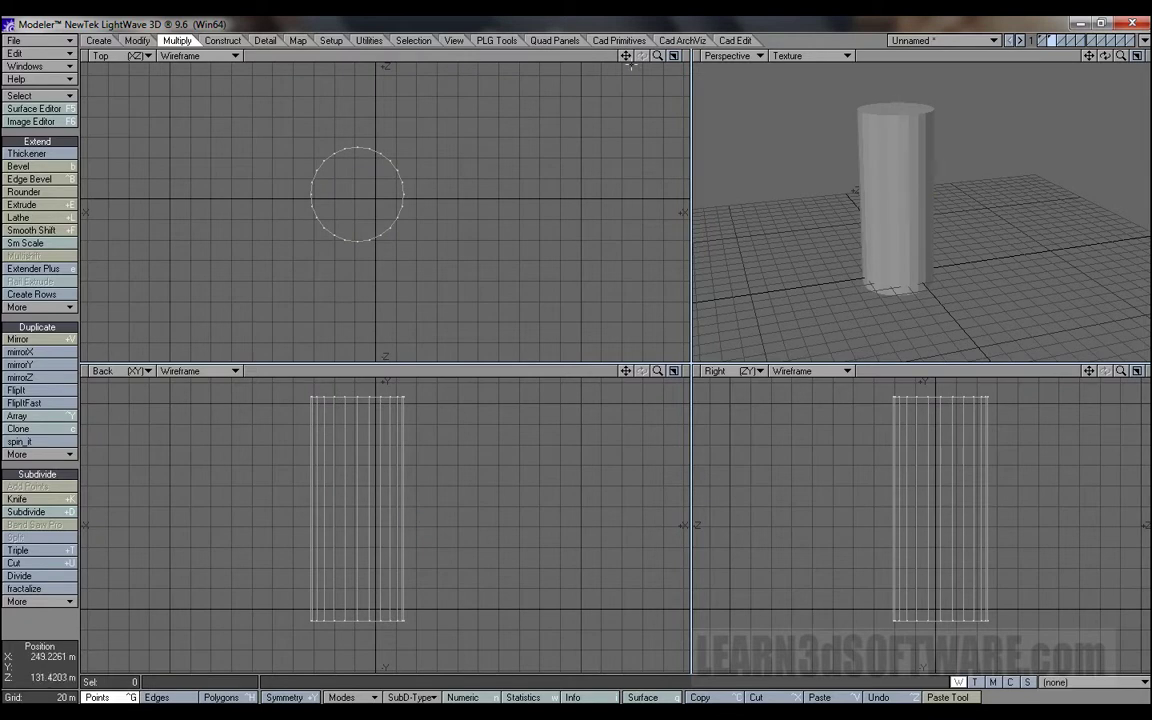
Mirror the cylinder in the Top view across a plane parallel to X on its +Z side to make a second cylinder.
drag(628, 59, 624, 120)
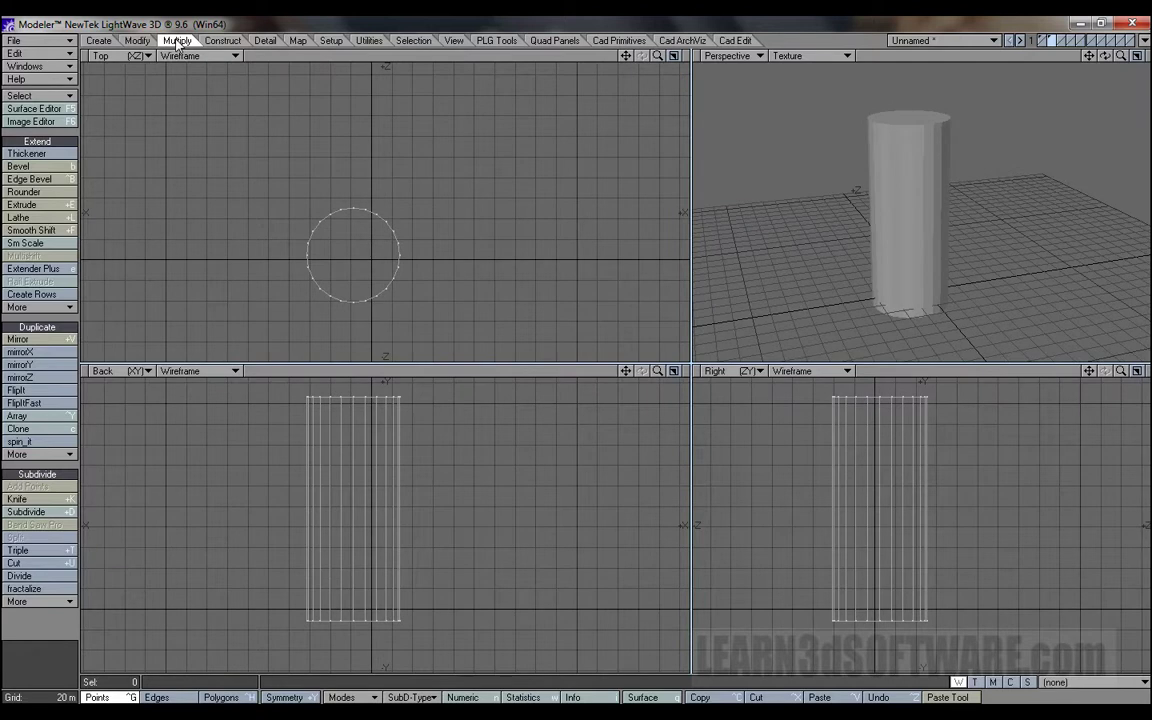
click(18, 339)
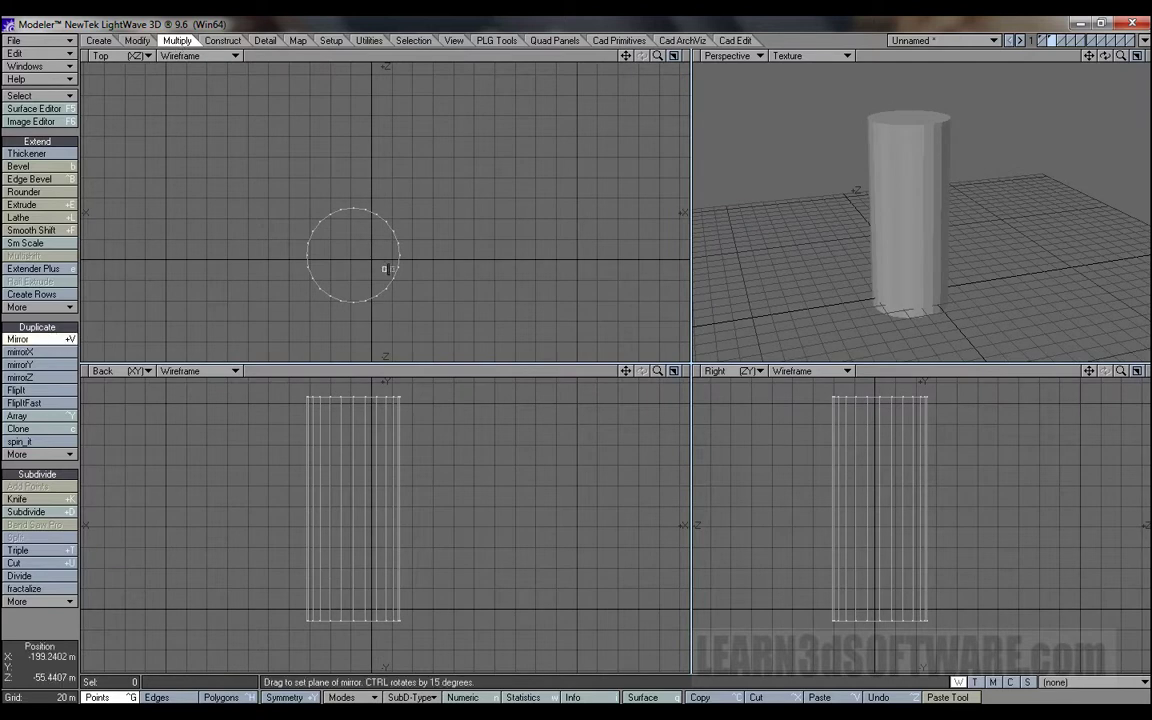
drag(263, 166, 424, 169)
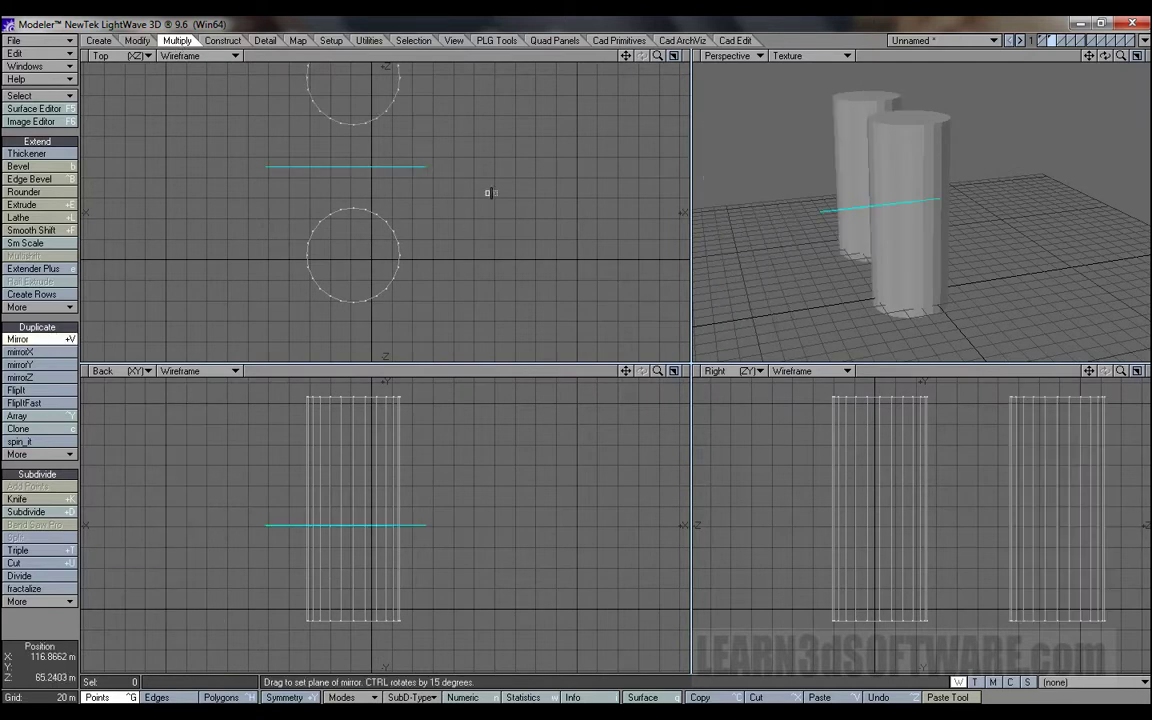
key(space)
Make a horizontal Knife cut through both cylinders at about mid-height from the Back view.
mouse_move(626, 56)
mouse_down()
mouse_move(636, 77)
mouse_move(640, 56)
mouse_up()
drag(1105, 56, 1125, 48)
mouse_move(1000, 57)
mouse_down()
mouse_move(985, 53)
mouse_move(995, 54)
mouse_up()
mouse_move(1122, 56)
mouse_down()
mouse_move(1142, 56)
mouse_move(1129, 56)
mouse_up()
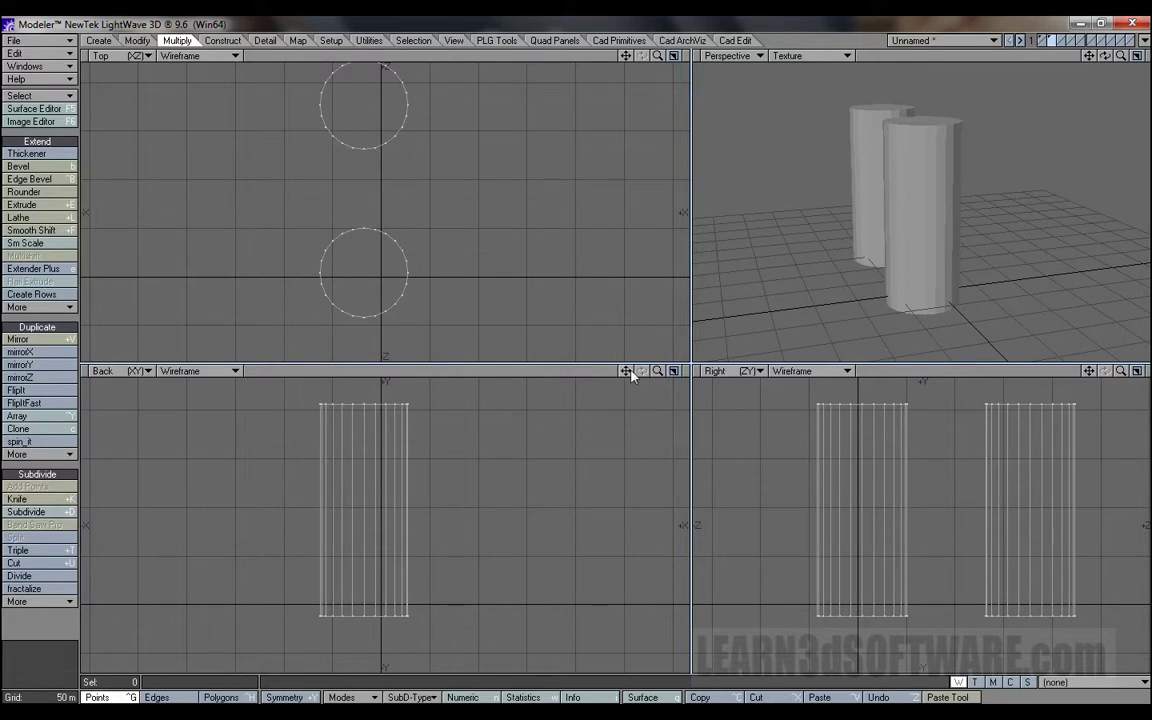
drag(625, 371, 650, 372)
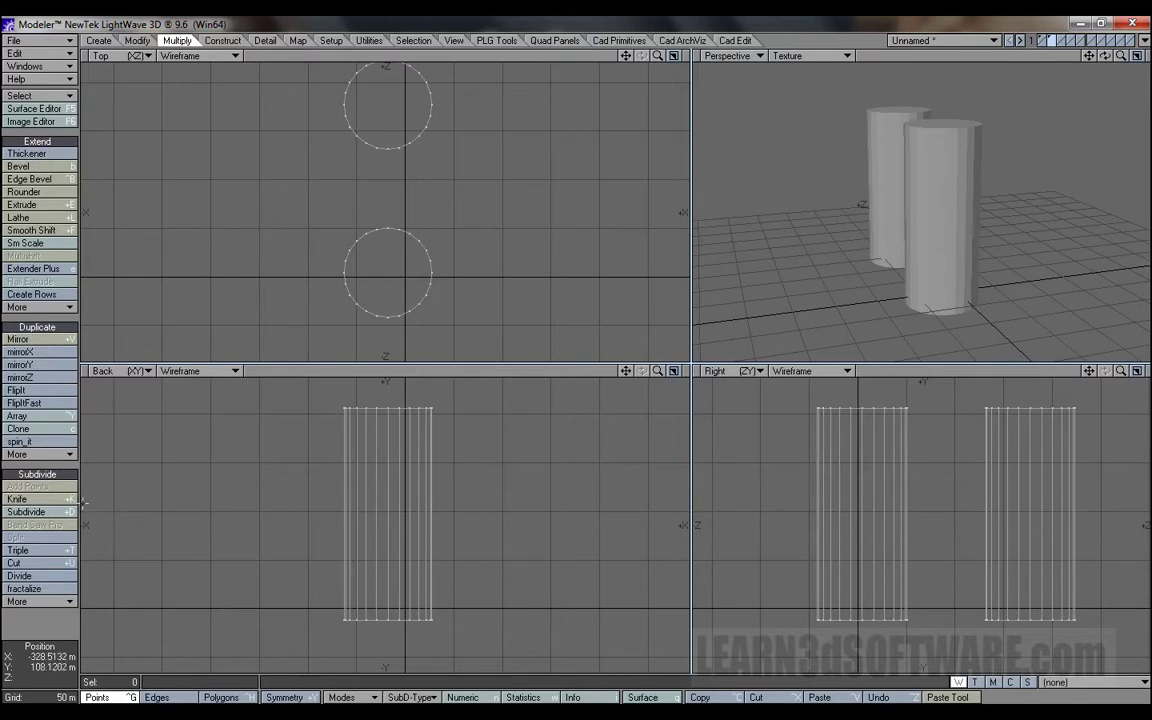
click(48, 499)
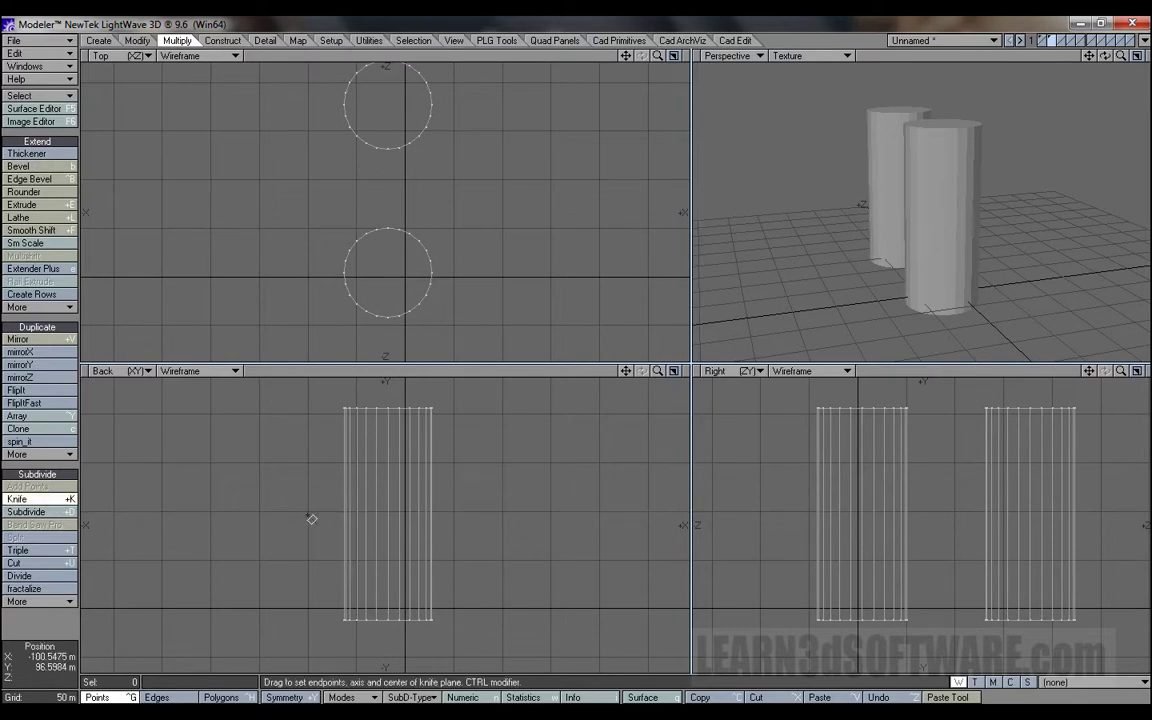
drag(307, 516, 500, 517)
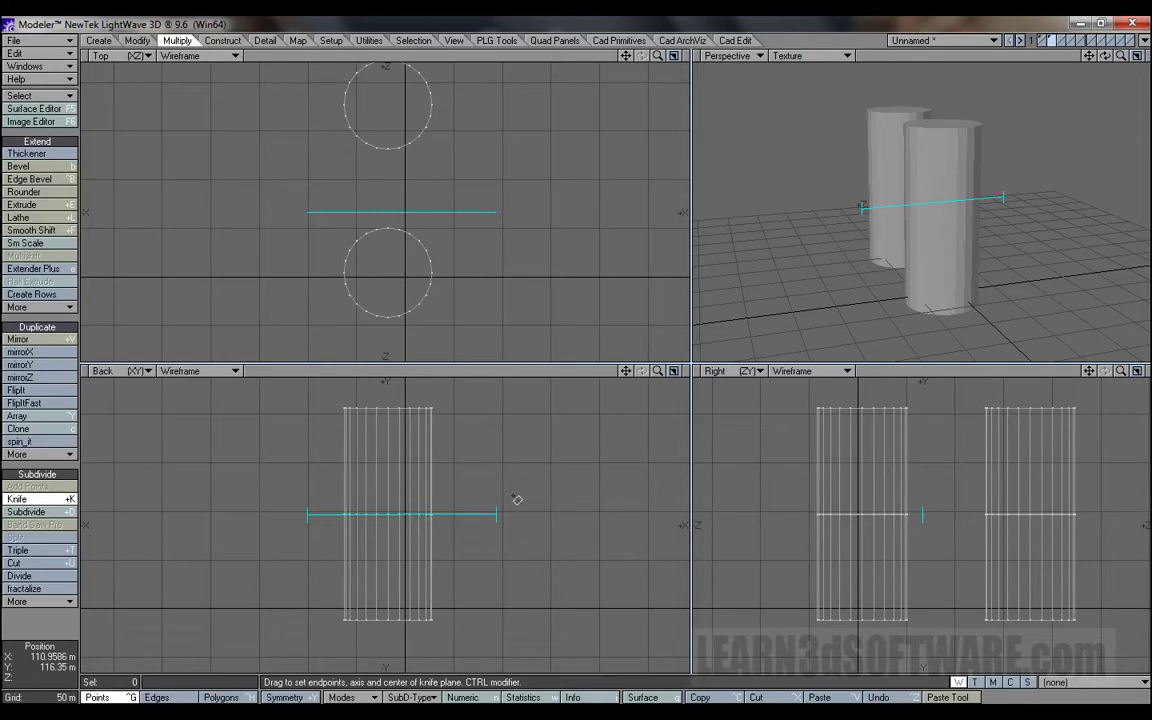
key(space)
Set the Perspective viewport's shading to Textured Wire to inspect both cylinders.
click(800, 56)
click(813, 74)
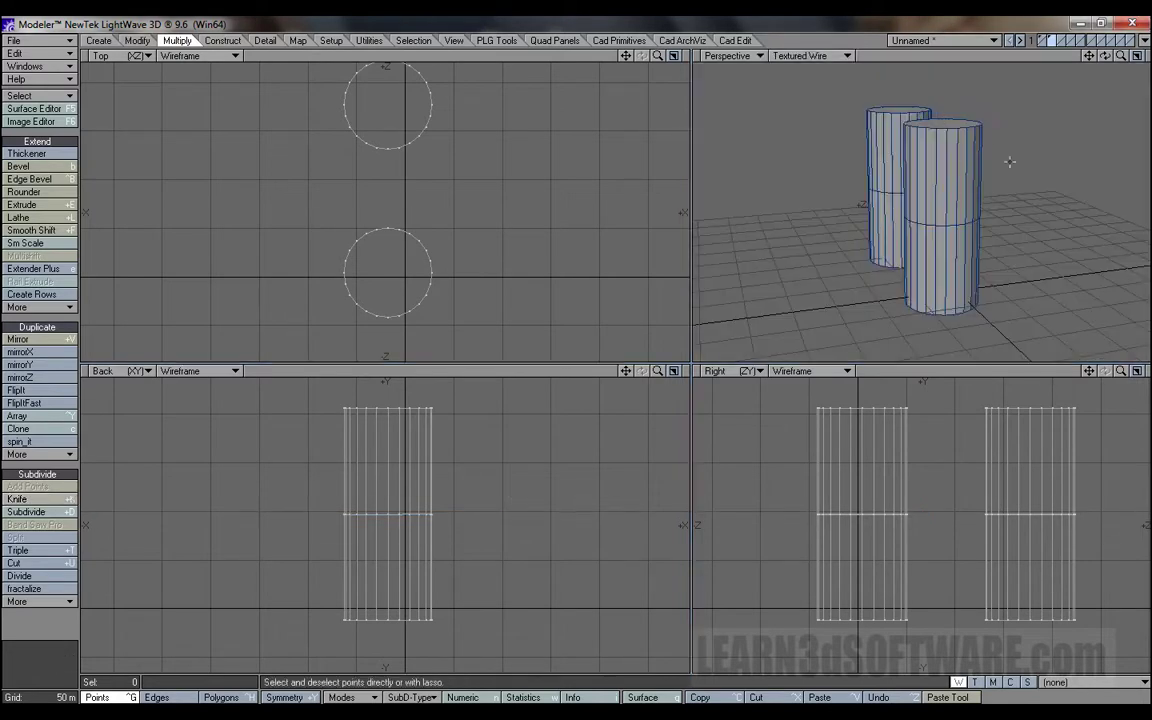
drag(1105, 57, 578, 362)
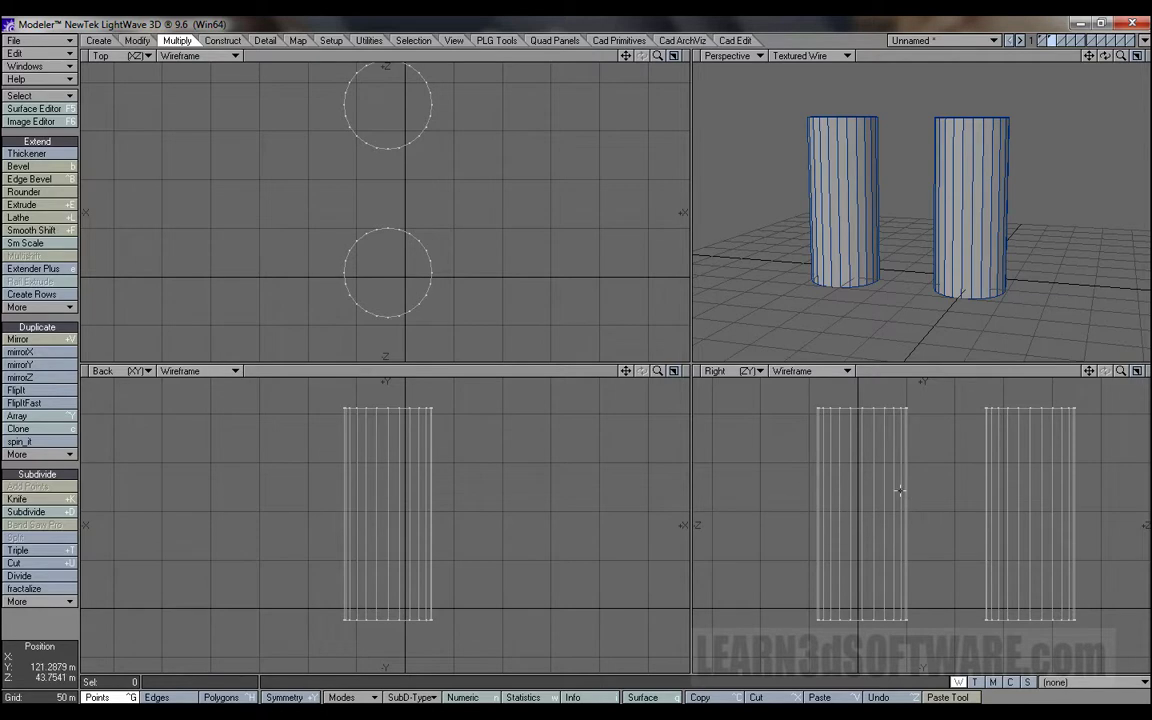
Cut horizontally across both cylinders in the Right view with the Knife tool, and undo the cut.
key(shift+k)
drag(800, 507, 1090, 505)
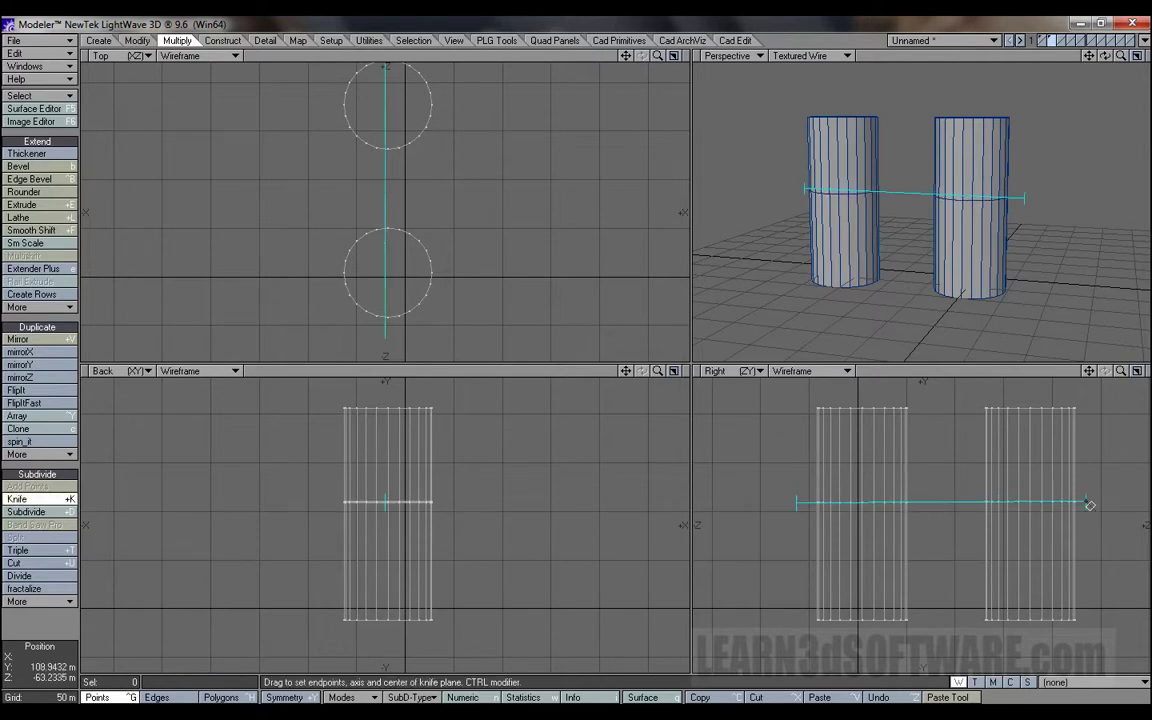
key(space)
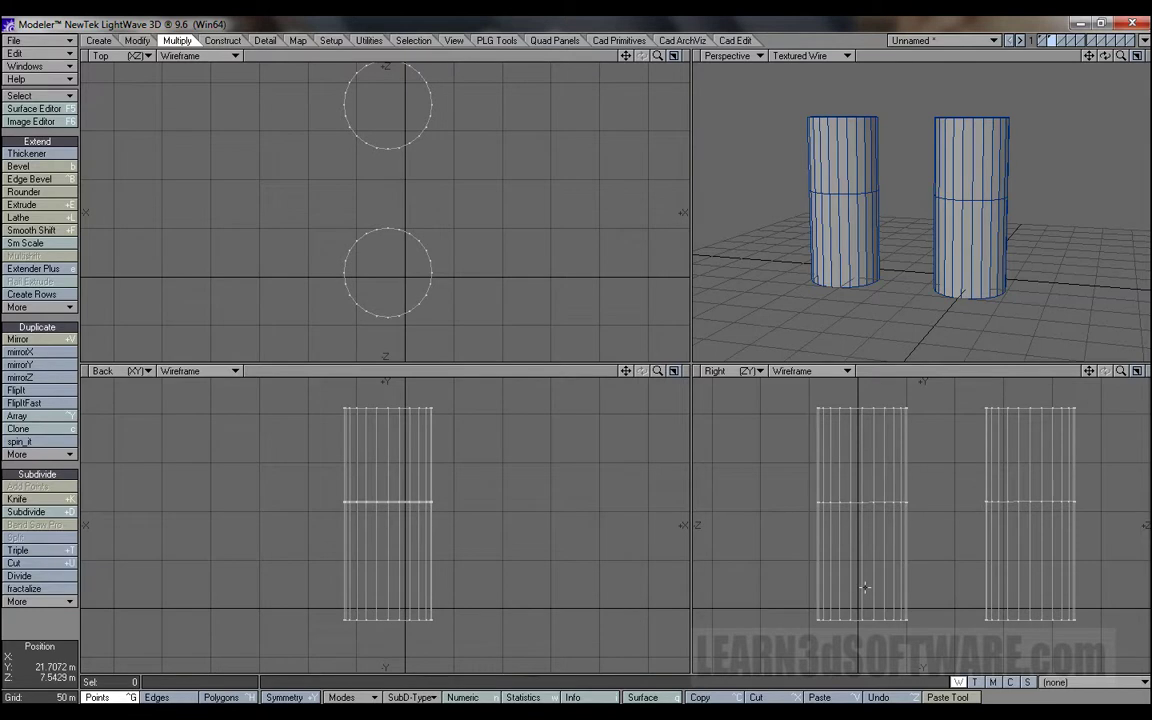
key(u)
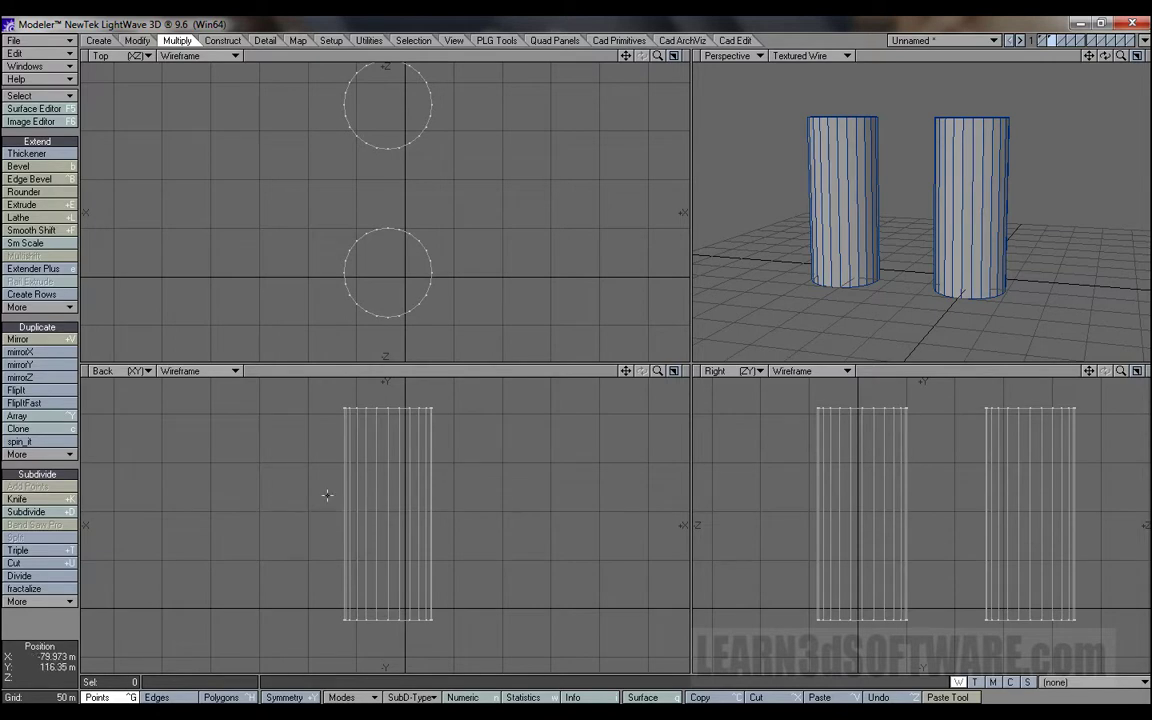
Cut both cylinders near mid-height from the Back view with the Knife tool, inspect the edge rings, and undo the cut.
key(shift+k)
drag(304, 509, 496, 512)
key(space)
mouse_move(1105, 55)
mouse_down()
mouse_move(1120, 110)
mouse_move(1110, 62)
mouse_up()
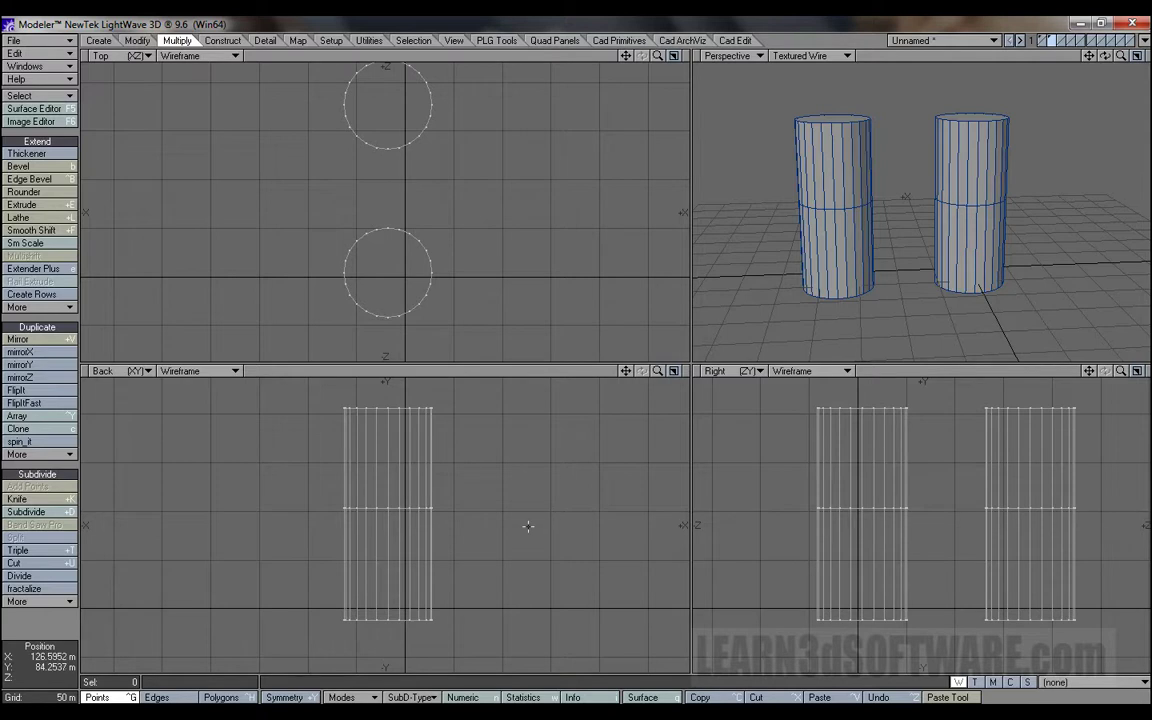
key(u)
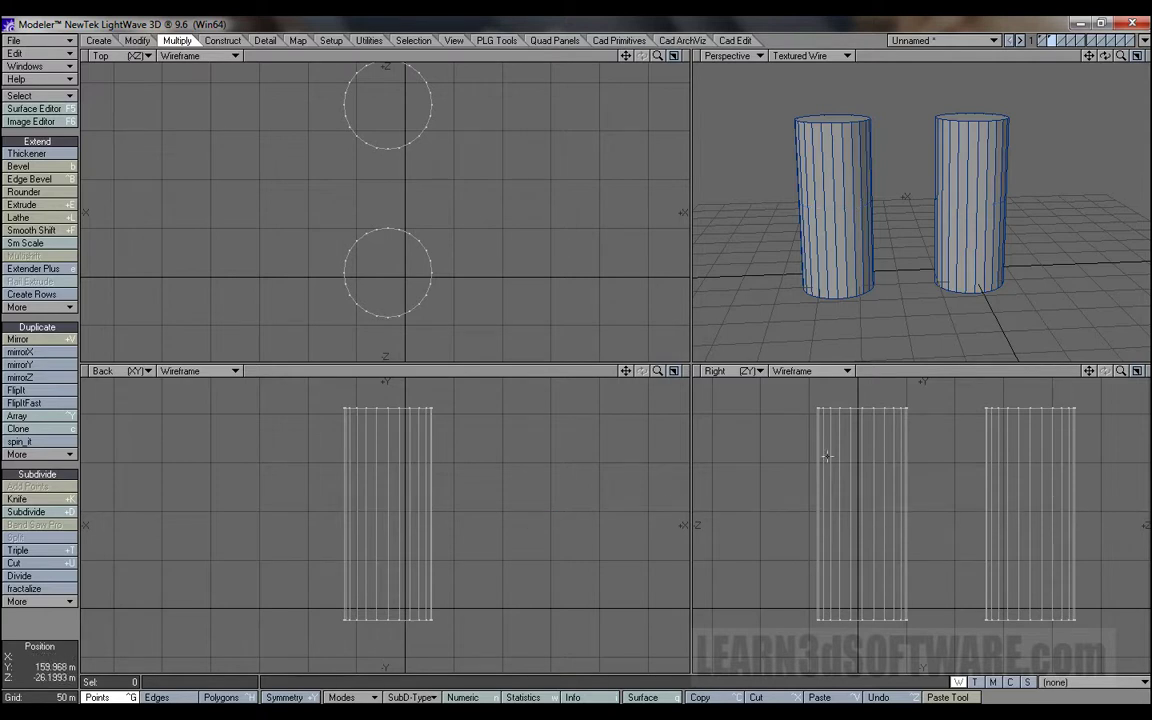
Make a slanted Knife cut descending across both cylinders in the Right view, and undo it.
key(shift+k)
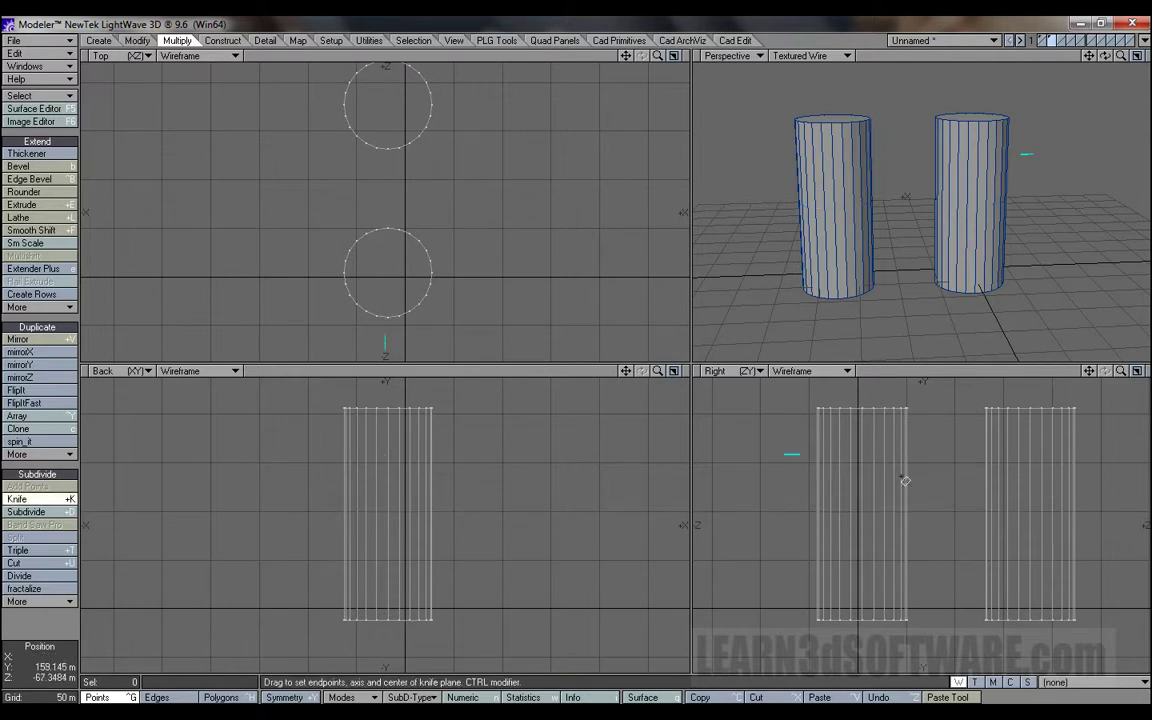
drag(714, 412, 1099, 514)
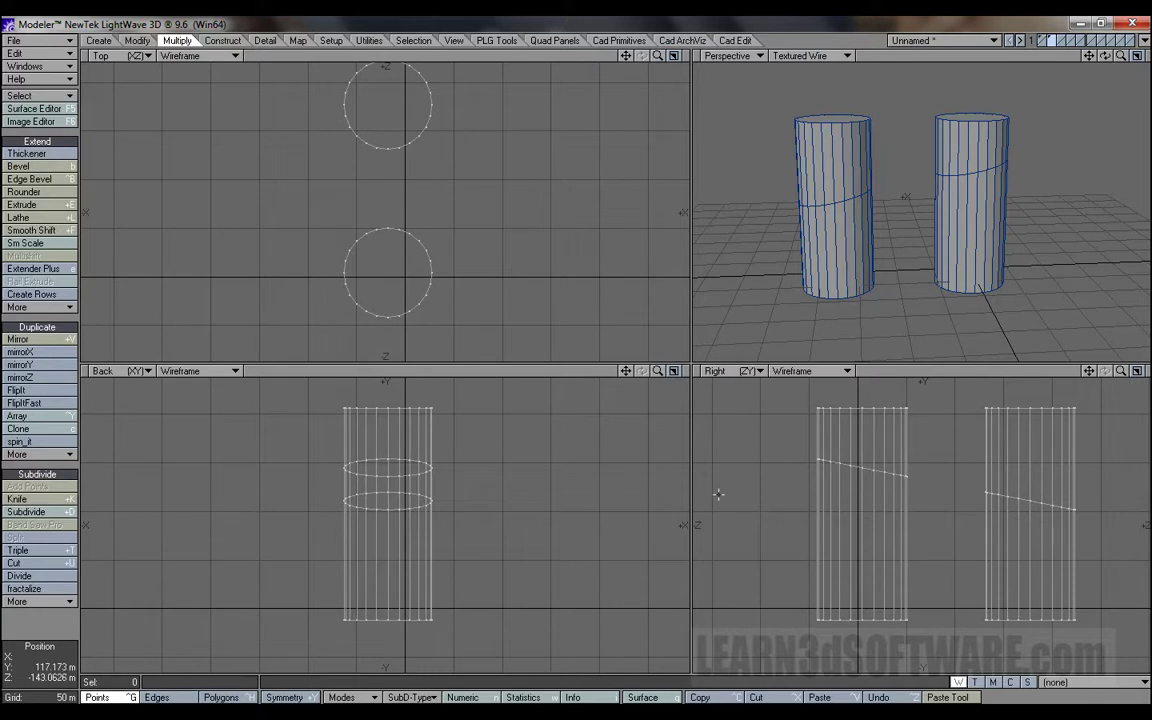
key(u)
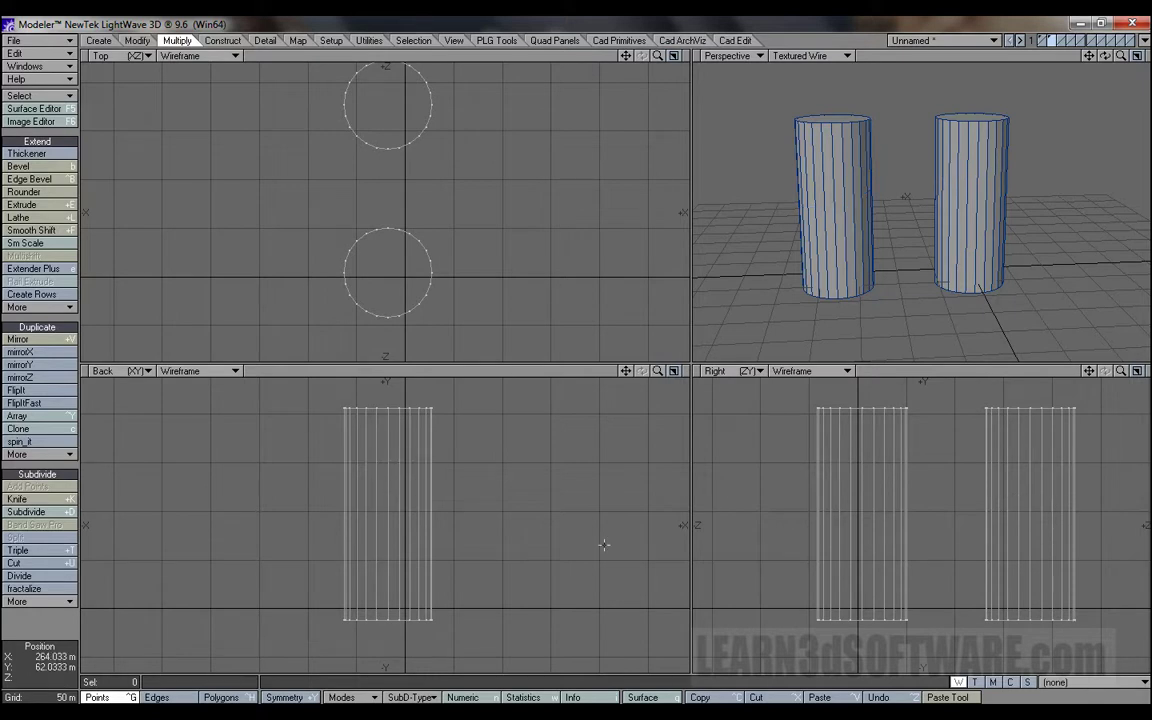
Make two nearly horizontal Knife cuts through both cylinders in the Back view, one just above mid-height and one in the lower part.
click(47, 500)
key(shift+k)
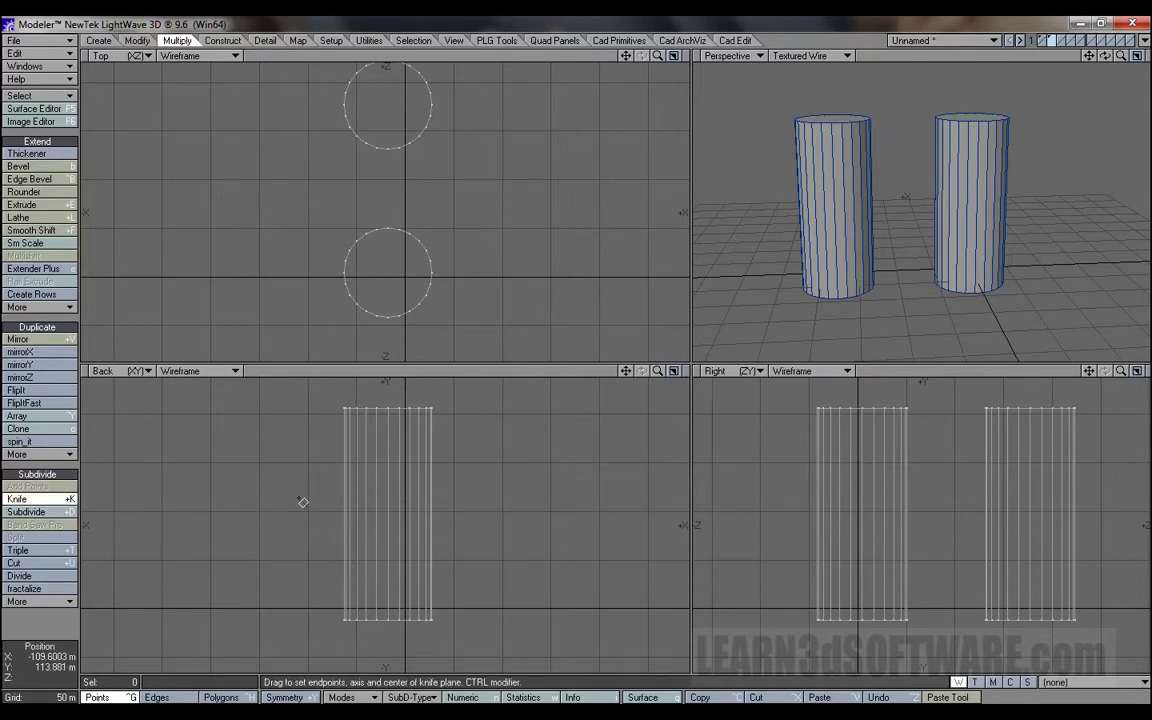
drag(302, 501, 466, 506)
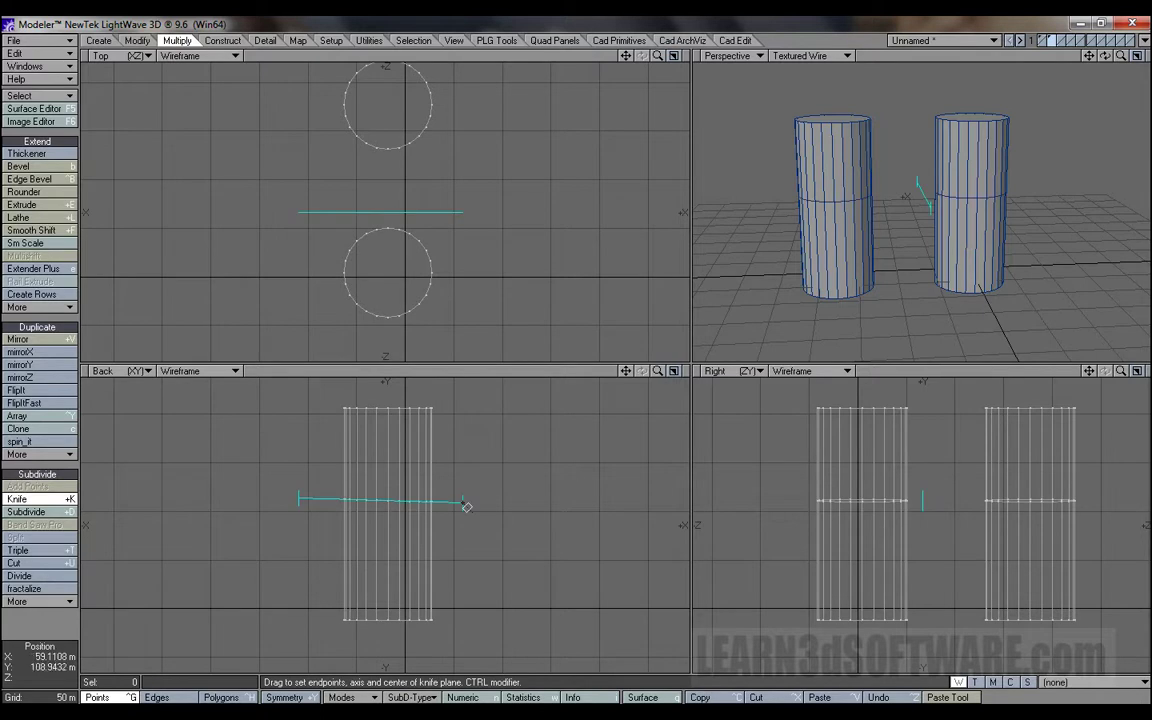
key(space)
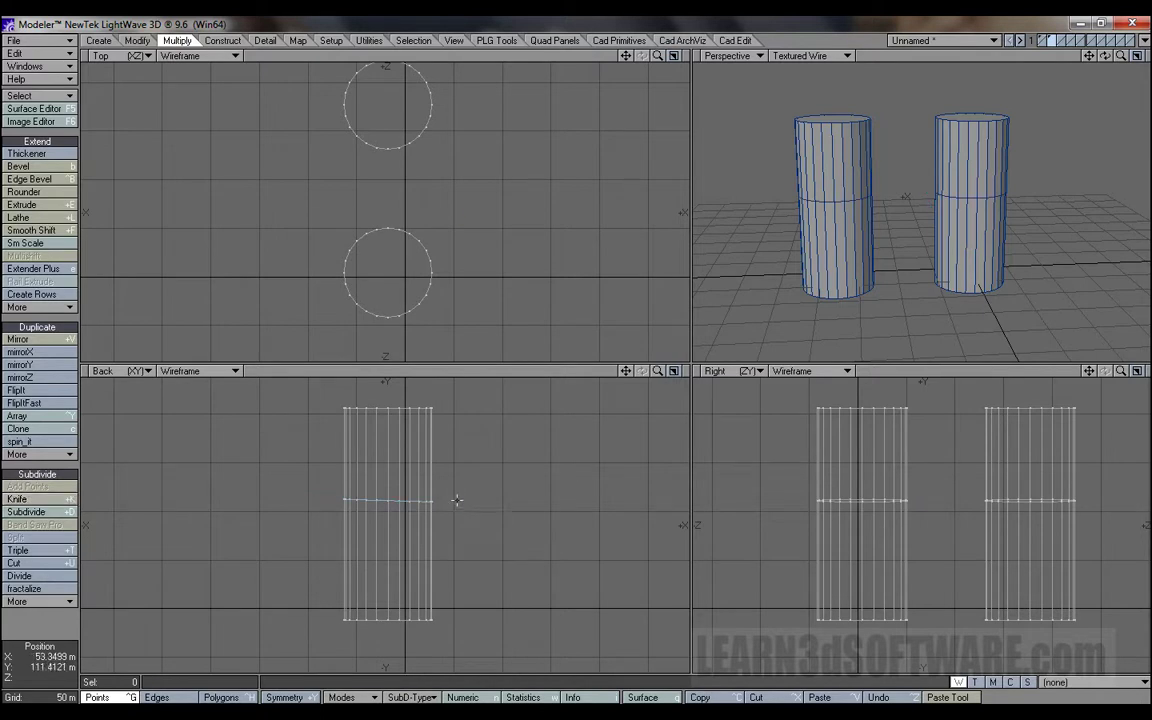
key(shift+k)
drag(309, 551, 473, 561)
key(space)
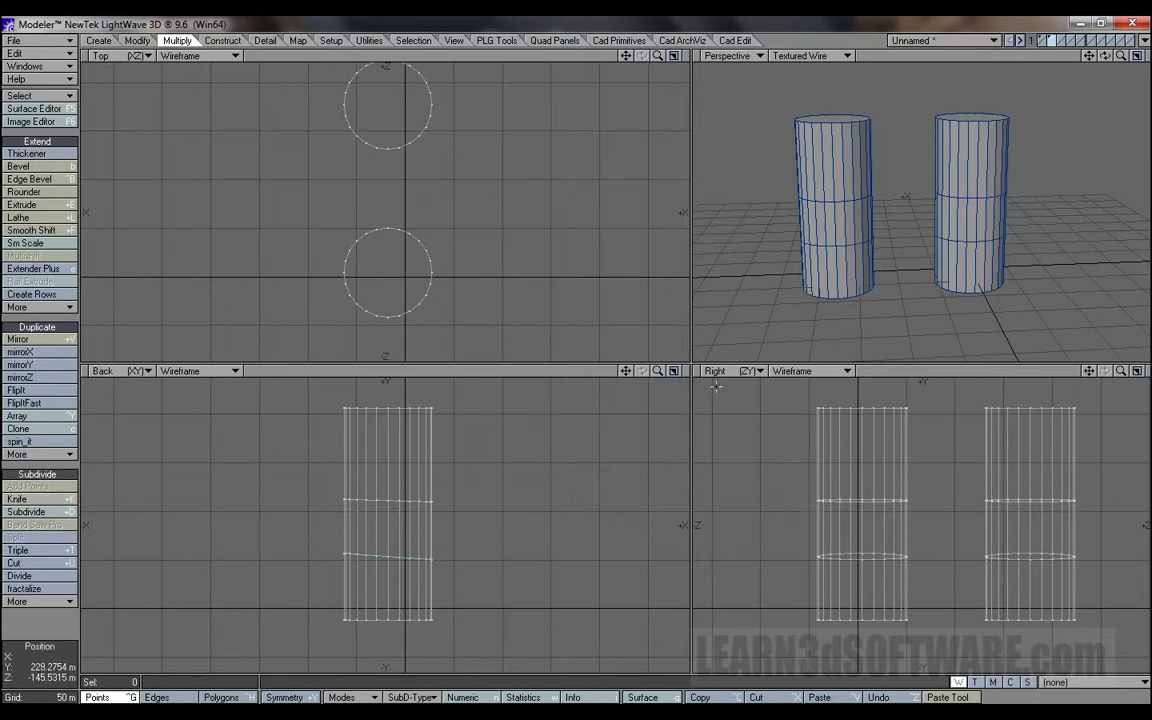